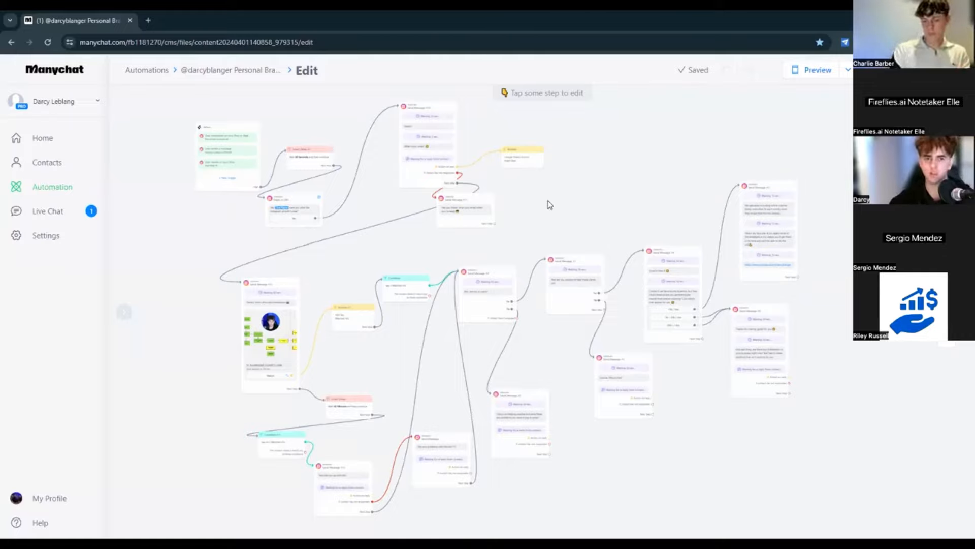
- Create a new automation from scratch, without using a template
click(48, 187)
click(15, 187)
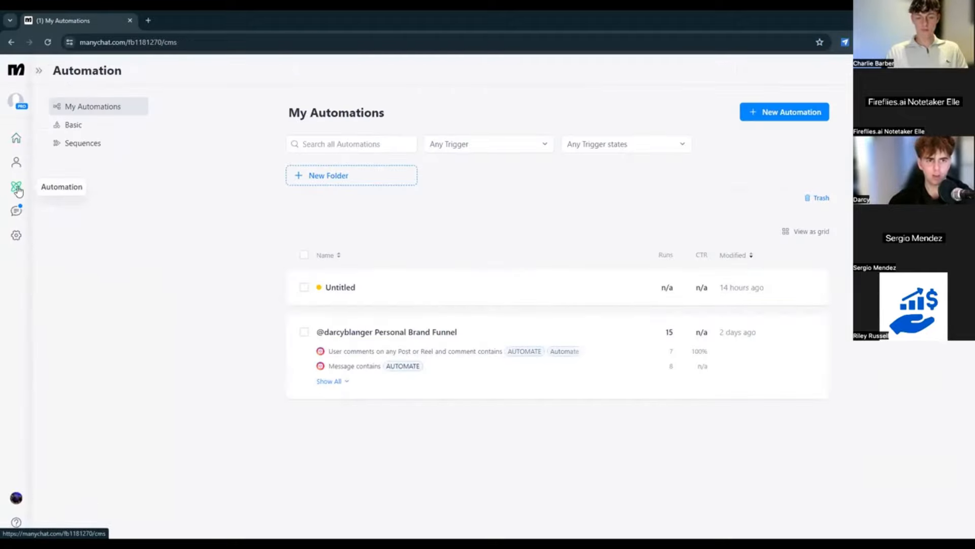
click(787, 111)
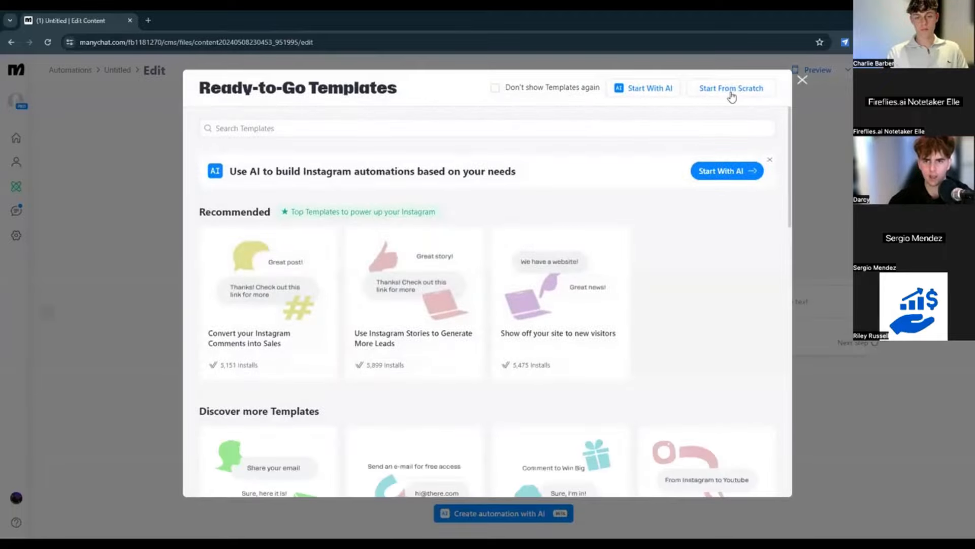
click(731, 92)
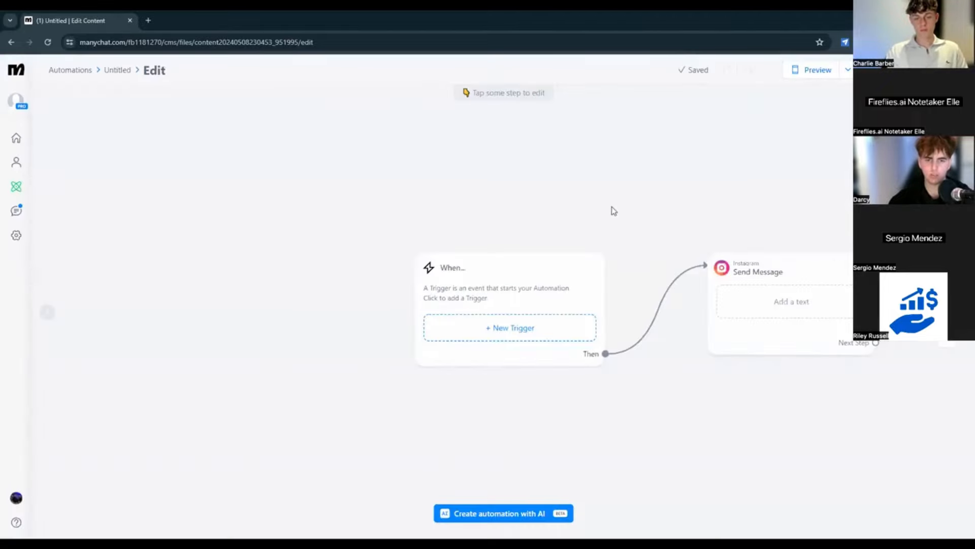
- Add a note to the flow and place it above the When block
drag(542, 191, 519, 197)
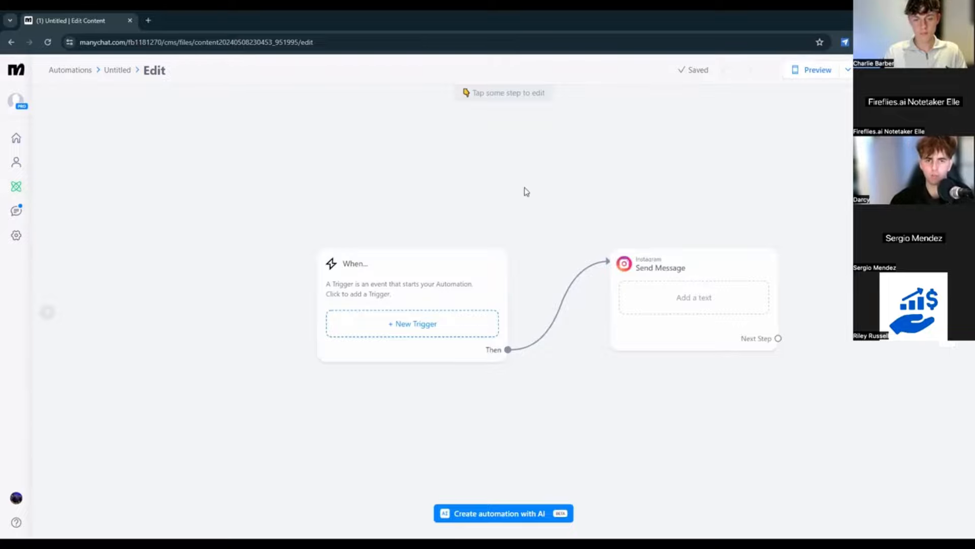
drag(524, 191, 492, 200)
drag(227, 170, 310, 197)
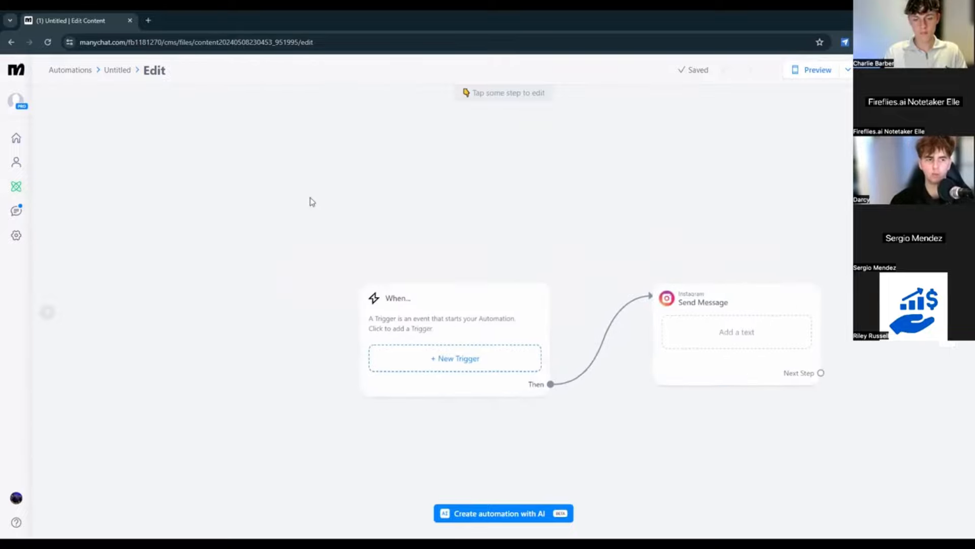
click(946, 127)
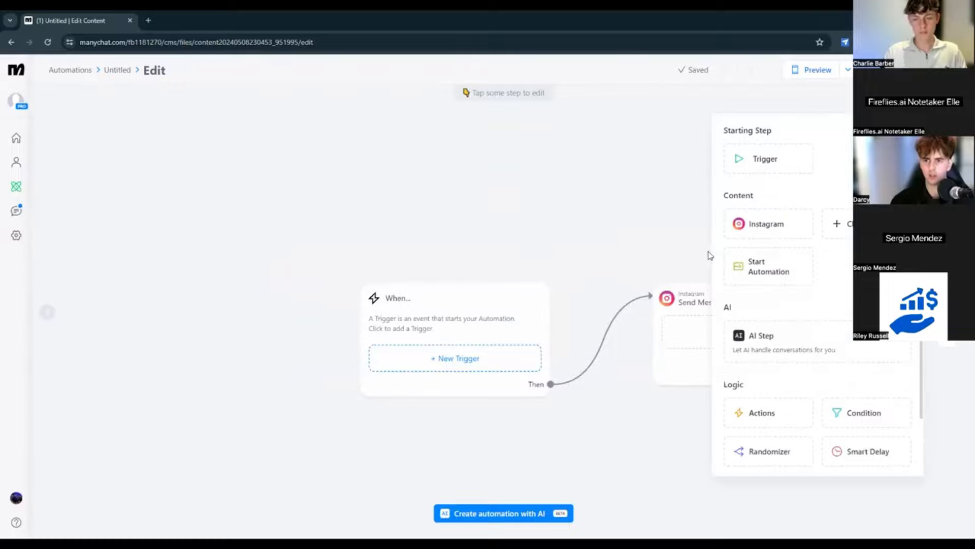
scroll(813, 381, down, 2)
scroll(845, 350, up, 1)
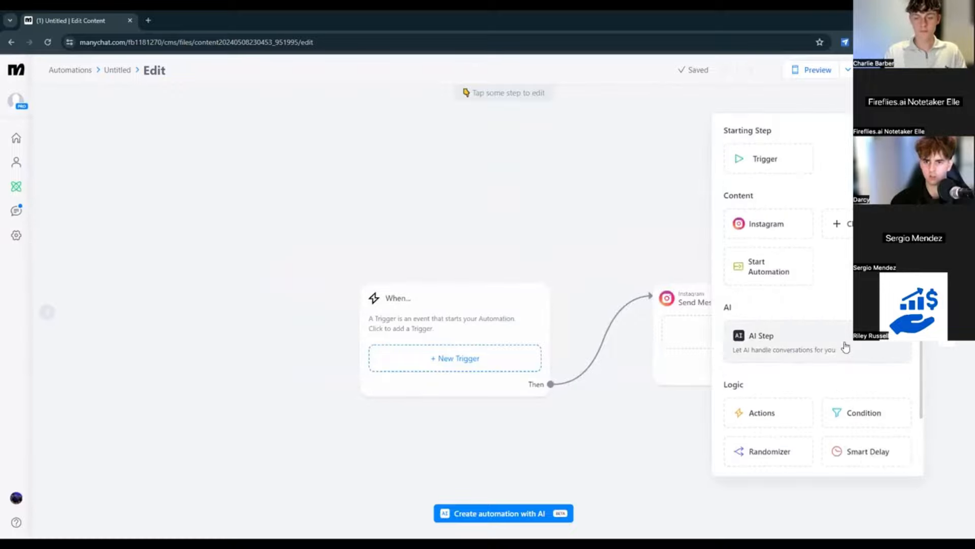
scroll(813, 407, down, 2)
click(777, 453)
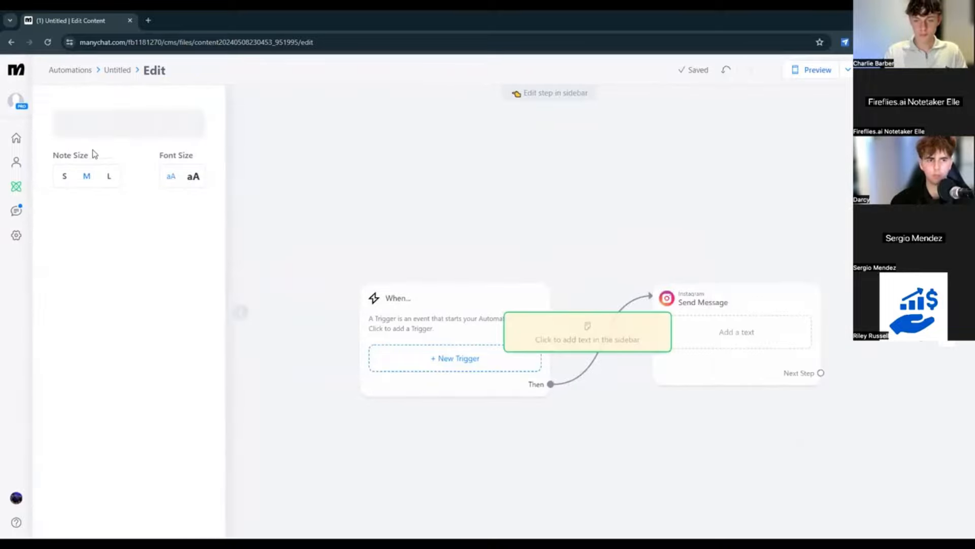
drag(542, 321, 398, 183)
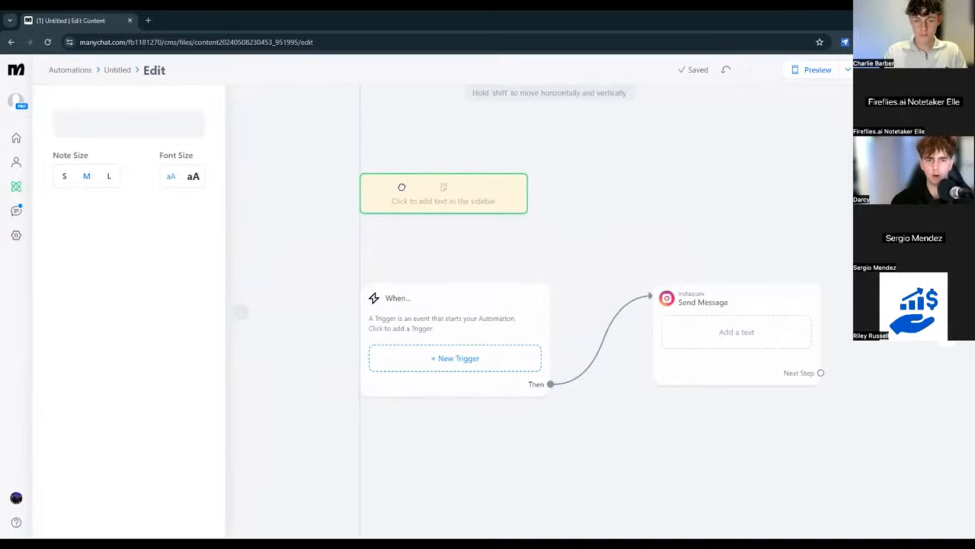
- Write "Who we're targeting:" in the note, with "Online Business Coach" on the line below
click(160, 124)
click(148, 120)
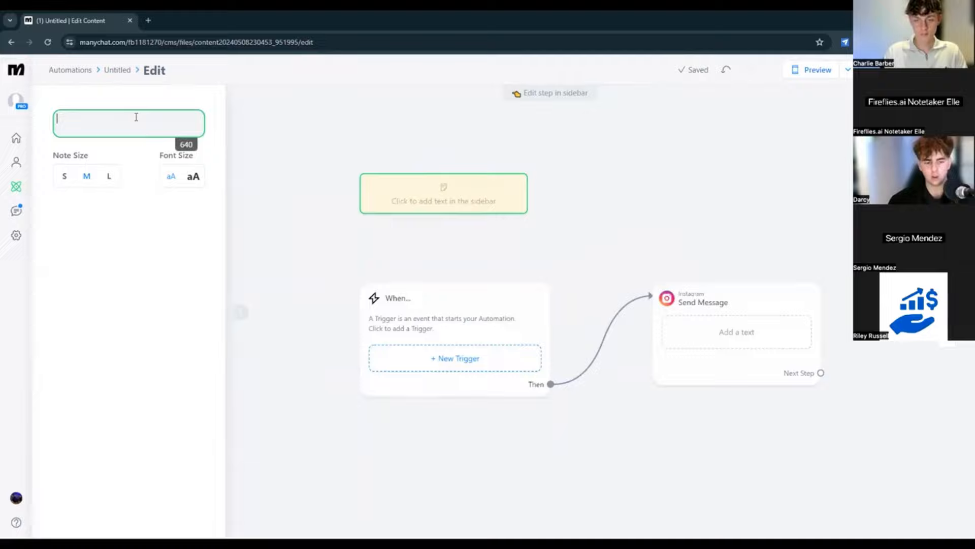
text(Who w)
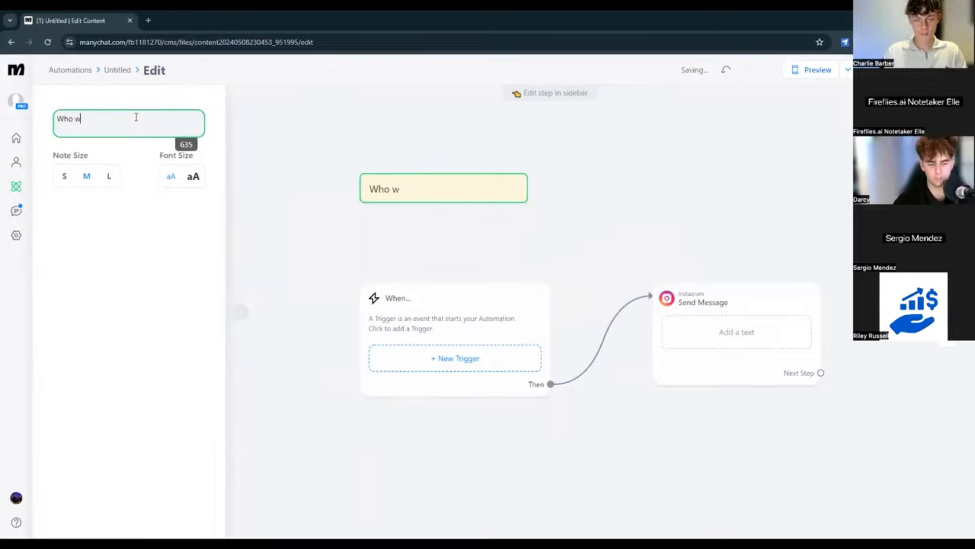
text(e're targeting:)
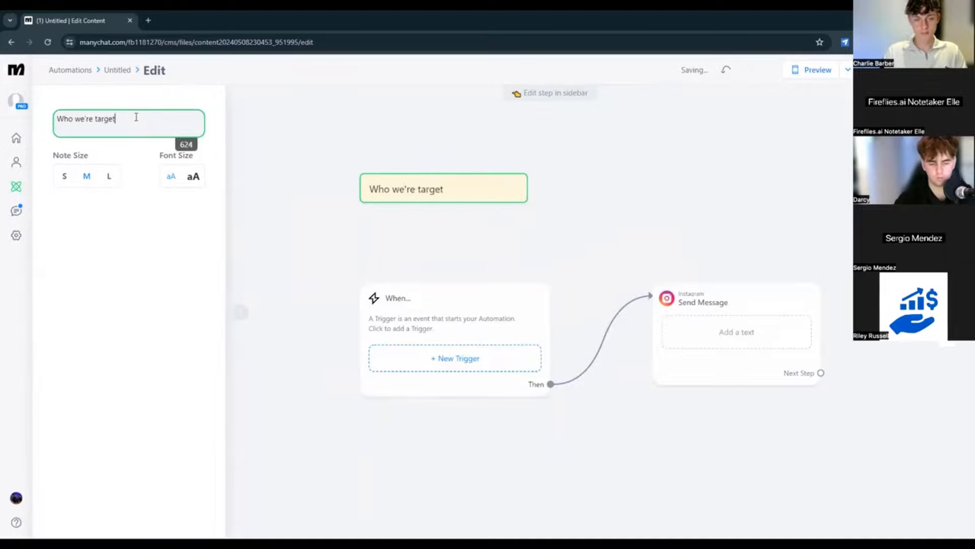
key(Return)
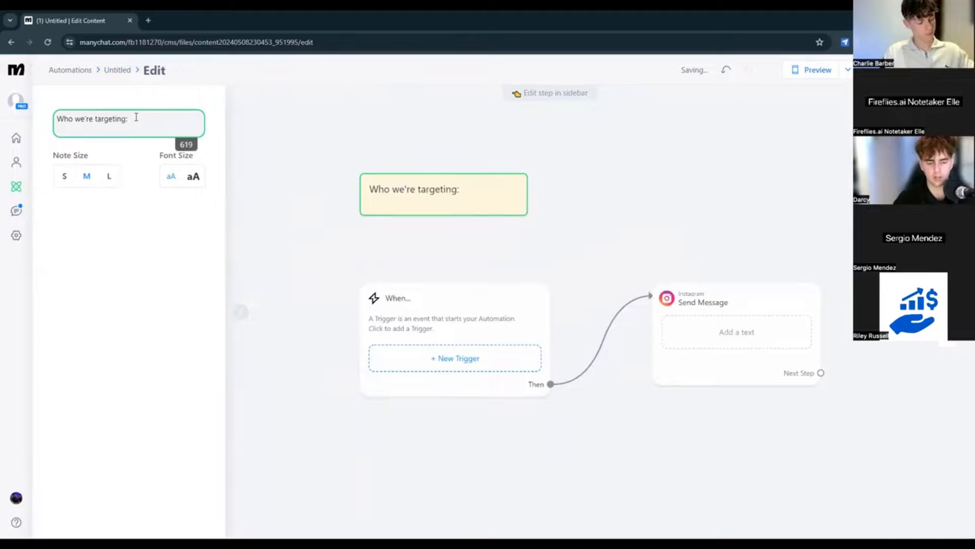
text(Online )
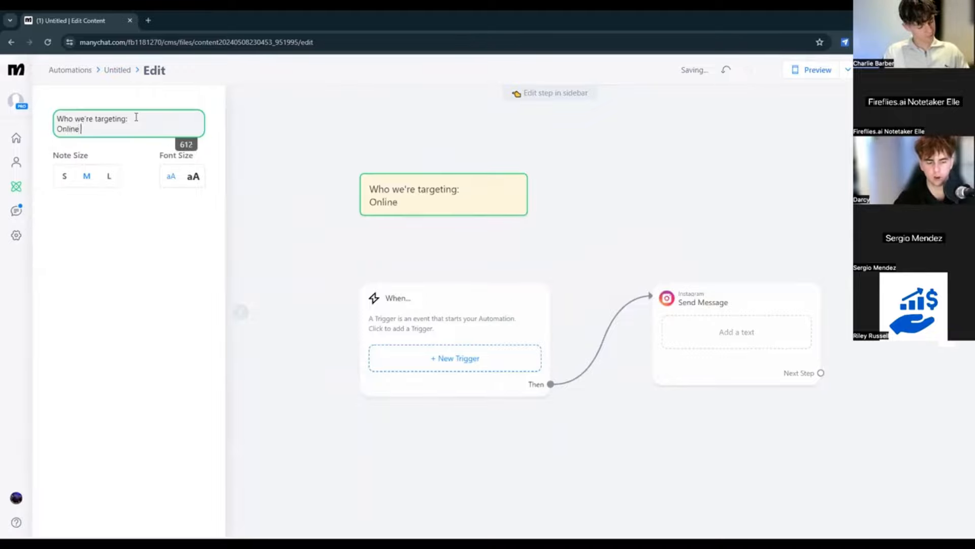
text(Busine)
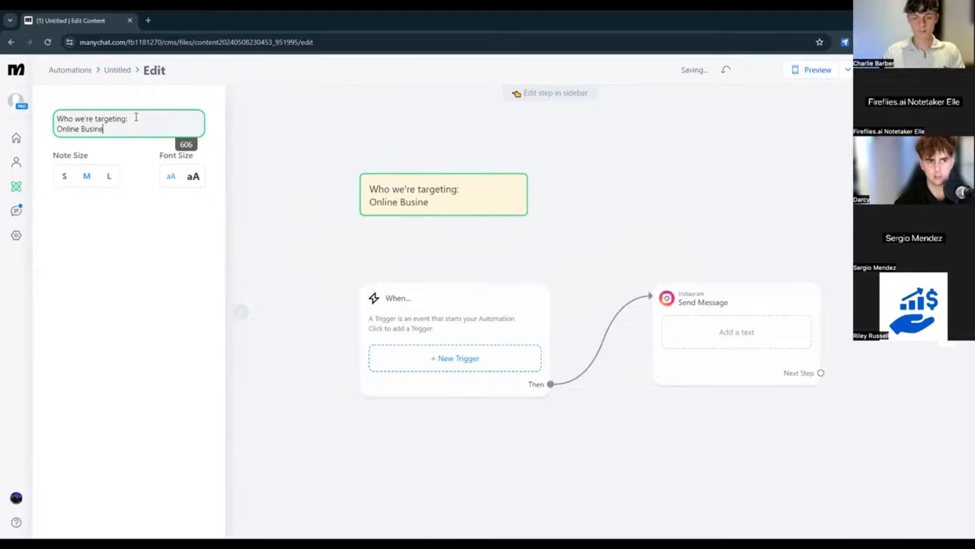
text(ss Coach)
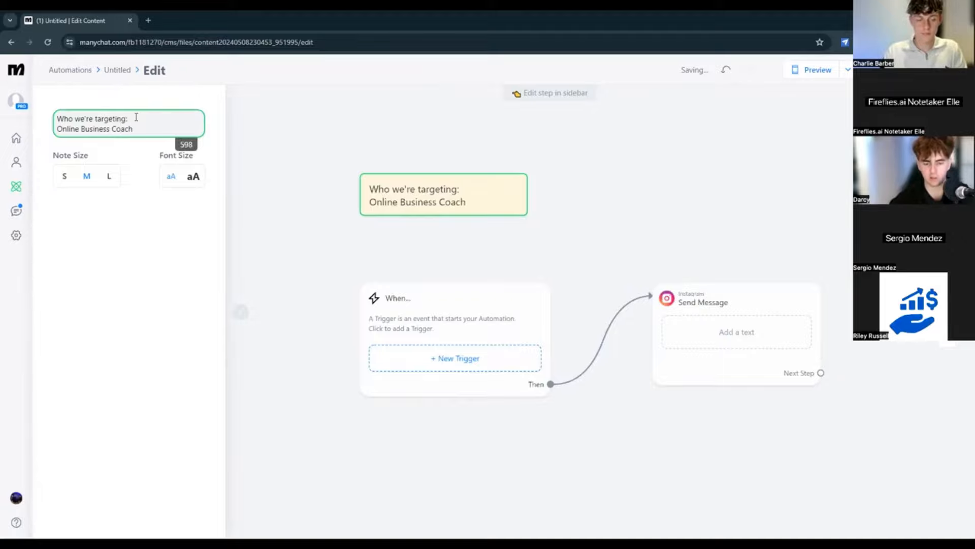
key(Return)
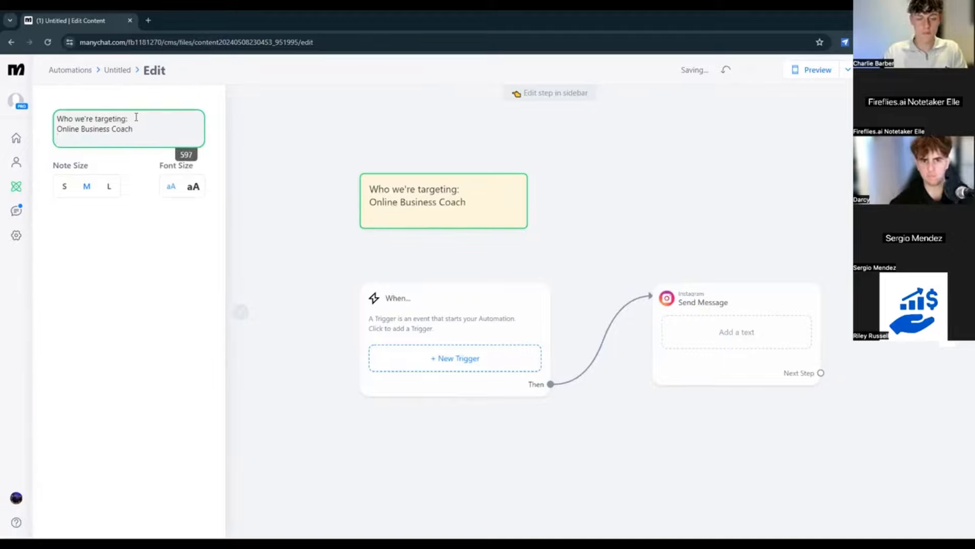
click(453, 158)
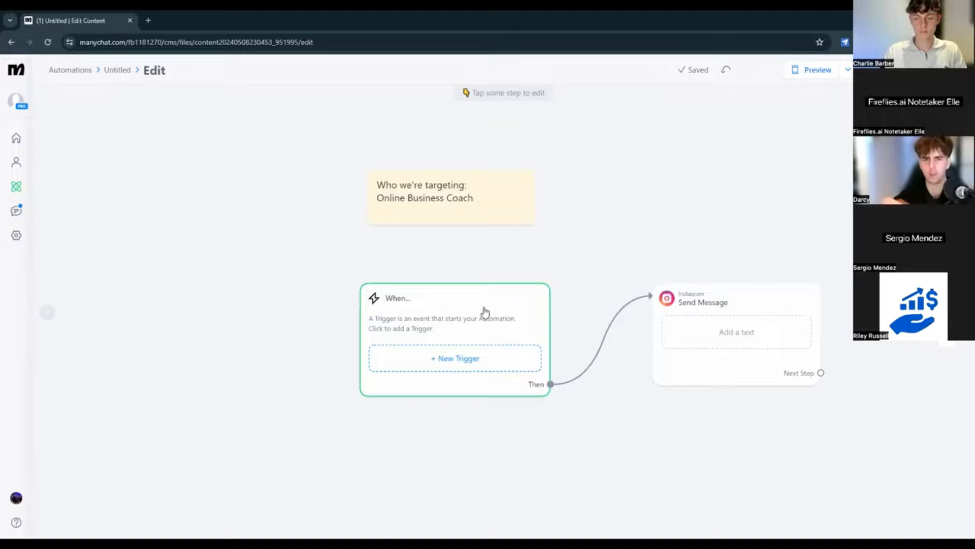
- Add a trigger for users commenting on a Post or Reel and apply it to All Posts or Reels
mouse_move(449, 309)
mouse_down()
mouse_move(442, 291)
mouse_move(457, 290)
mouse_move(449, 306)
mouse_up()
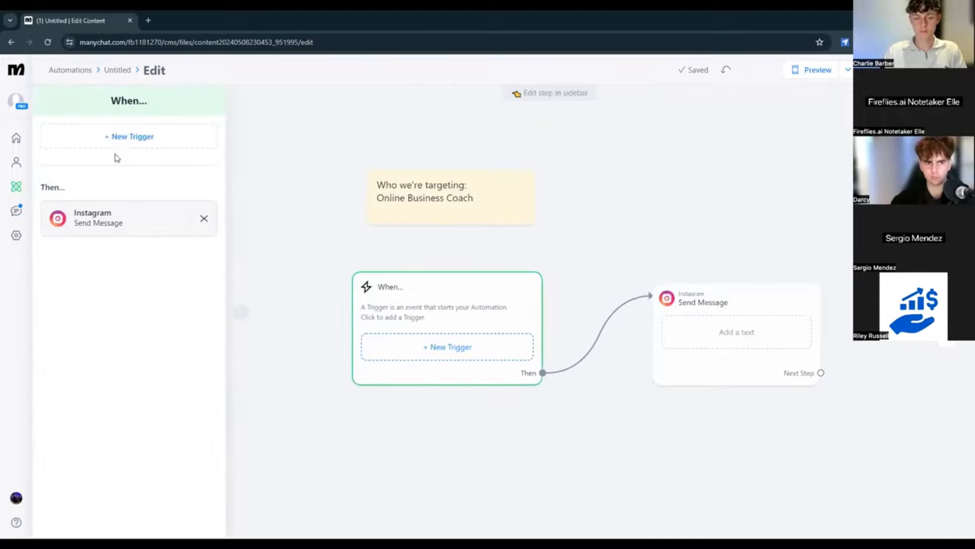
click(127, 139)
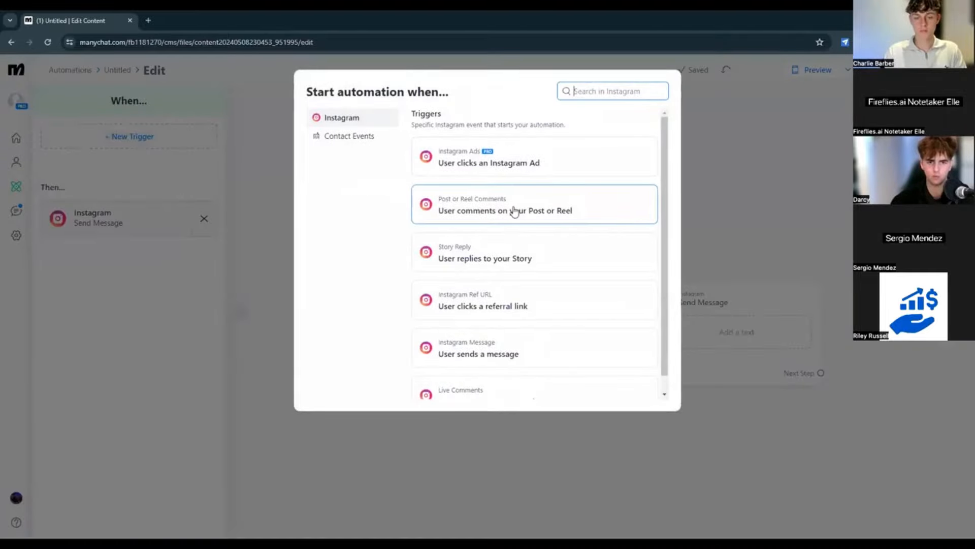
key(Escape)
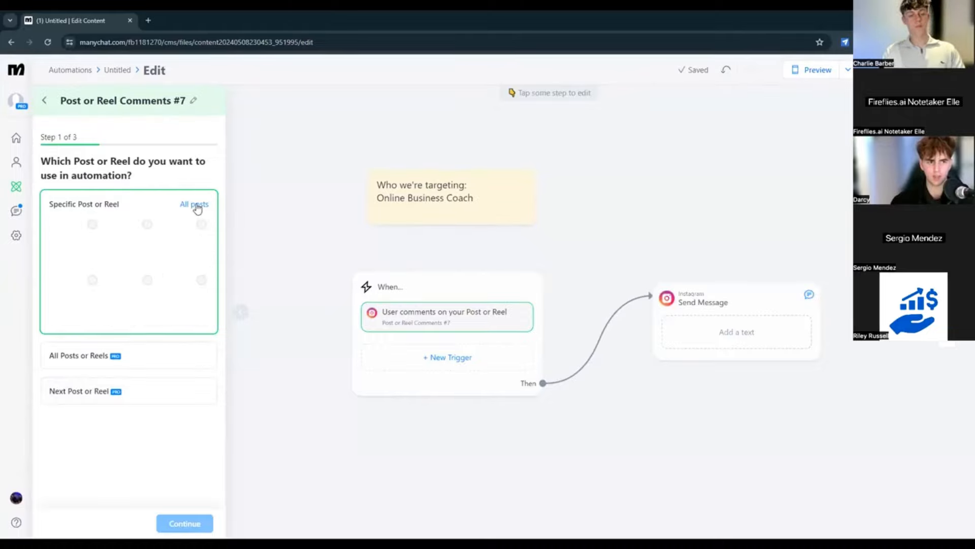
click(84, 360)
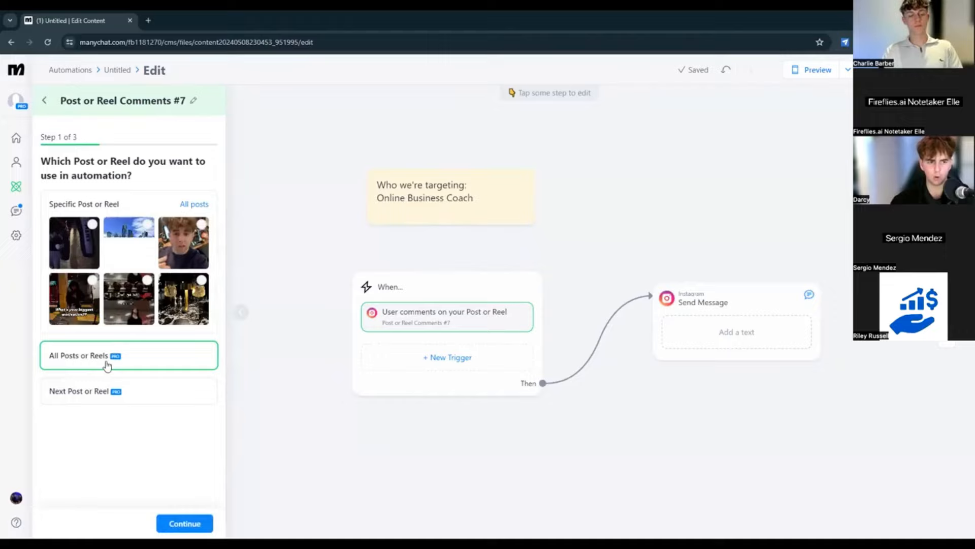
click(178, 526)
- Set COACH as the keyword that comments must include to start the DM automation
click(91, 248)
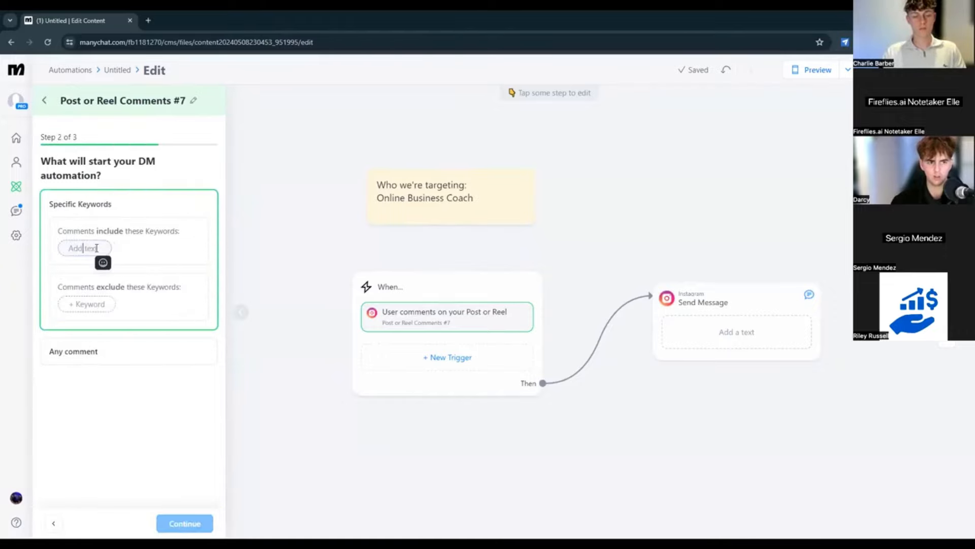
text(COACH)
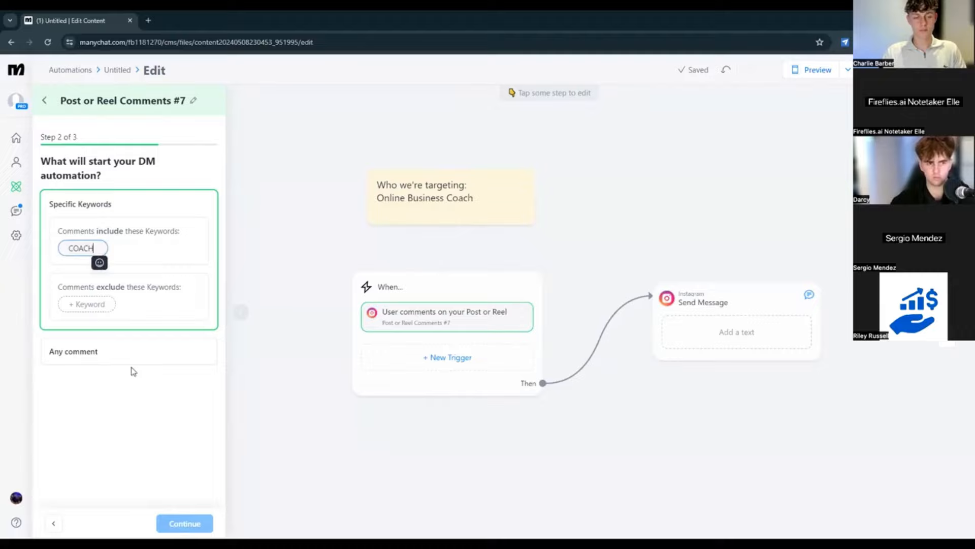
click(126, 411)
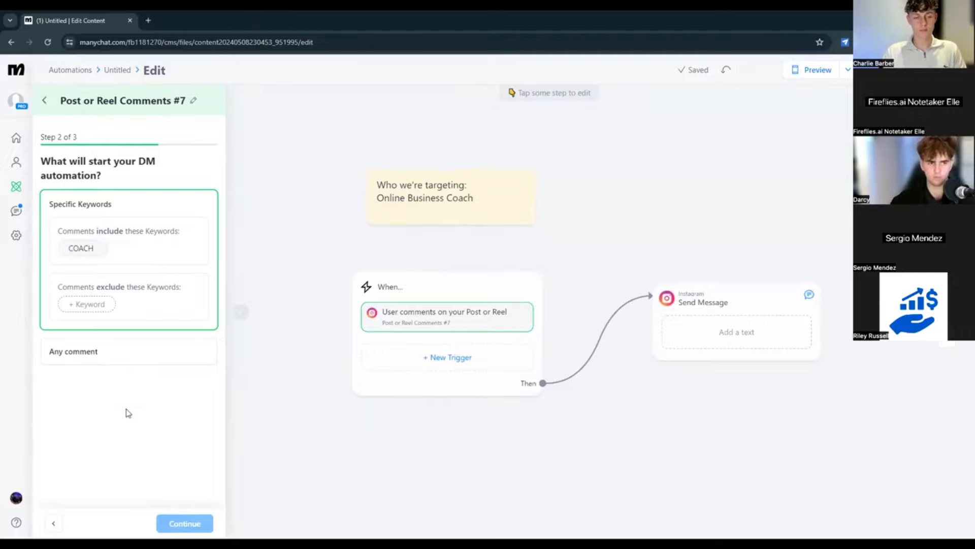
click(186, 524)
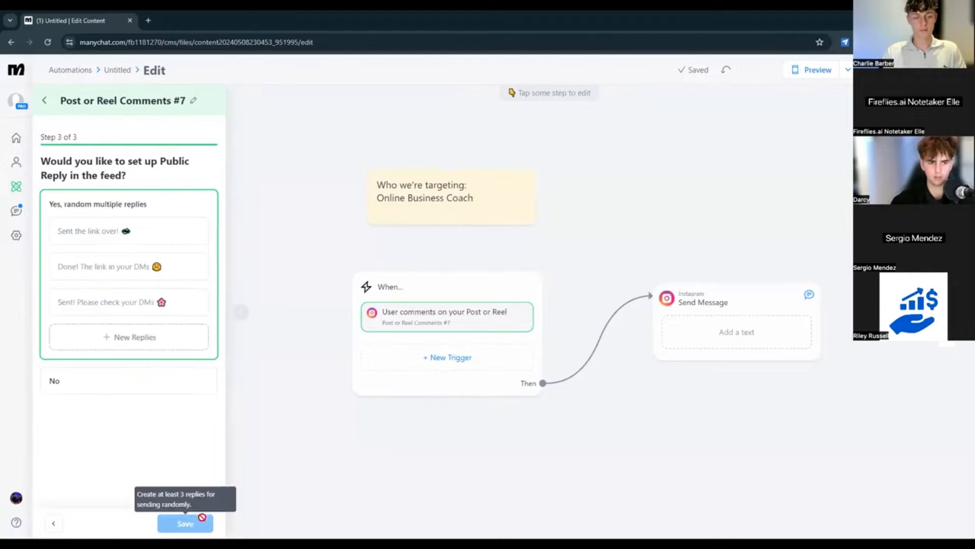
- Enter "Sent that over to you!" as the first random public reply
click(89, 235)
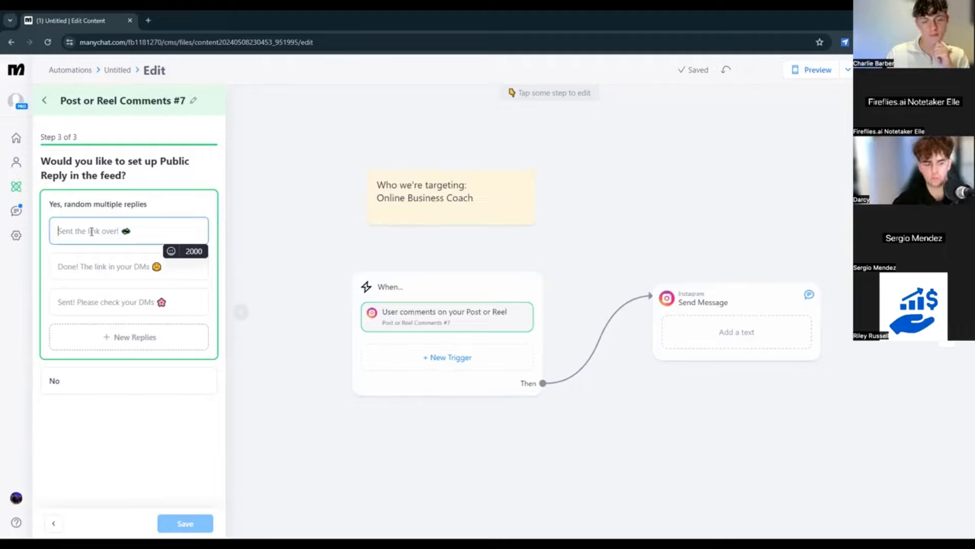
text(Sen)
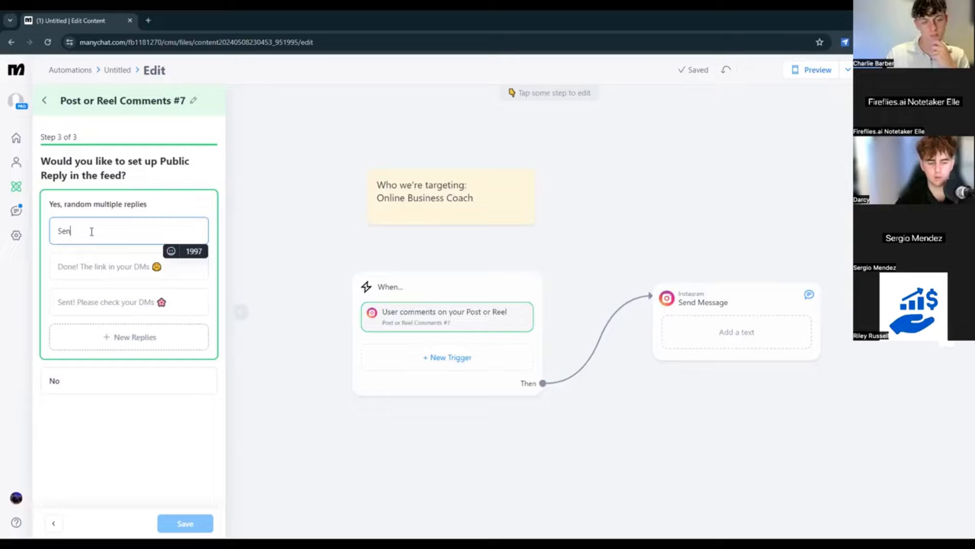
text(t that over to y0o)
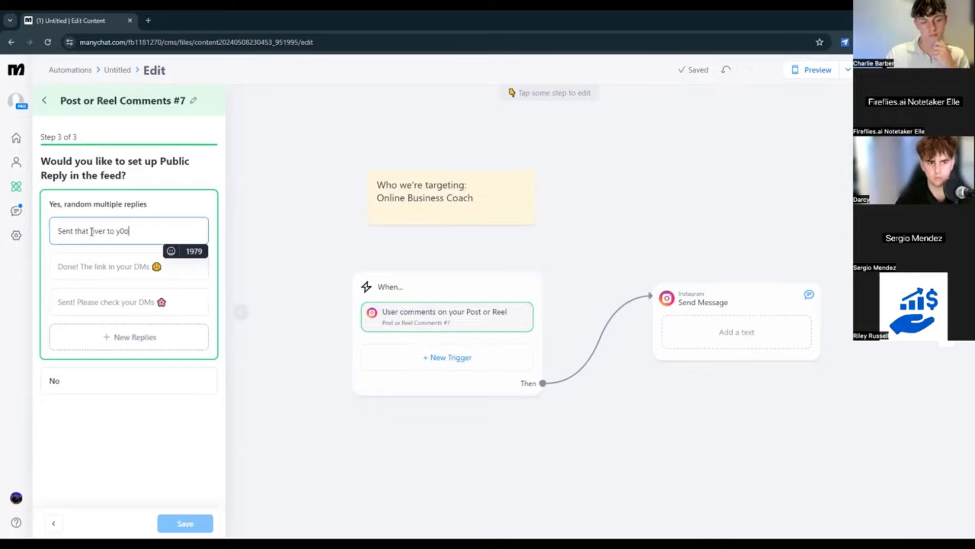
key(BackSpace)
key(BackSpace)
text(ou!)
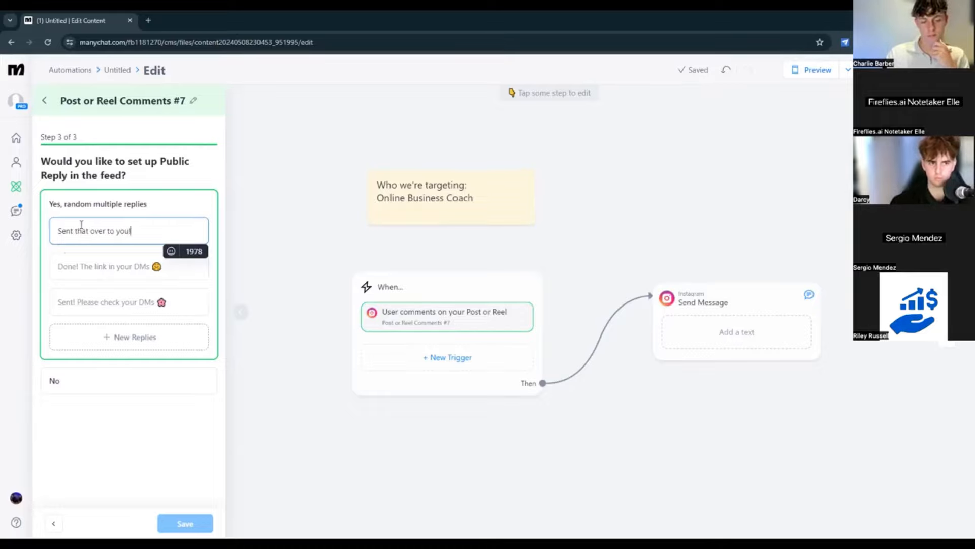
- Enter "Check your DMs" as the second public reply and "Hey I sent that to you, did you get it?" as the third
click(79, 260)
text(ck your DMs)
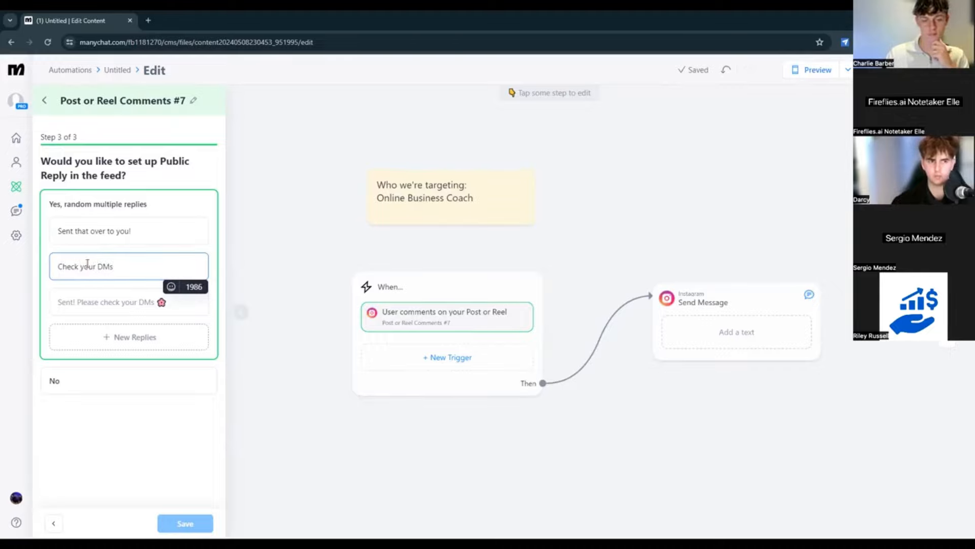
click(95, 301)
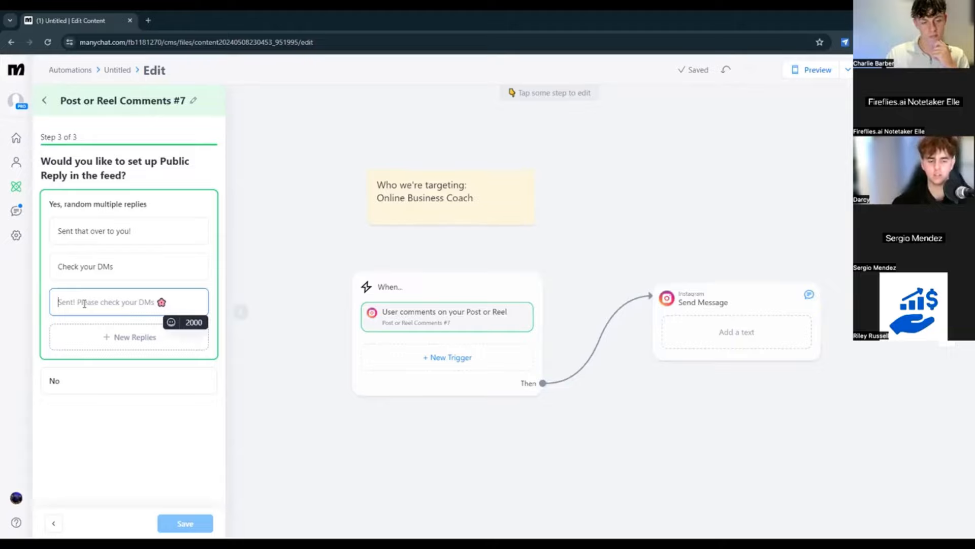
text(Hey I sent that )
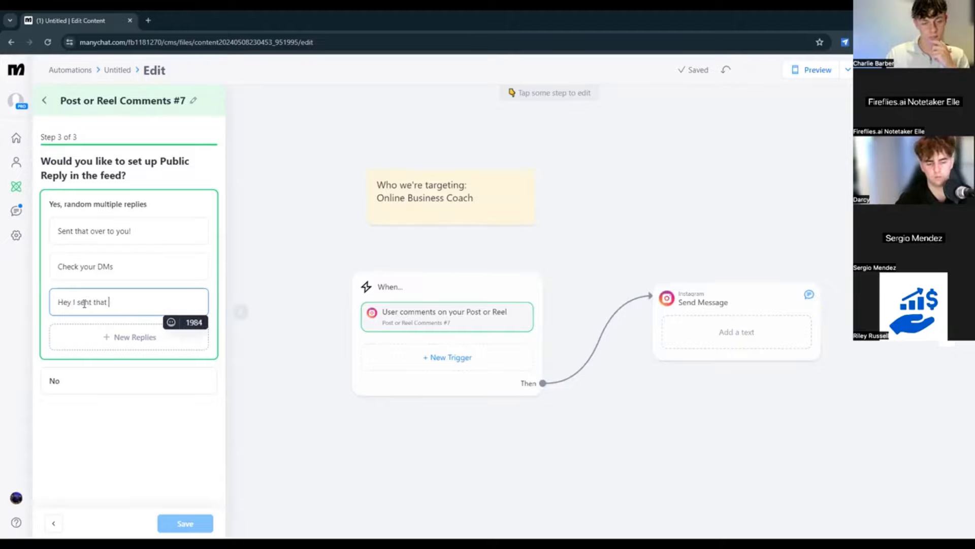
text(to you, did you)
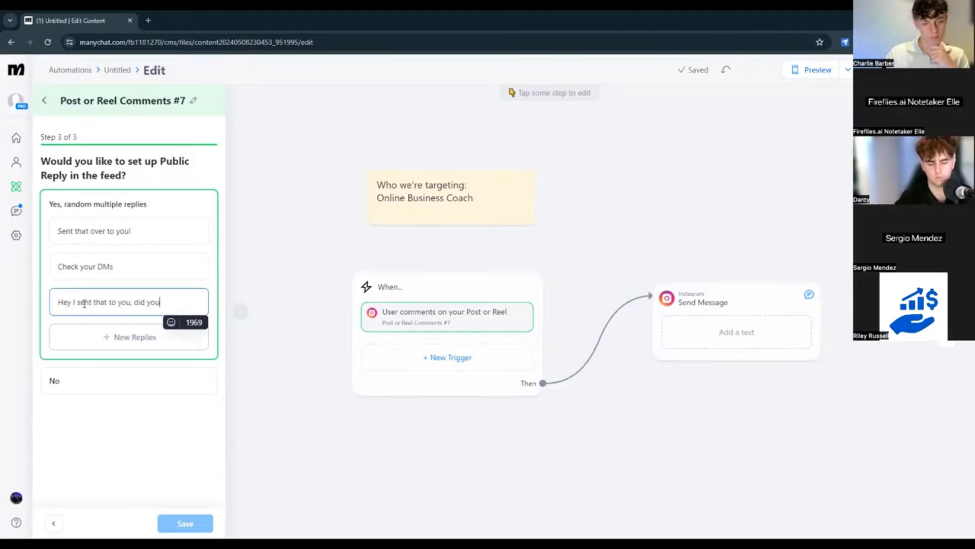
text( get it?)
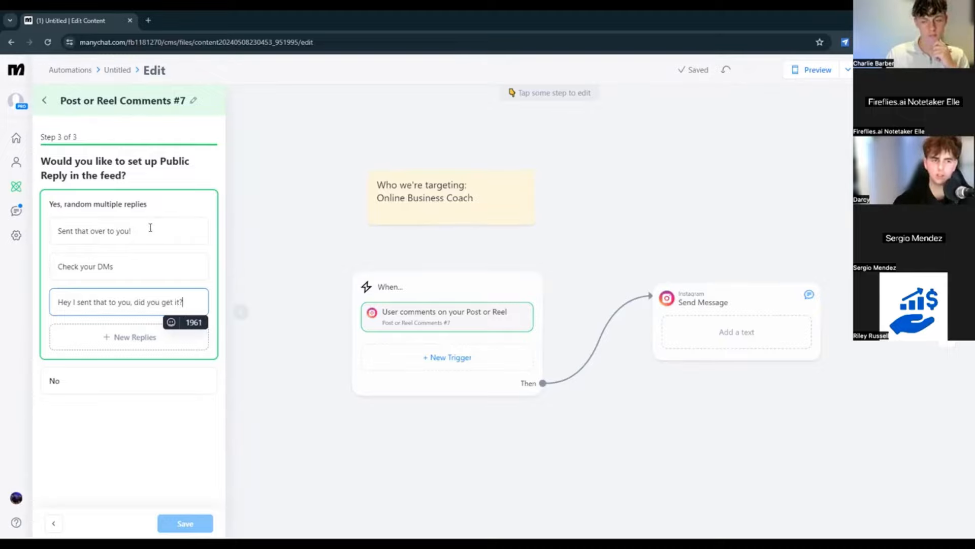
- Save the Post or Reel Comments trigger with its public replies and move the Send Message block closer to the When block
click(175, 414)
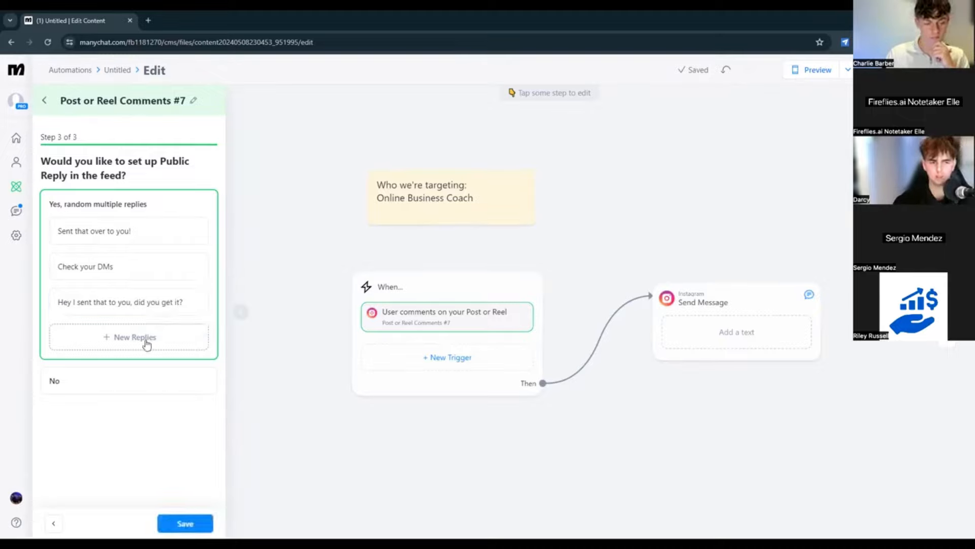
click(185, 523)
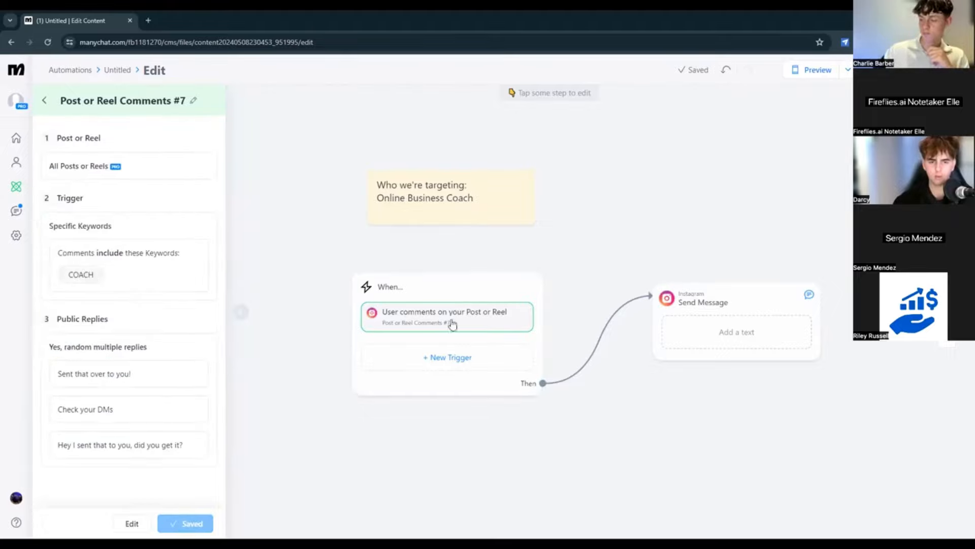
click(311, 242)
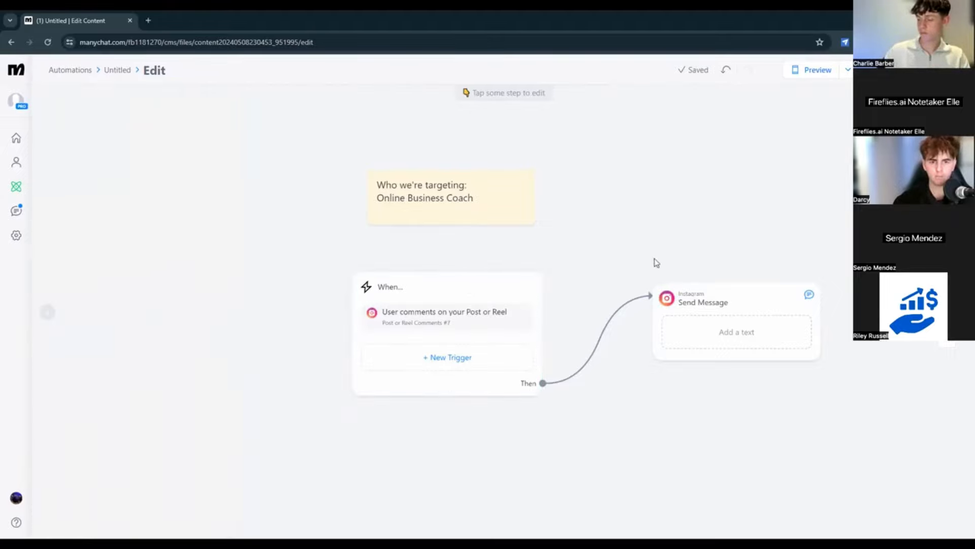
drag(627, 260, 536, 258)
drag(611, 299, 580, 305)
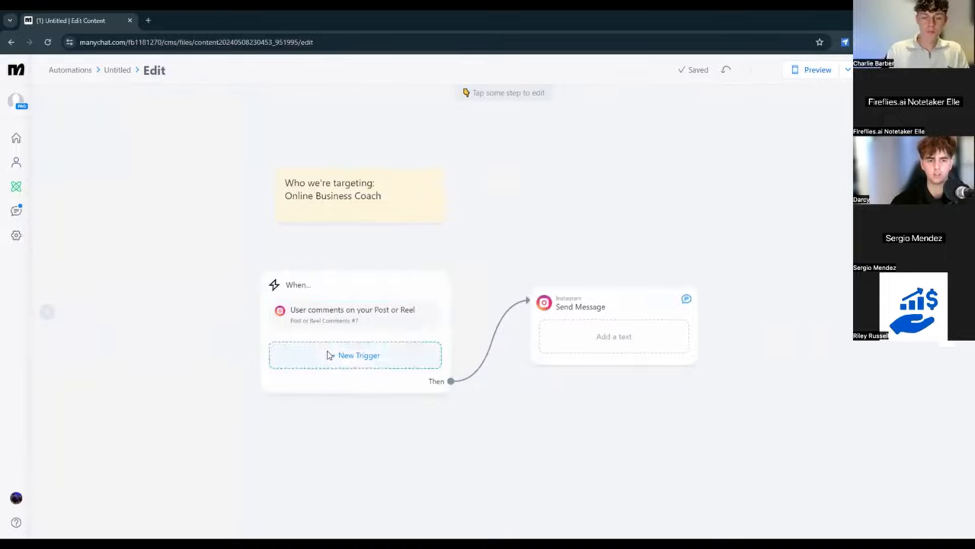
click(361, 283)
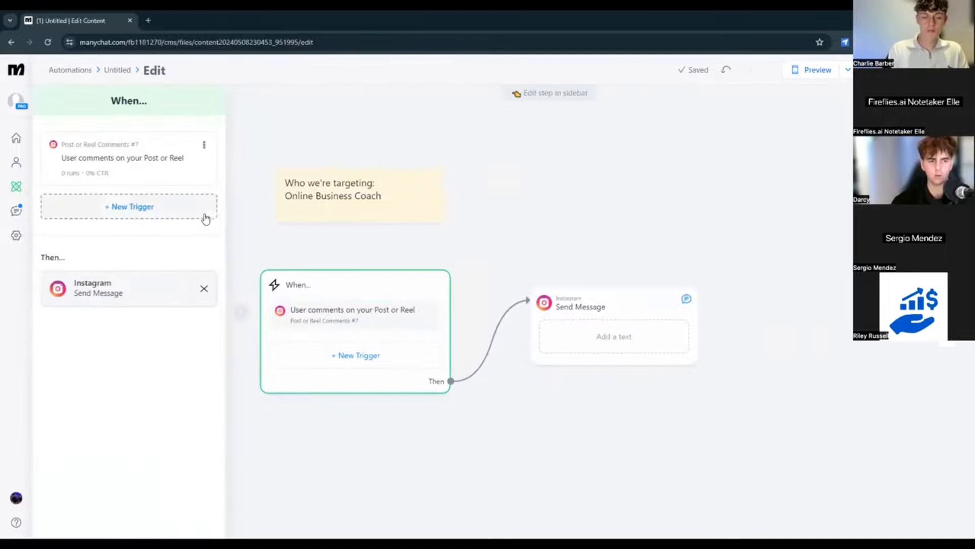
click(130, 206)
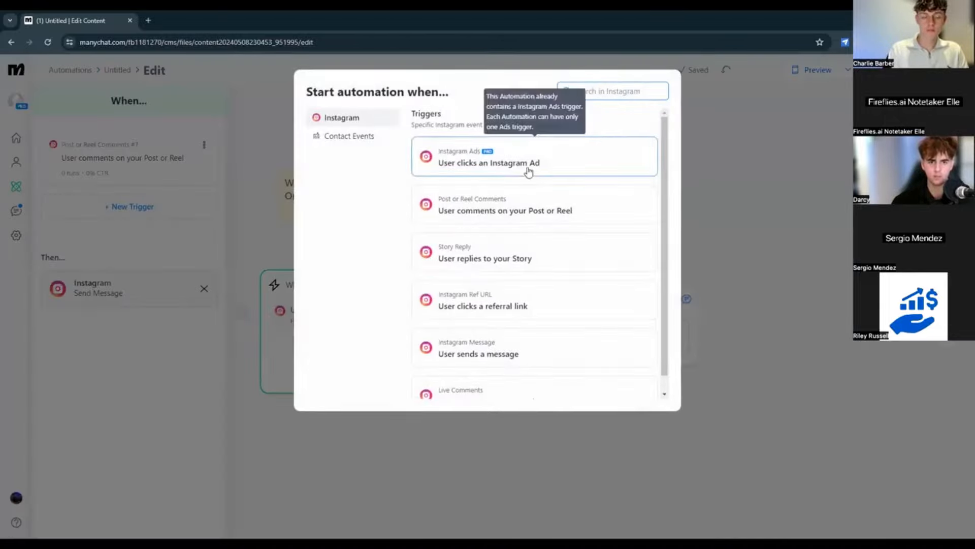
scroll(508, 300, down, 1)
click(492, 336)
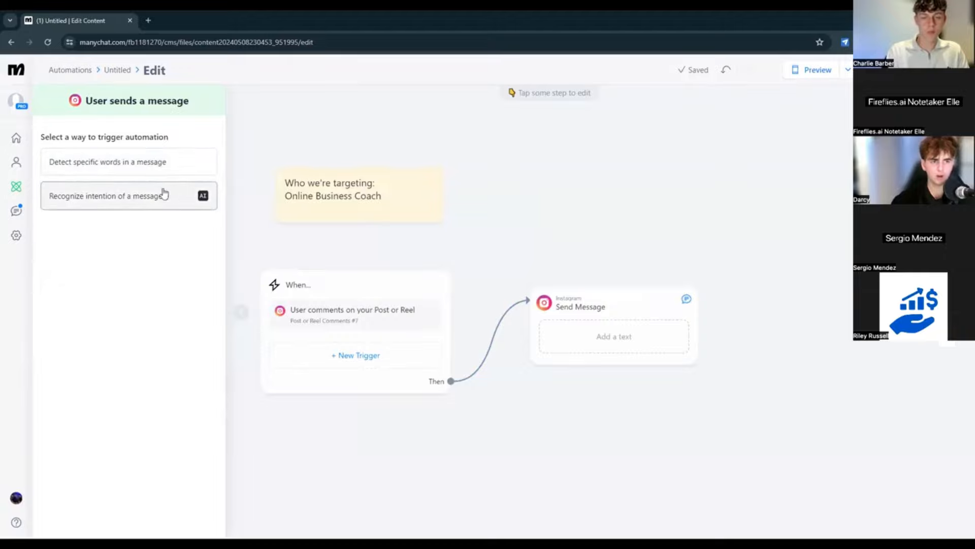
click(125, 199)
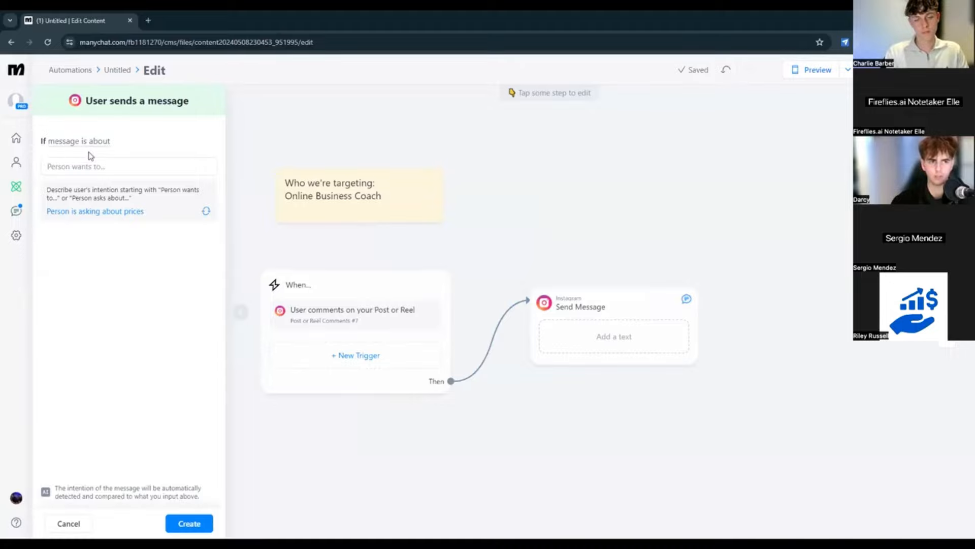
click(84, 169)
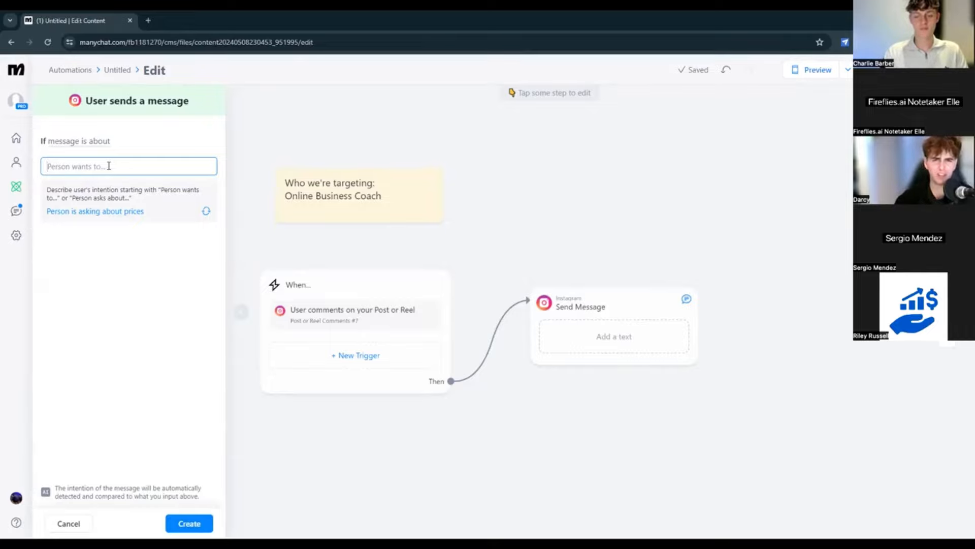
text(crypot)
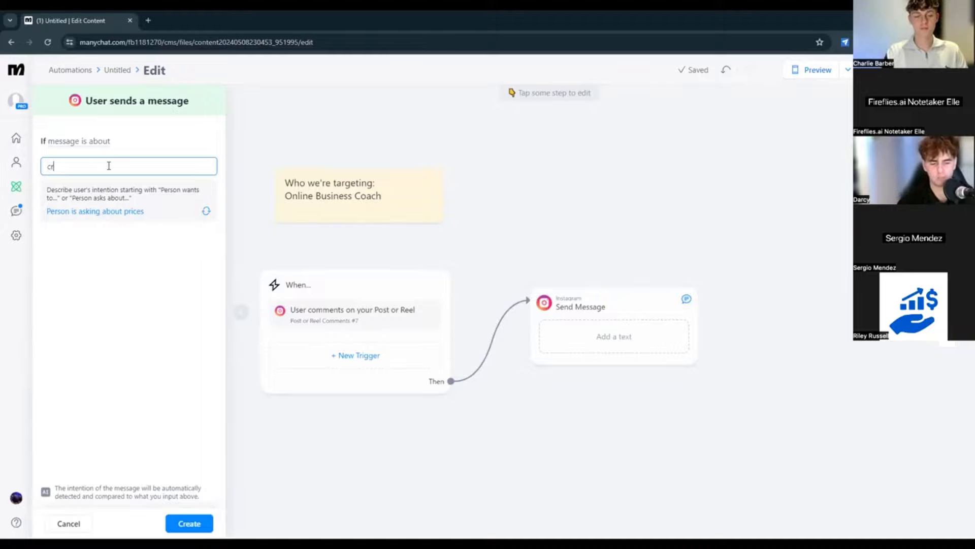
key(BackSpace)
key(BackSpace)
key(BackSpace)
key(BackSpace)
key(BackSpace)
key(BackSpace)
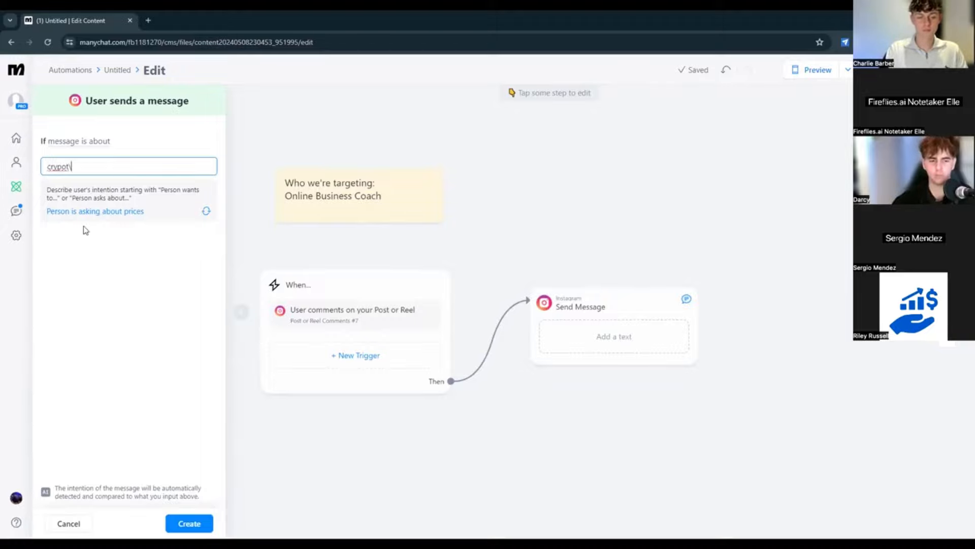
click(68, 524)
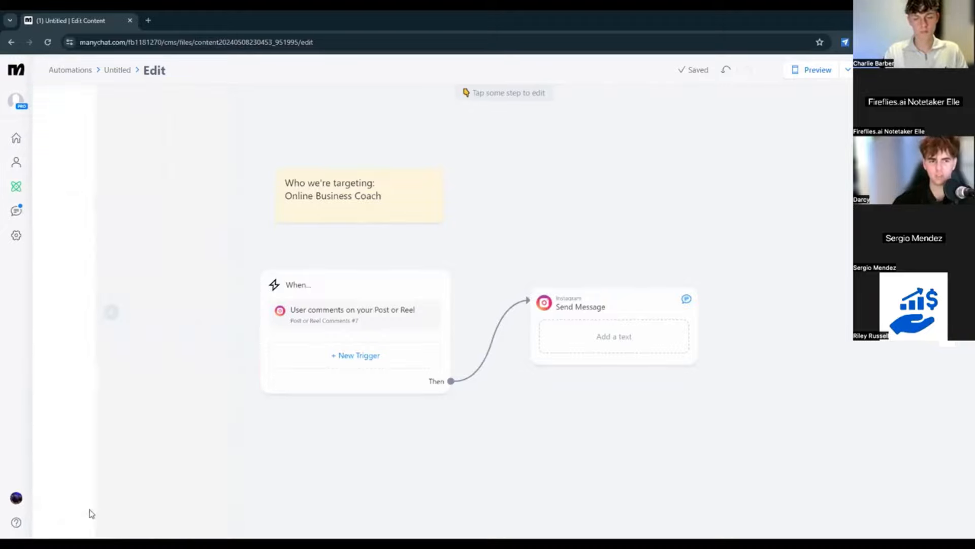
- Add a "User sends a message" trigger that detects the specific word COACH in a message
click(385, 288)
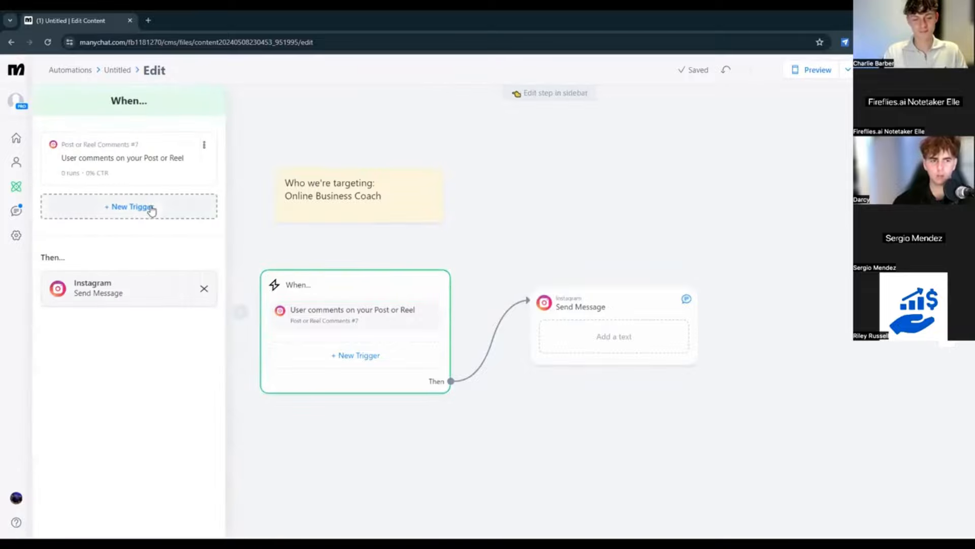
click(150, 208)
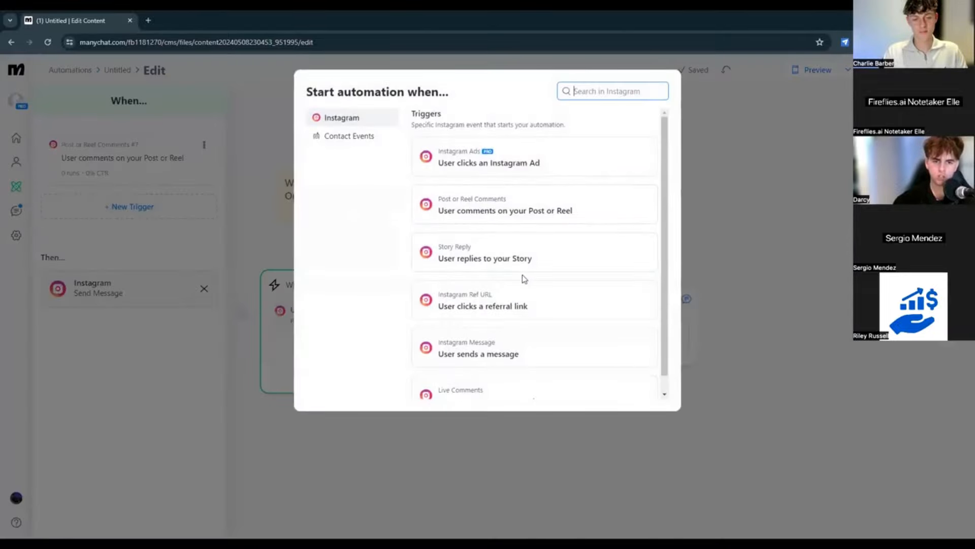
click(506, 350)
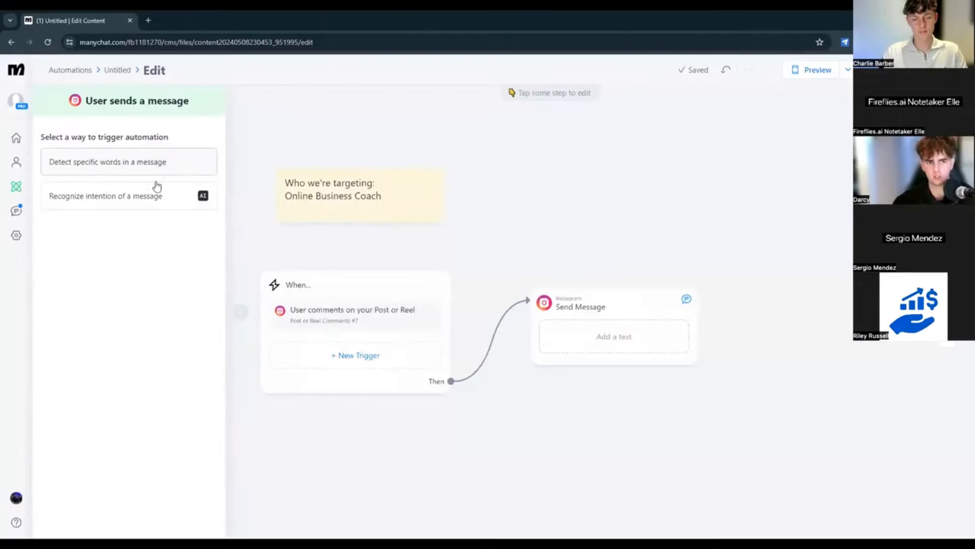
click(137, 162)
click(81, 164)
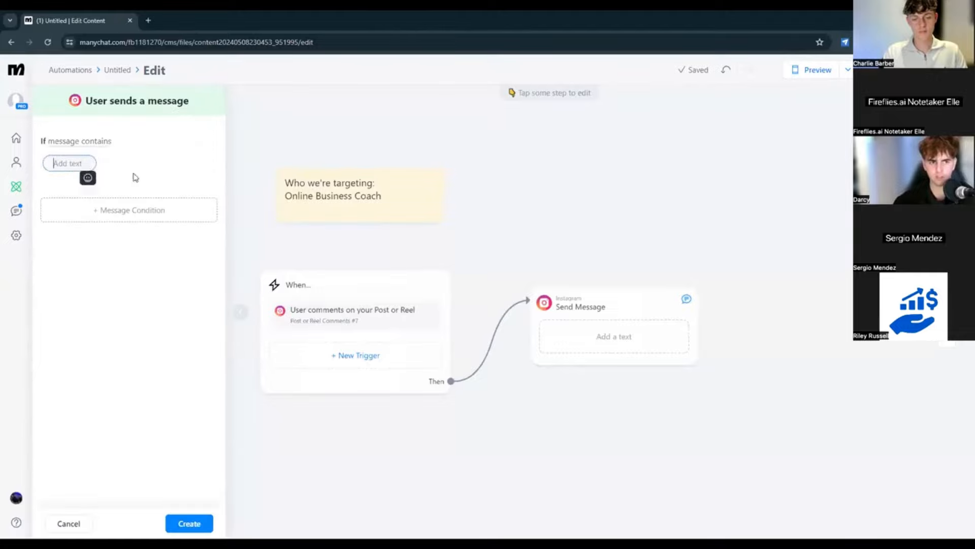
text(COACH)
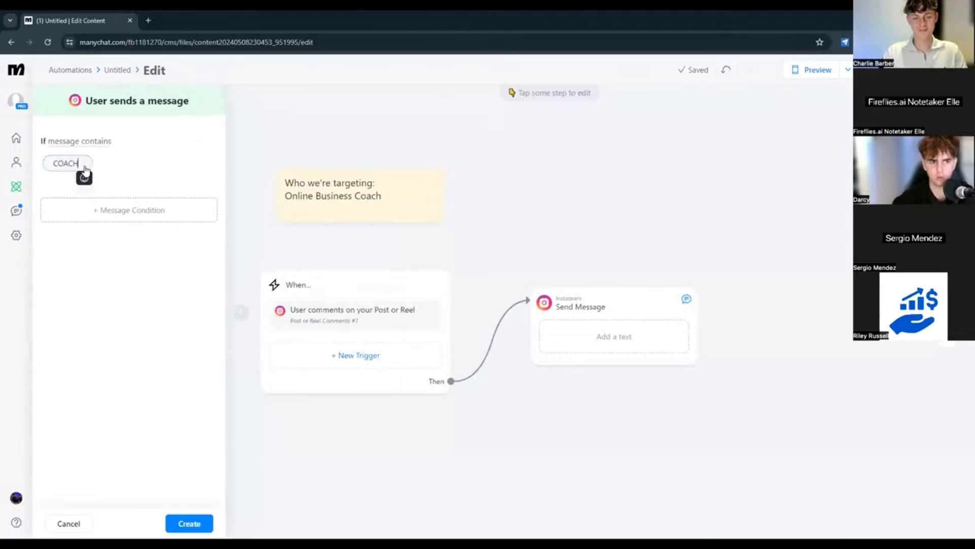
click(187, 524)
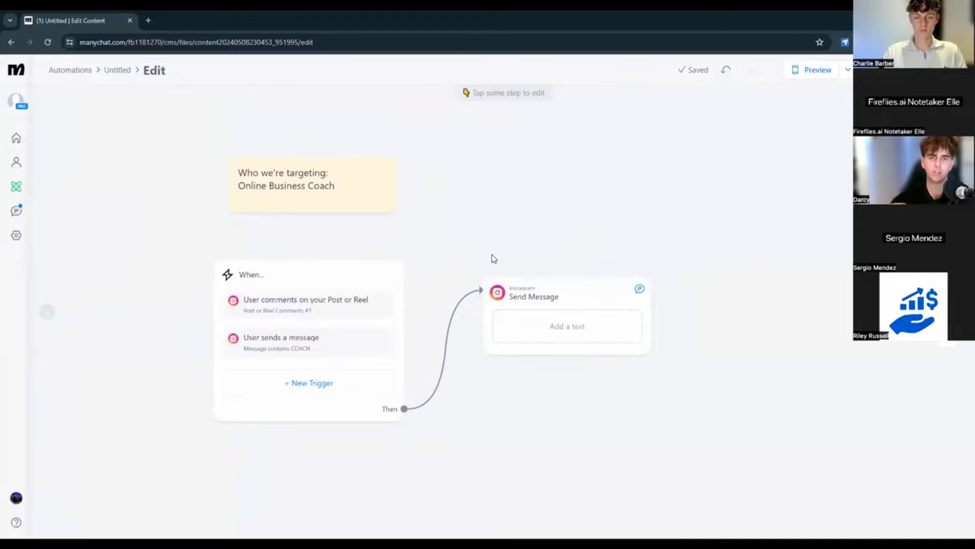
- Nudge the Send Message block closer to the triggers and begin its text with "Hey" followed by the First Name system field
drag(540, 231, 518, 232)
drag(546, 293, 536, 305)
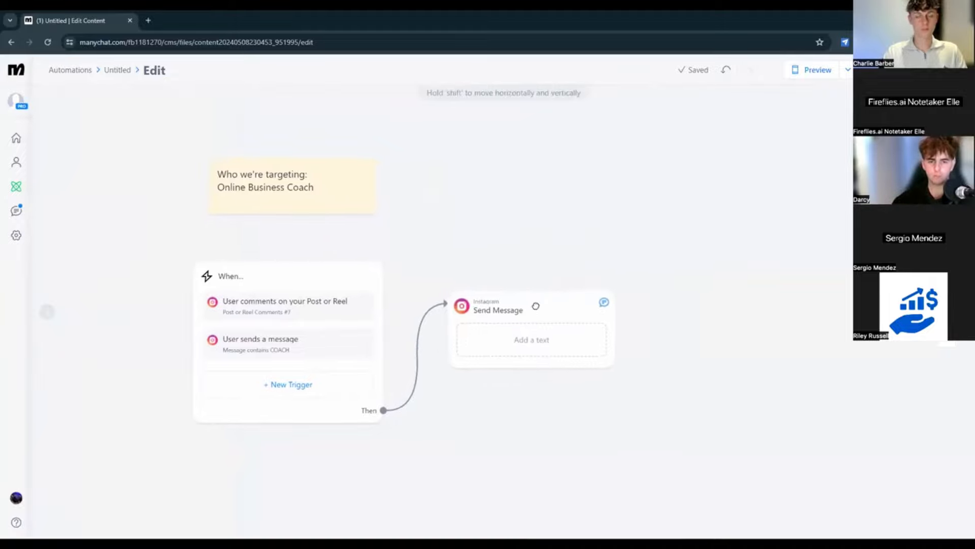
click(518, 316)
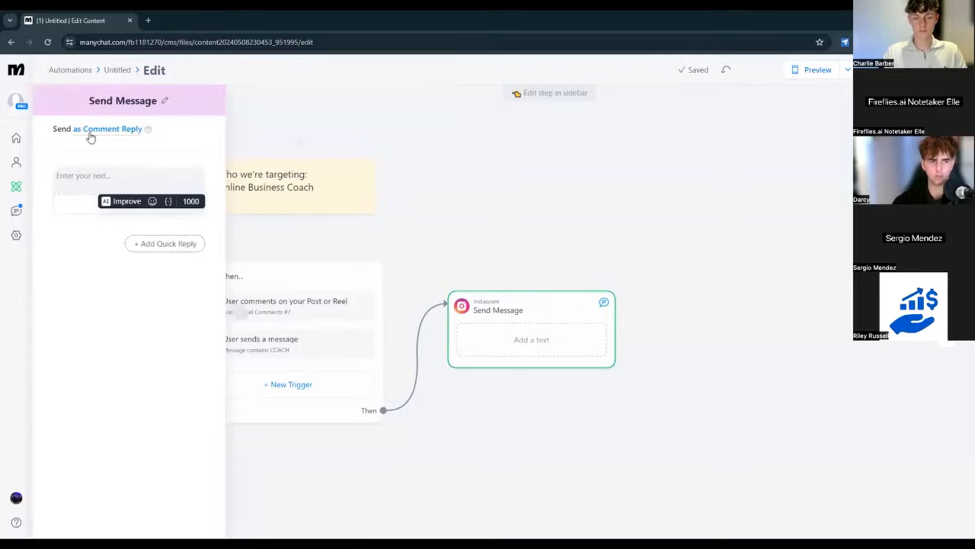
click(54, 130)
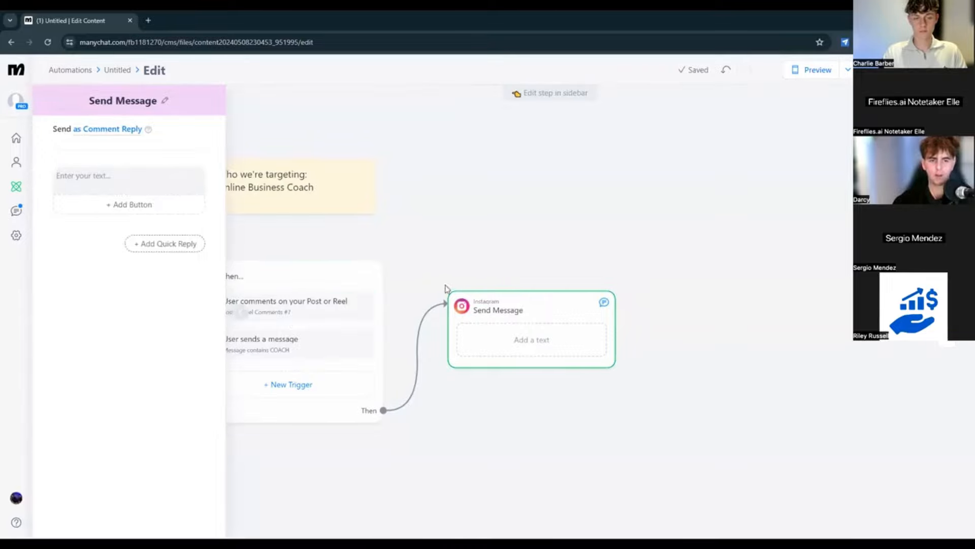
mouse_move(516, 293)
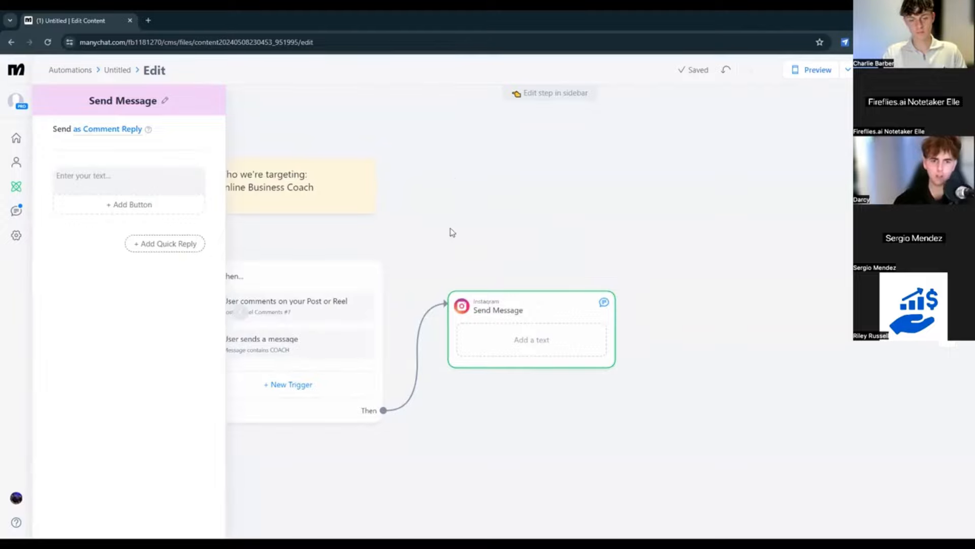
click(117, 181)
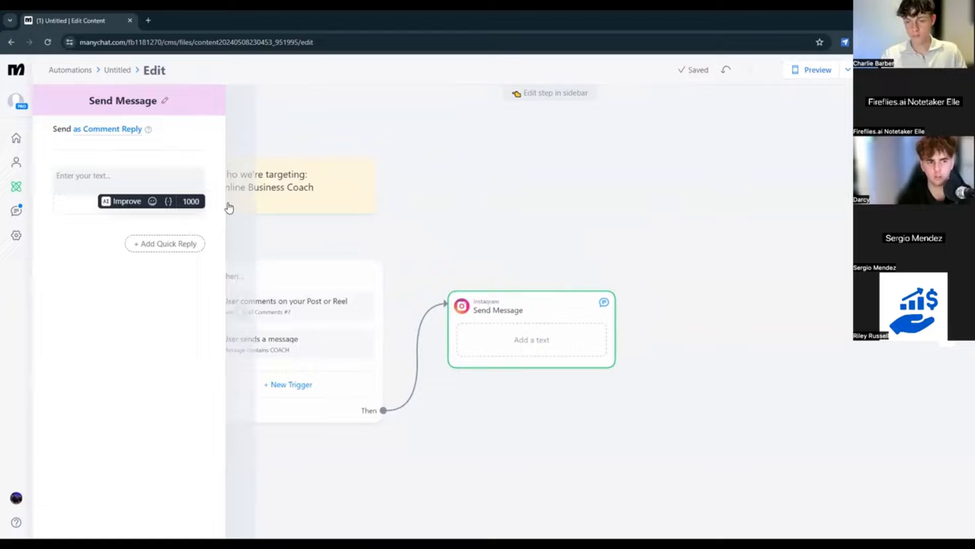
text(Hey)
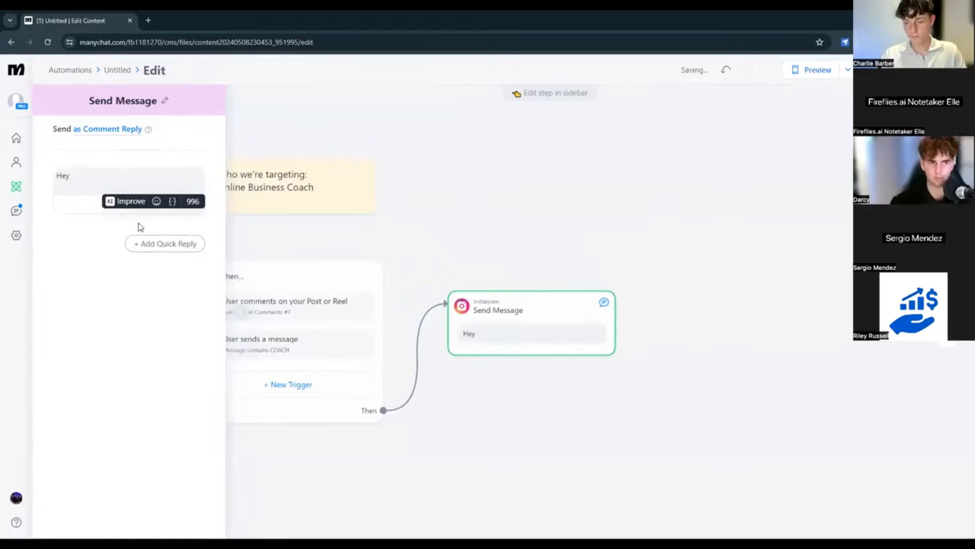
click(173, 203)
click(179, 250)
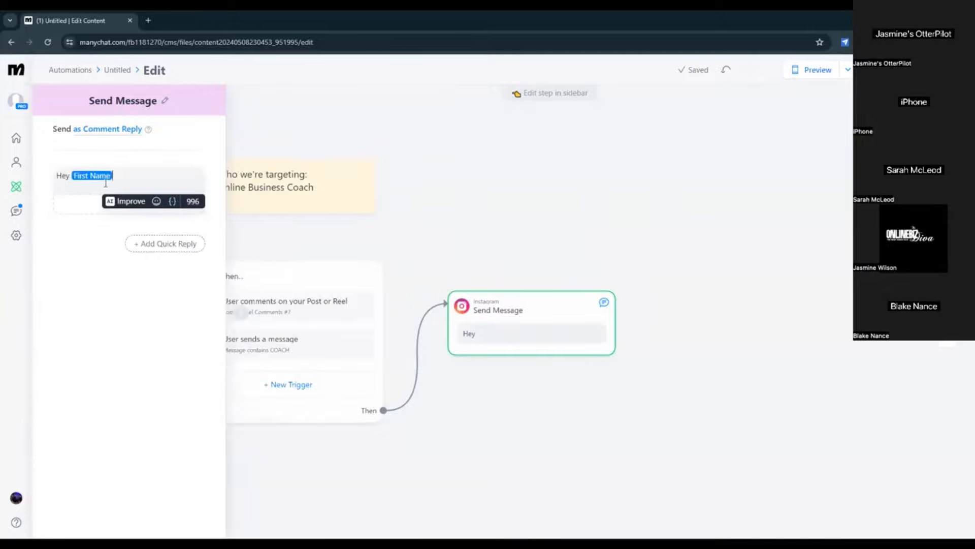
click(173, 201)
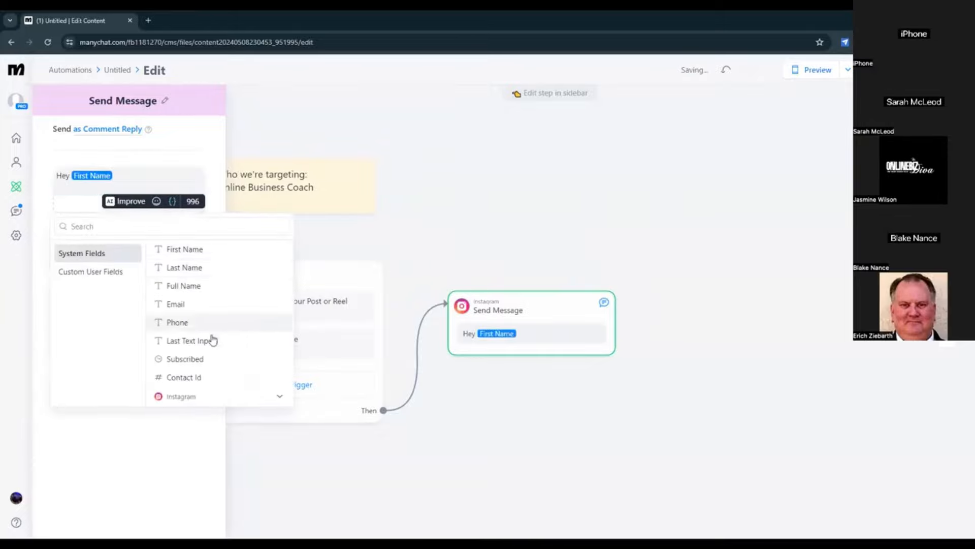
click(170, 190)
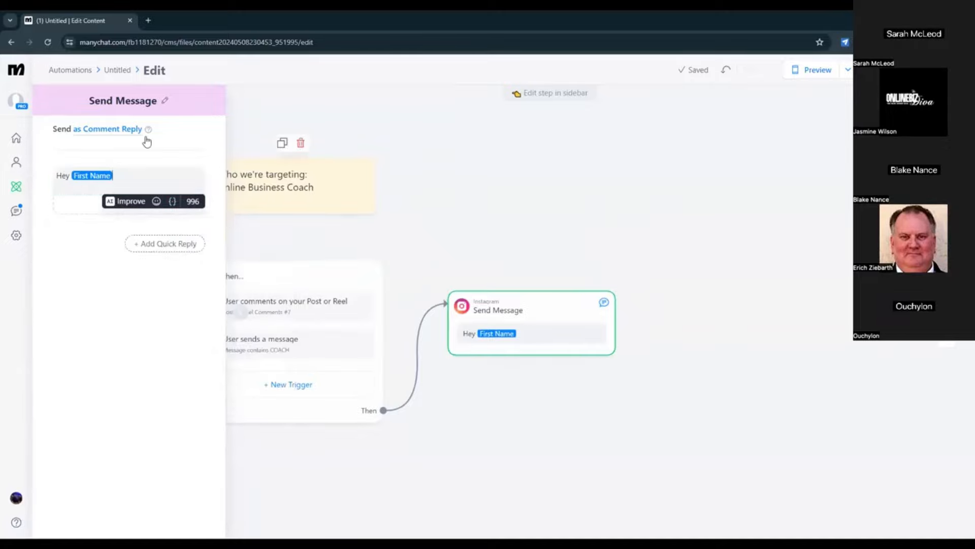
- Complete the message after the First Name field with ", were you after the free video?"
click(61, 178)
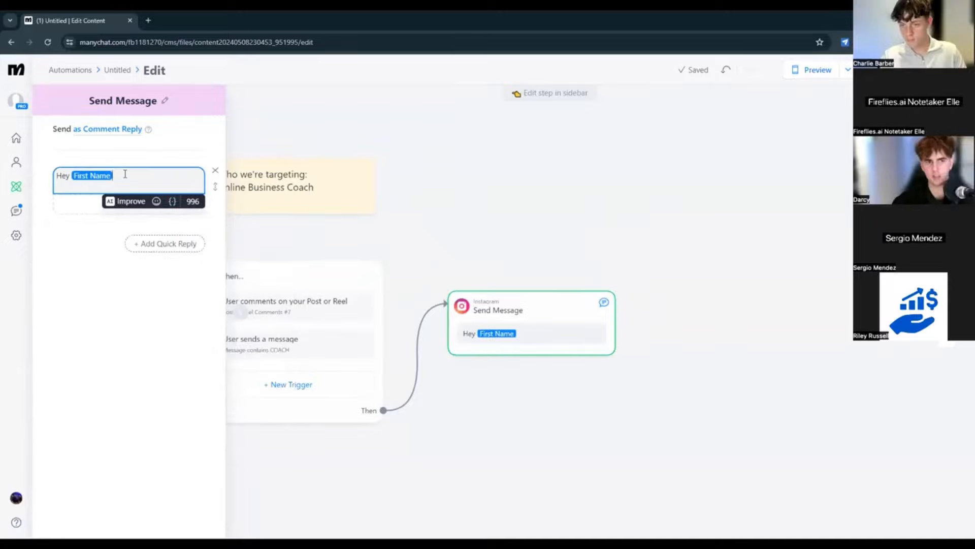
text(, we)
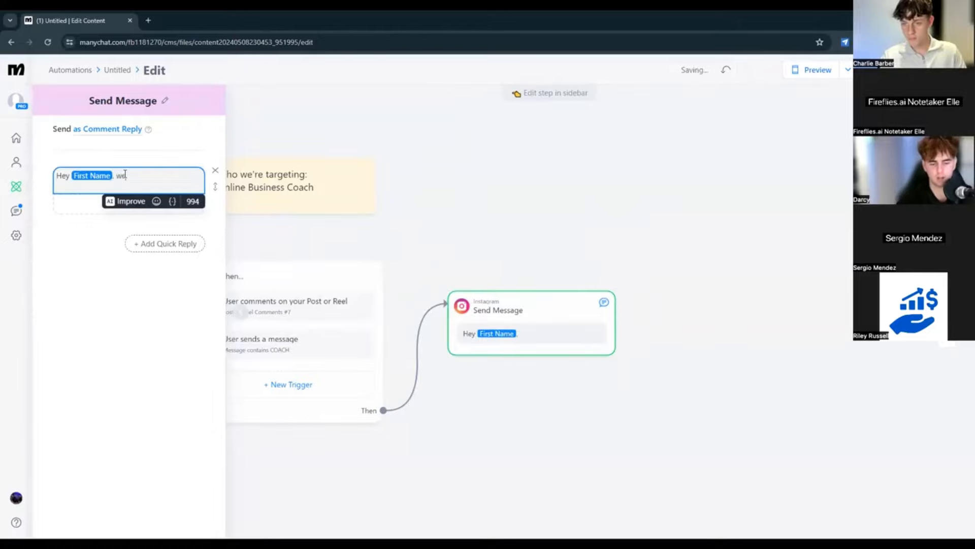
text('re)
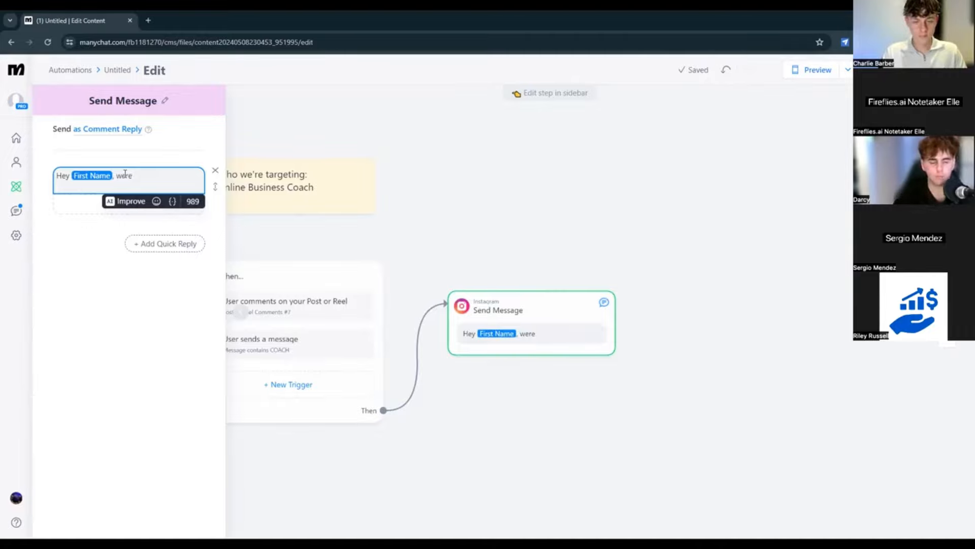
text(you after th)
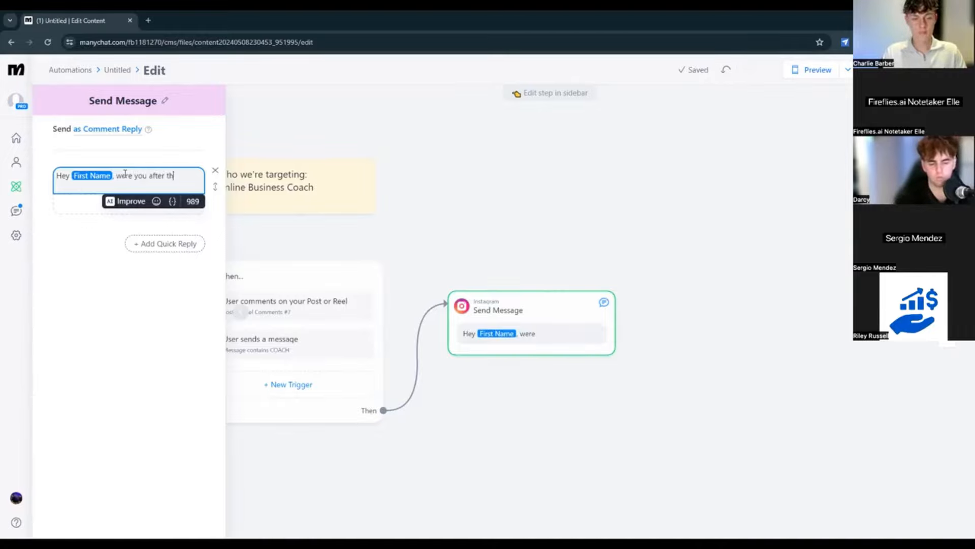
text(e free video?)
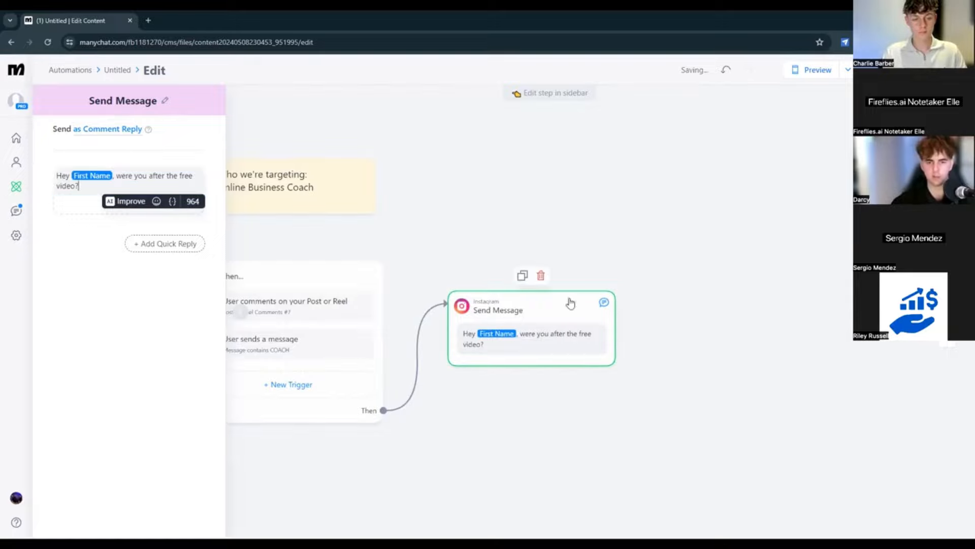
click(130, 287)
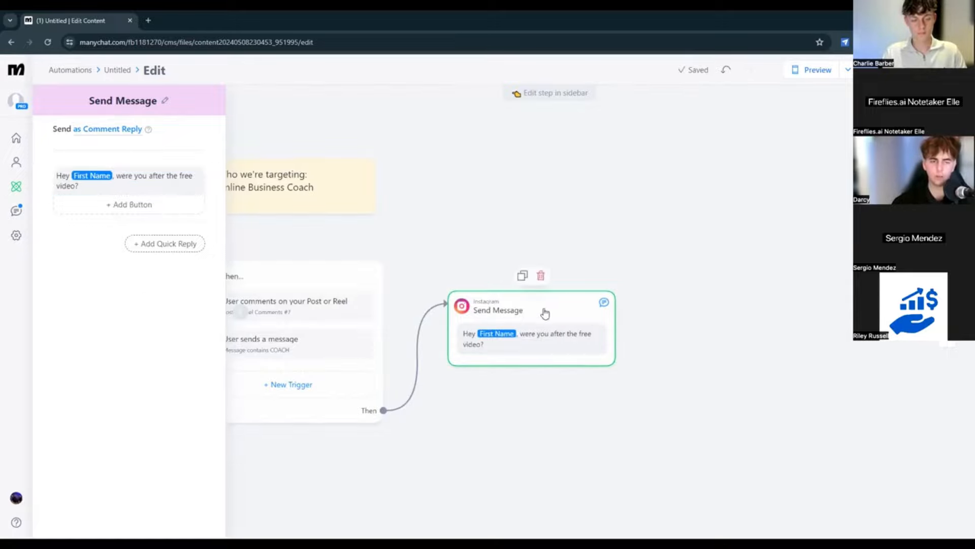
click(124, 205)
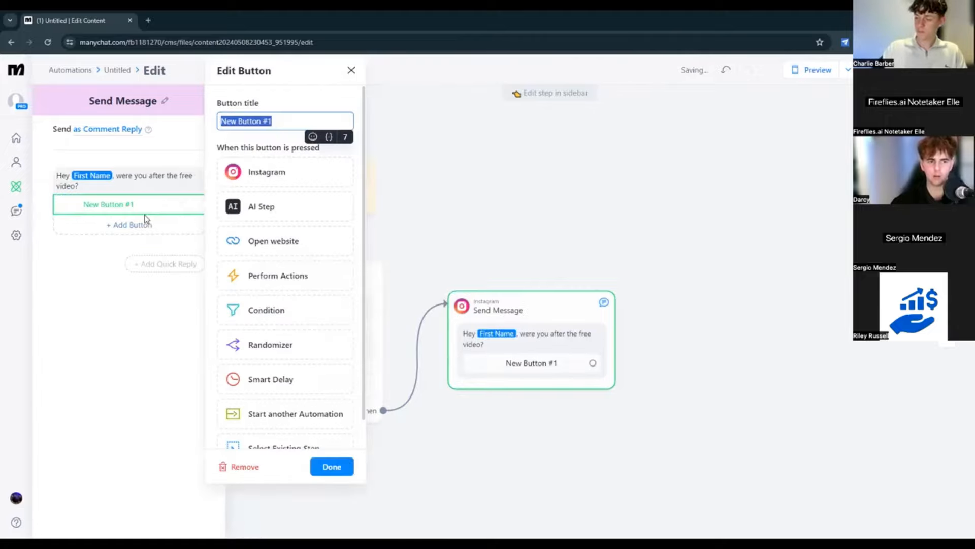
text(Ye)
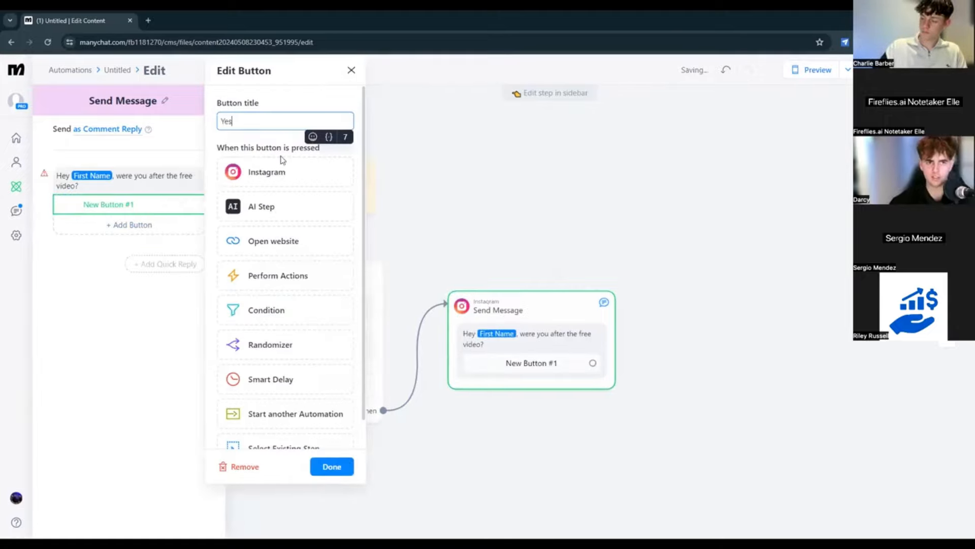
text(s)
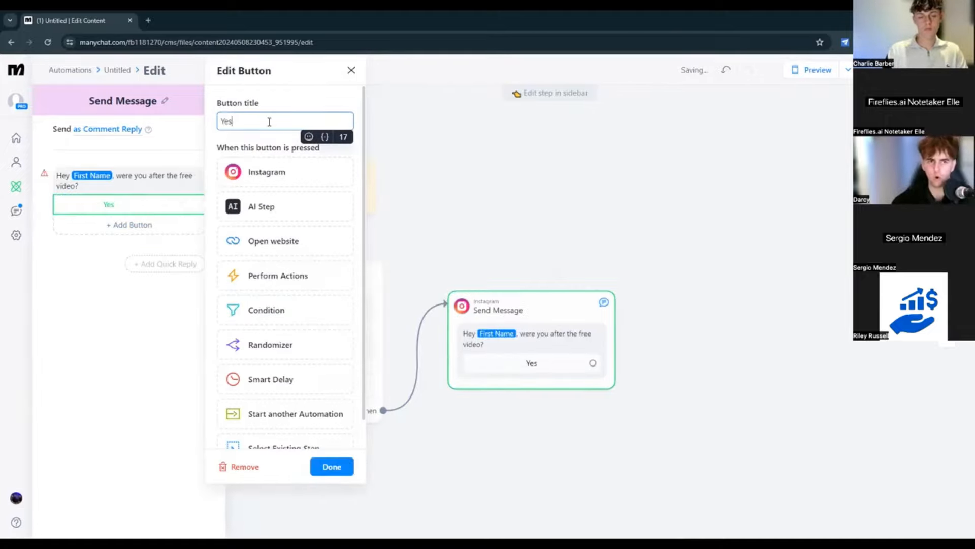
key(BackSpace)
key(BackSpace)
key(BackSpace)
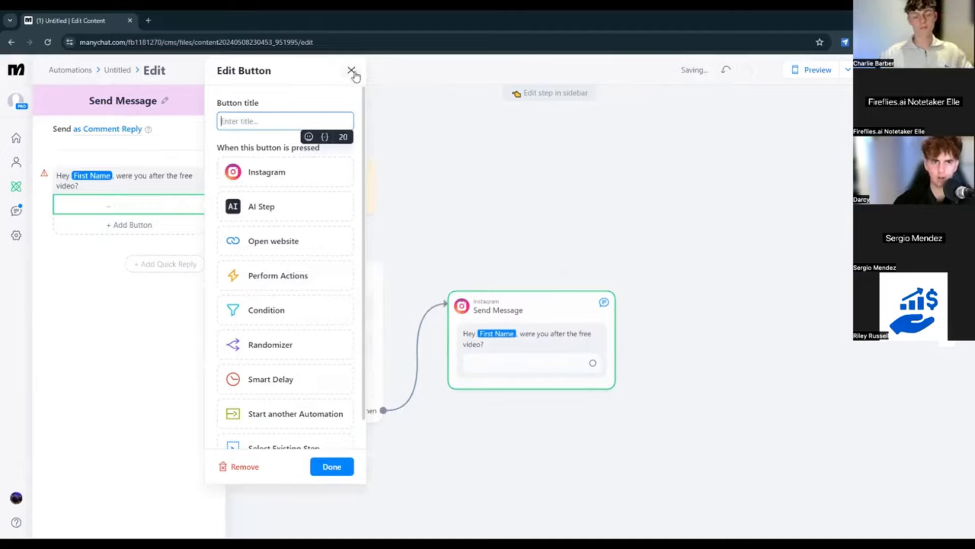
click(353, 73)
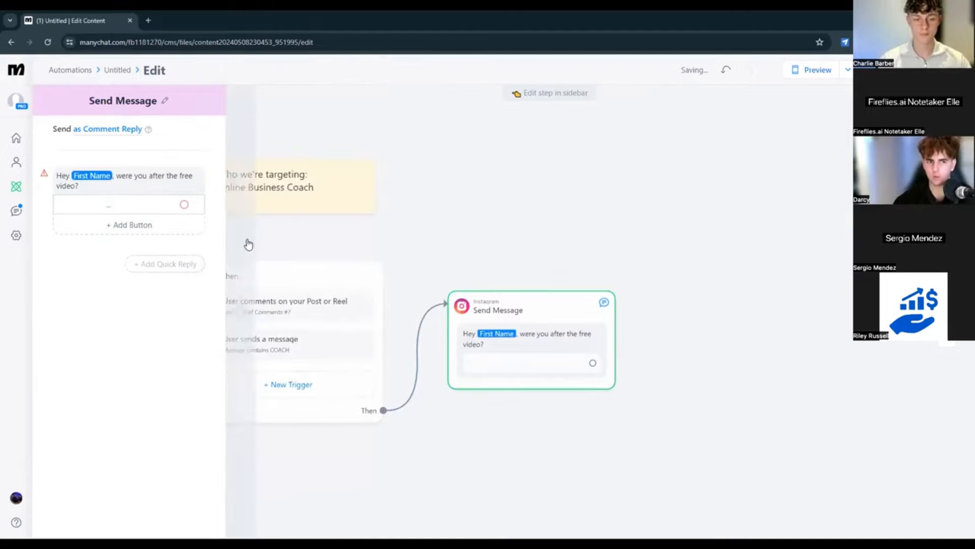
click(155, 208)
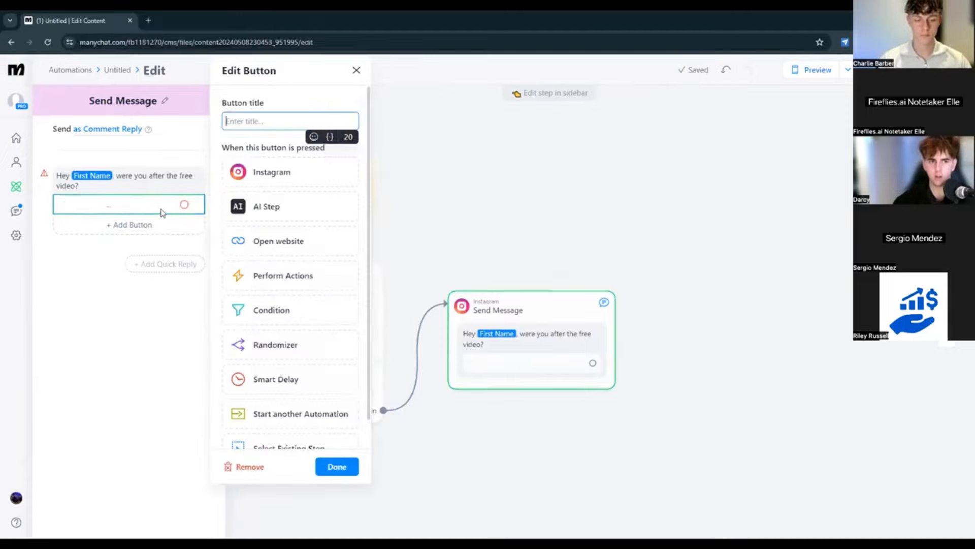
click(240, 467)
- Add a quick reply titled "Send Me The Video!" to the Send Message block
click(170, 243)
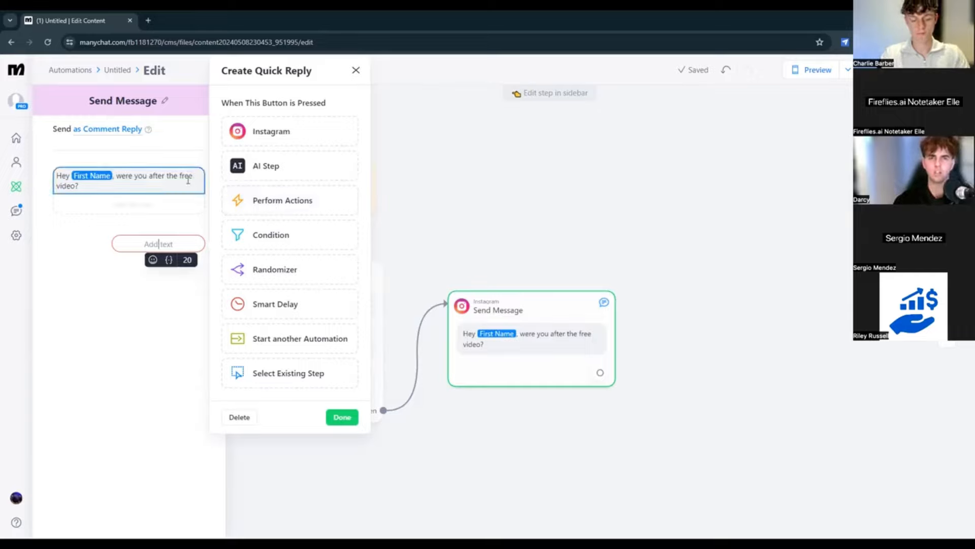
click(92, 246)
click(160, 244)
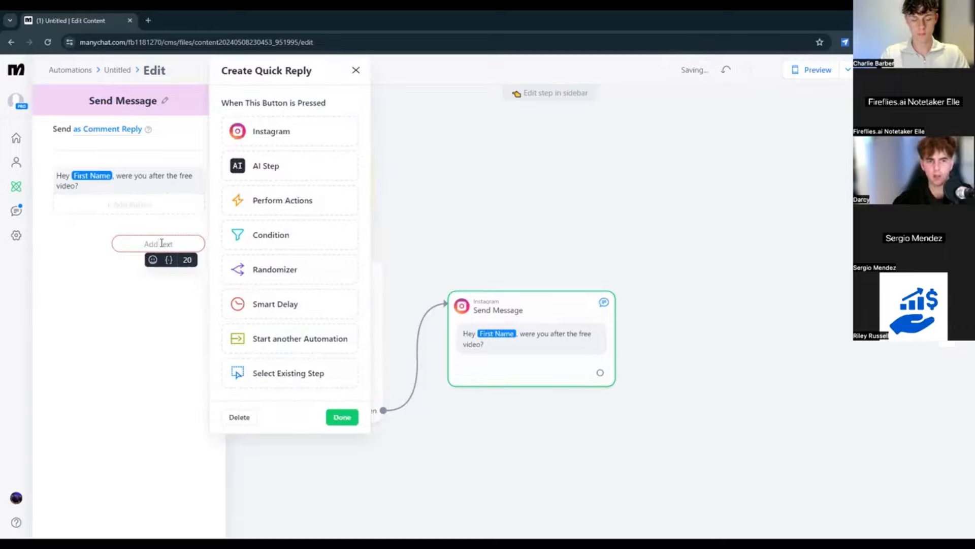
text(S)
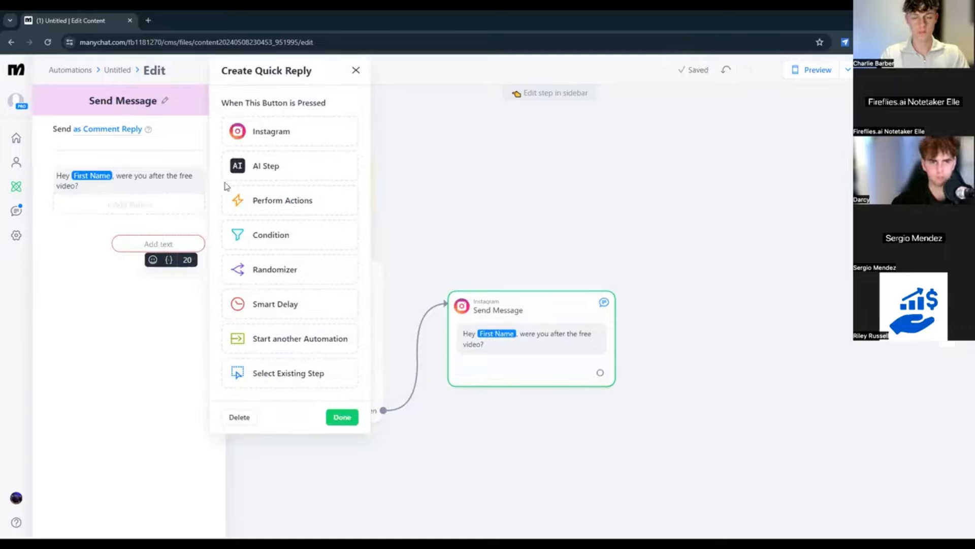
text(end M)
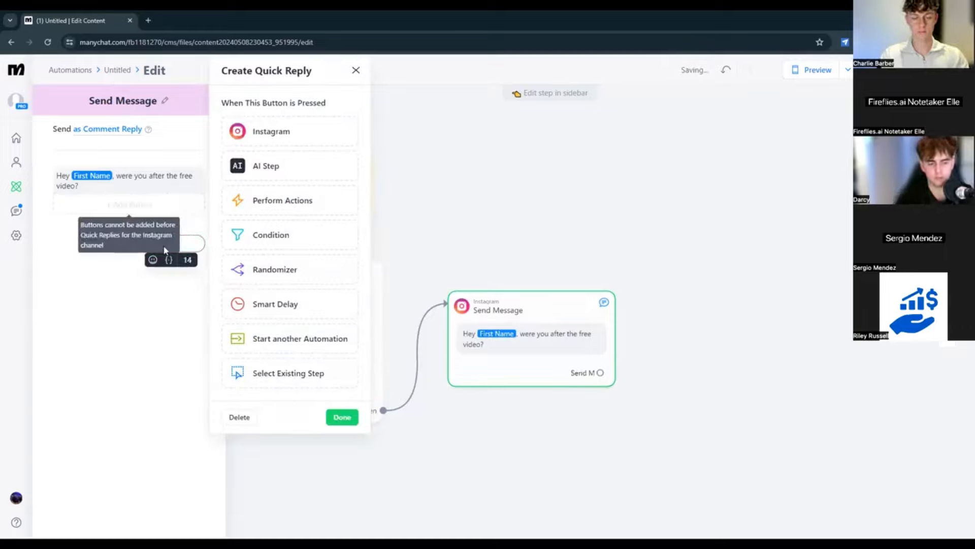
text(esthe Video)
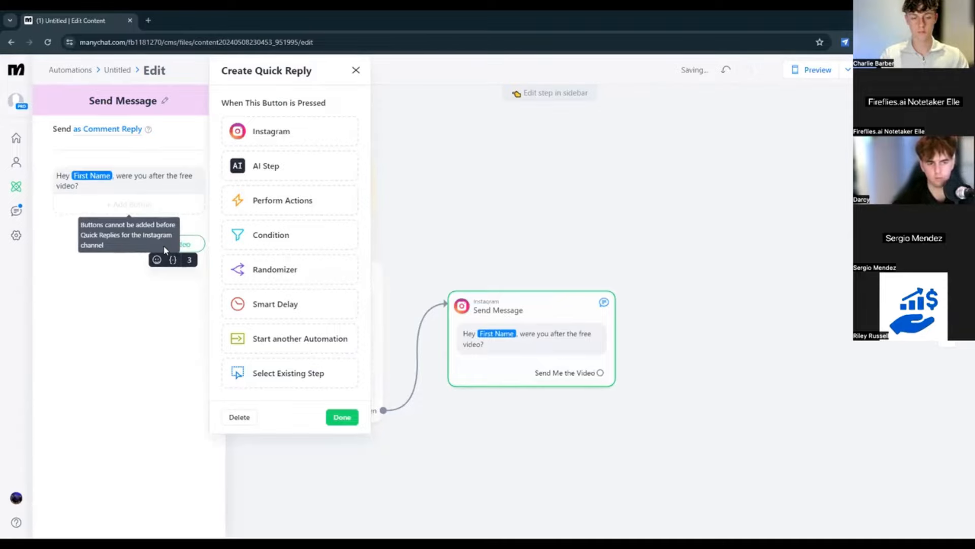
text(!)
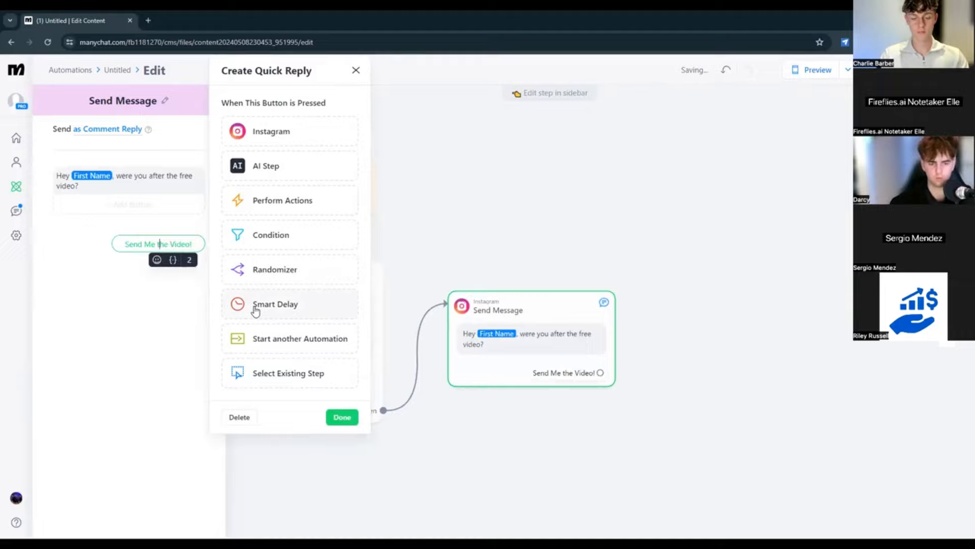
key(BackSpace)
text(T)
click(344, 418)
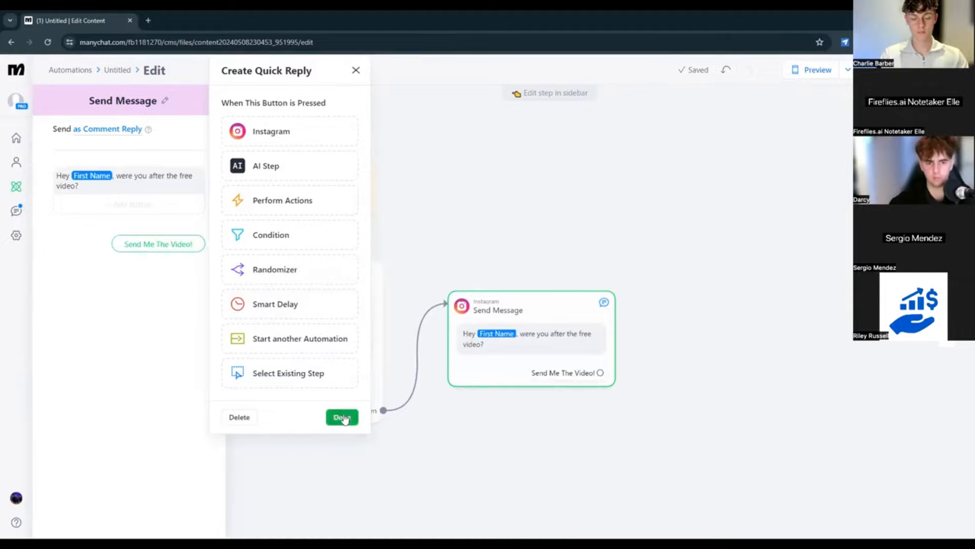
- Connect the "Send Me The Video!" quick reply to a new Instagram message block
drag(584, 209, 472, 222)
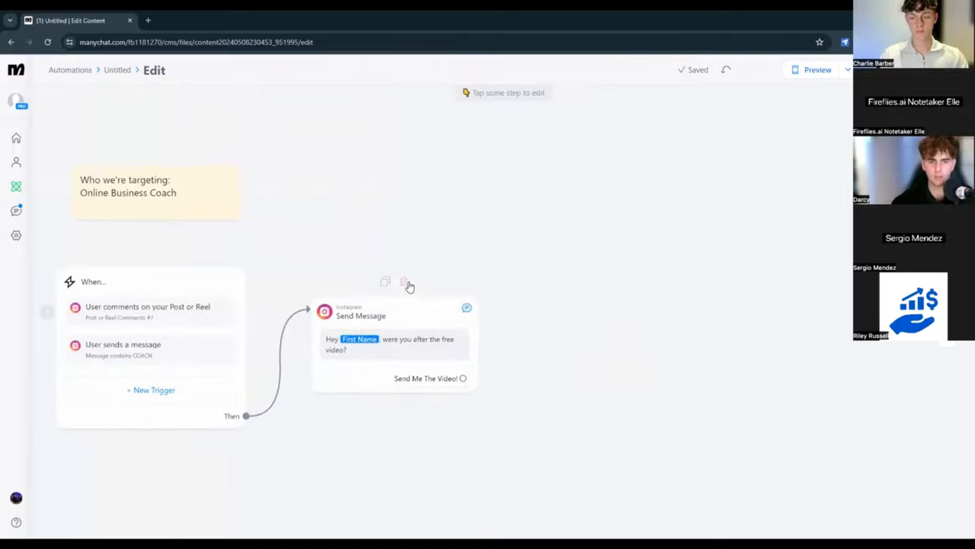
drag(567, 291, 521, 279)
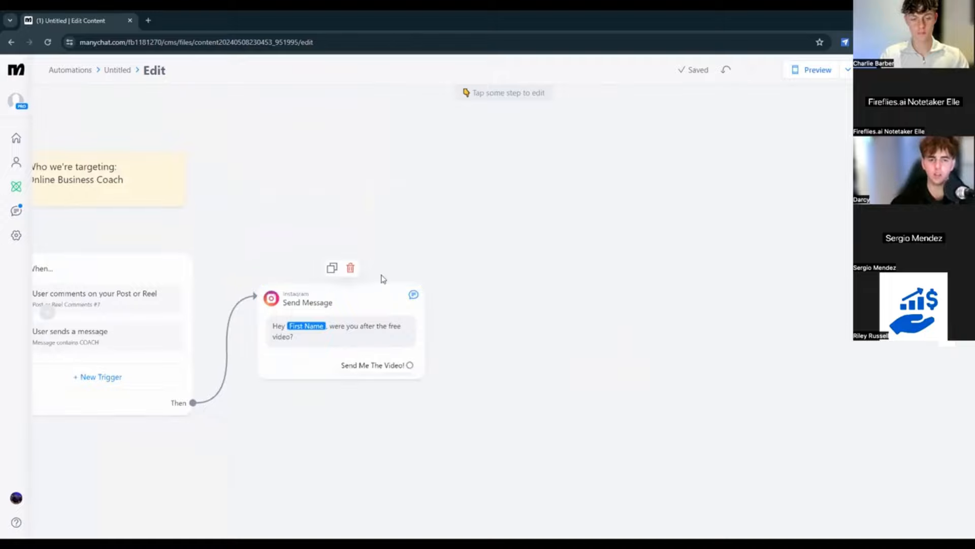
drag(343, 287, 294, 294)
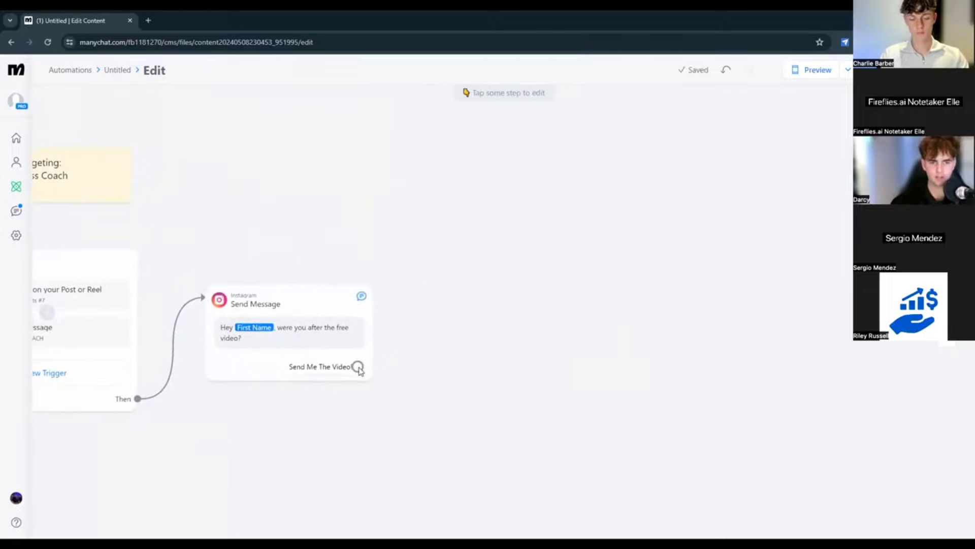
drag(357, 366, 447, 271)
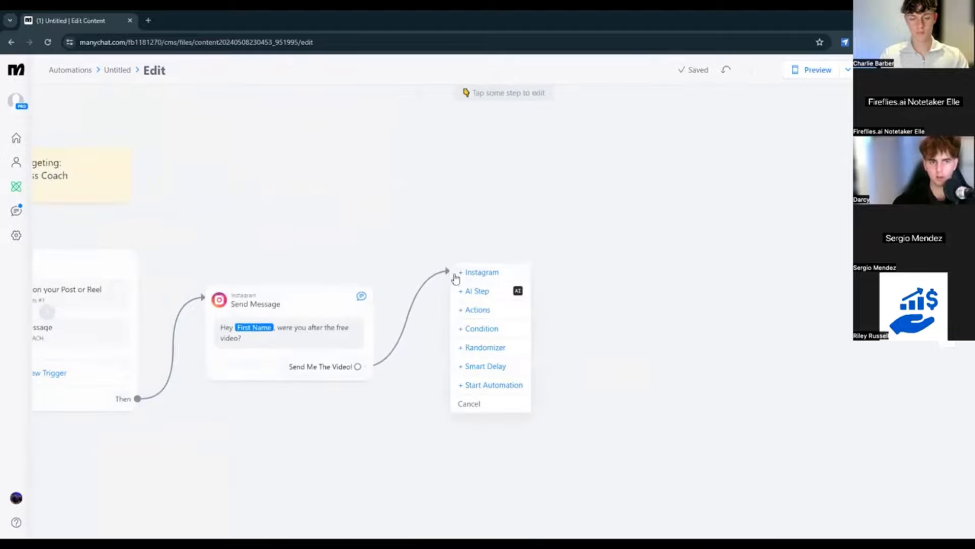
click(491, 274)
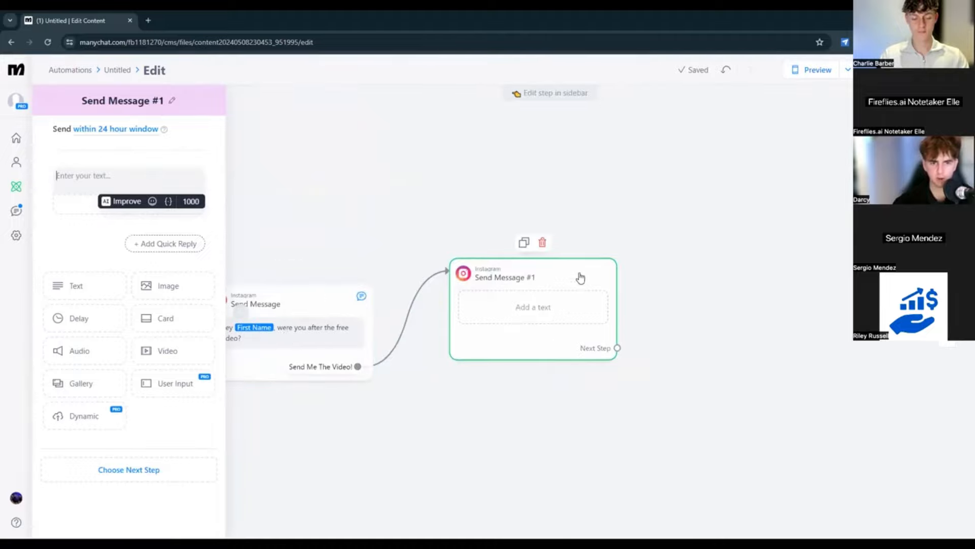
- Add a 3-second delay to the new message block and place it above the empty text
click(129, 186)
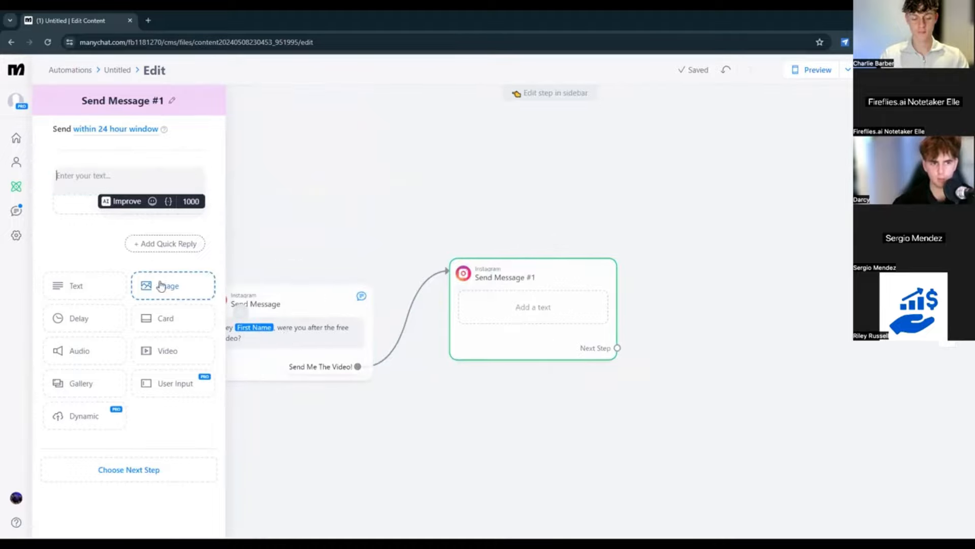
click(80, 319)
drag(158, 250, 153, 179)
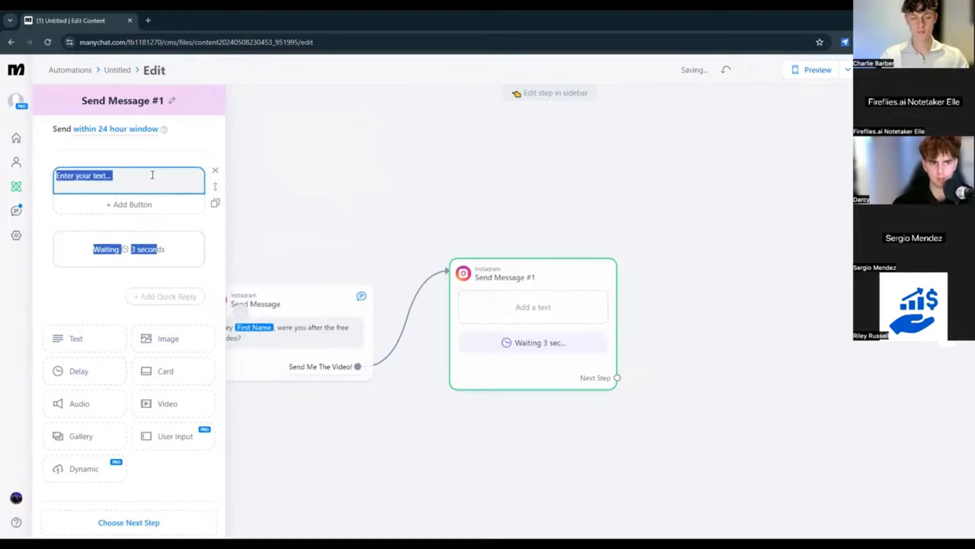
click(182, 277)
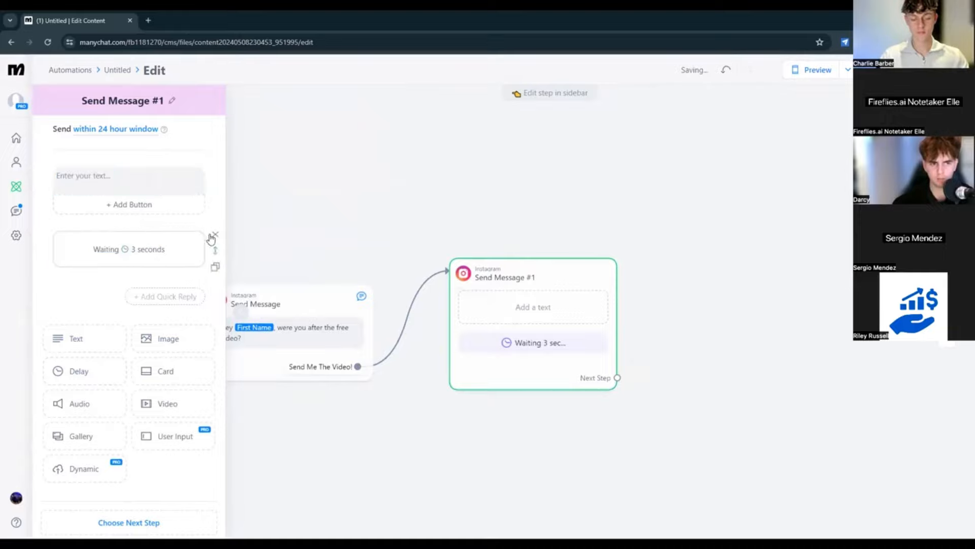
click(214, 250)
- Write "Amazing, Sending that through now" as the text below the delay
click(79, 233)
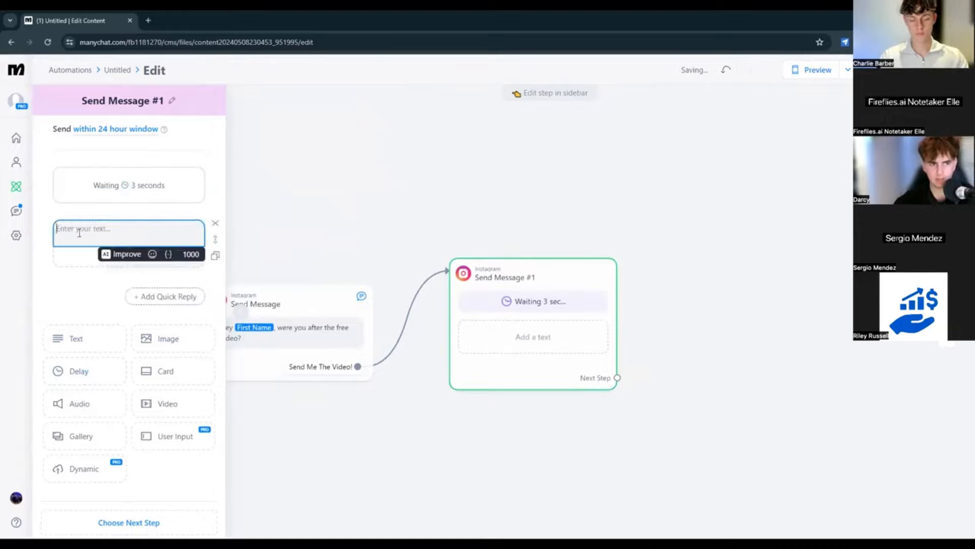
text(Amazi)
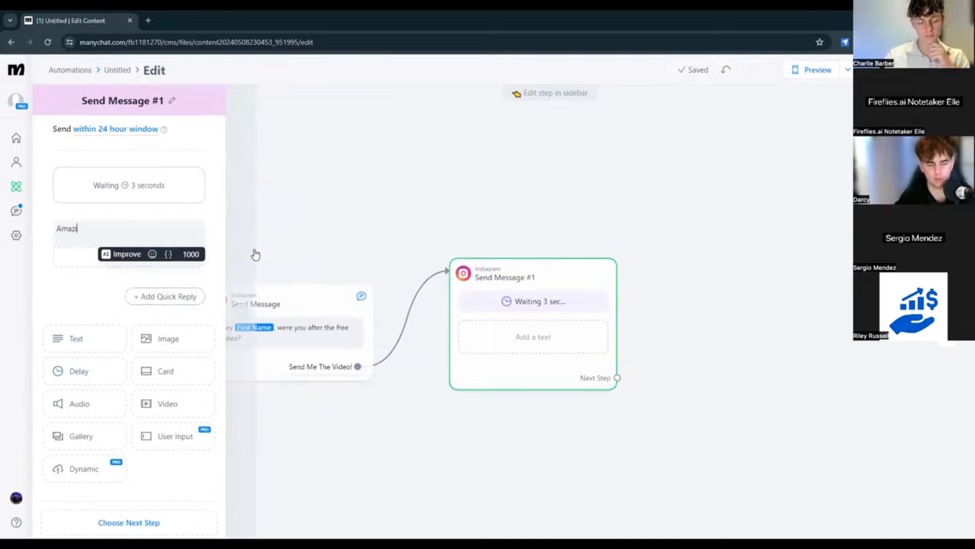
text(ng, S)
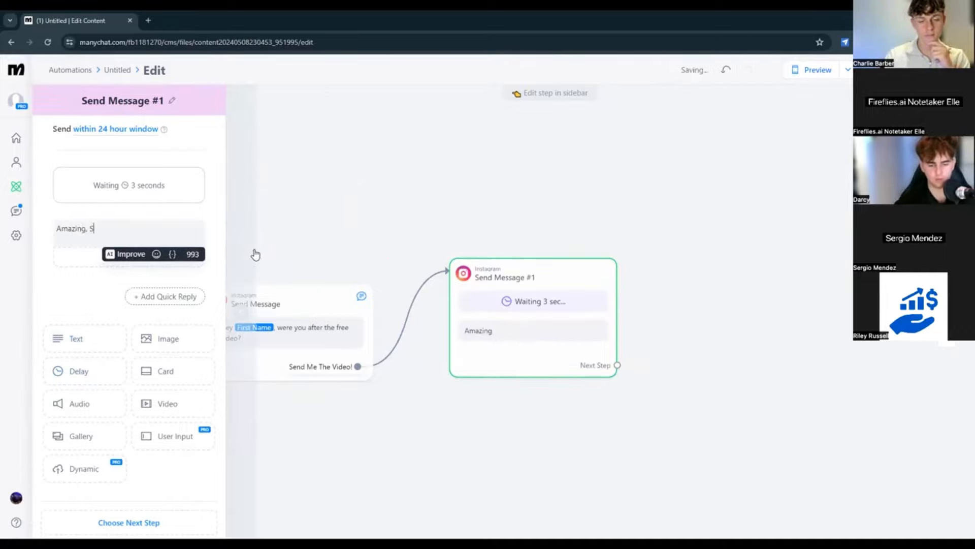
text(ending that thro)
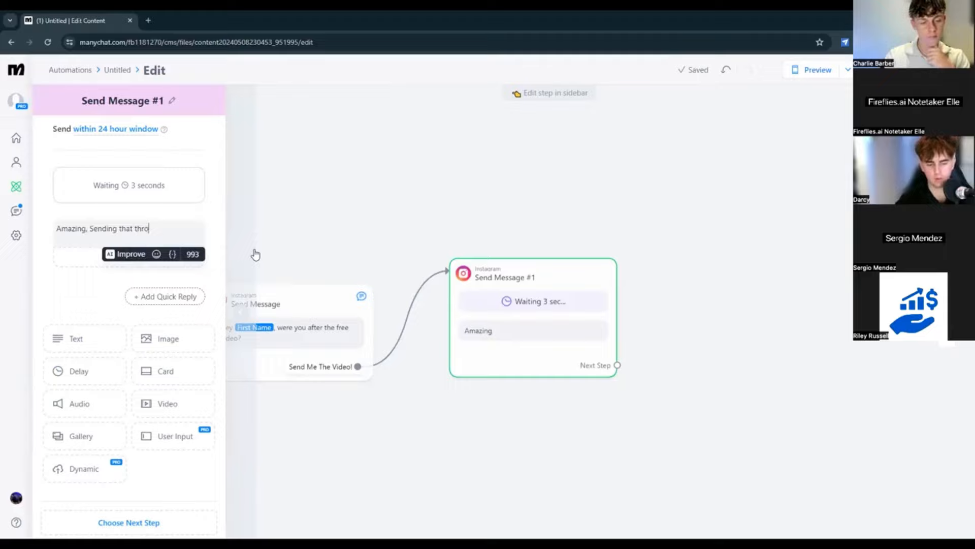
text(ugh now)
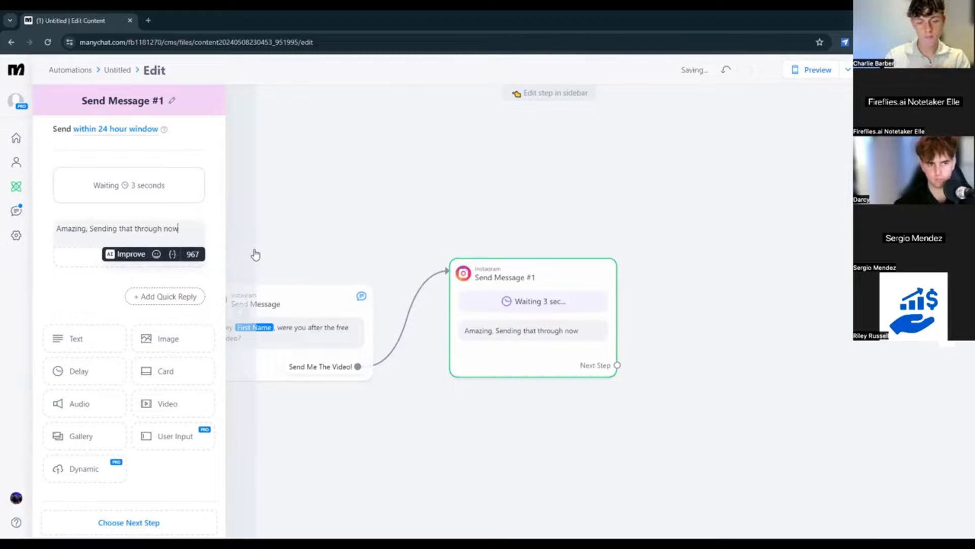
- Duplicate the 3-second delay and move the copy below the "Amazing, Sending that through now" text
click(72, 296)
click(187, 189)
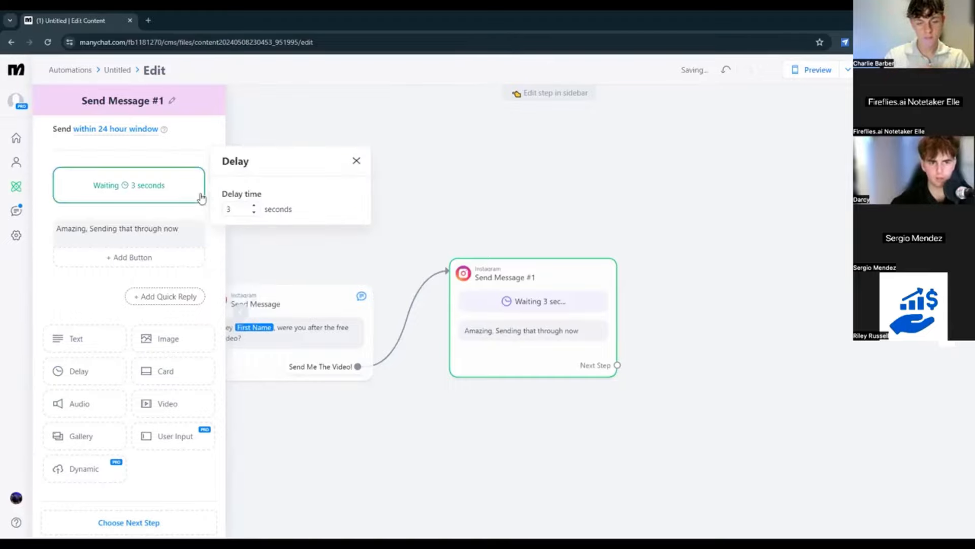
click(201, 213)
click(215, 205)
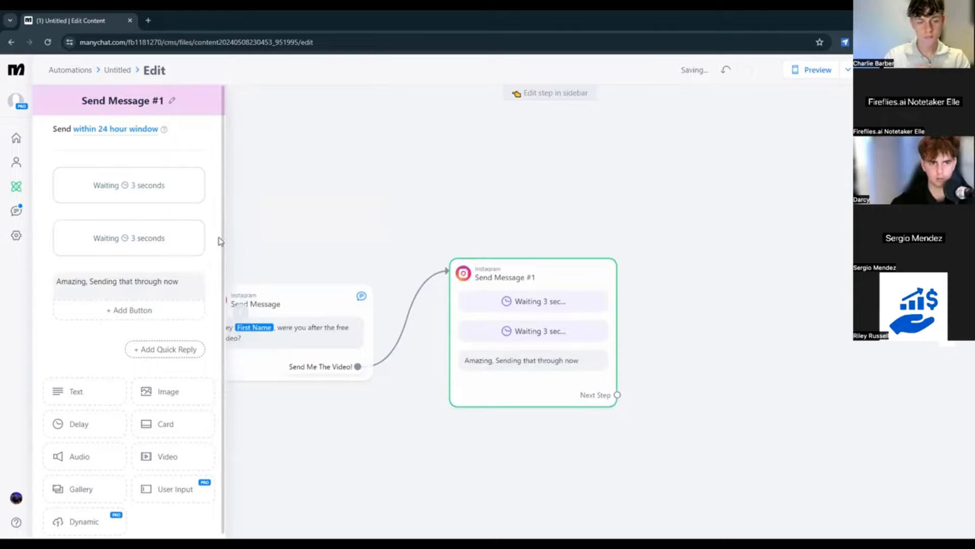
drag(215, 251, 100, 352)
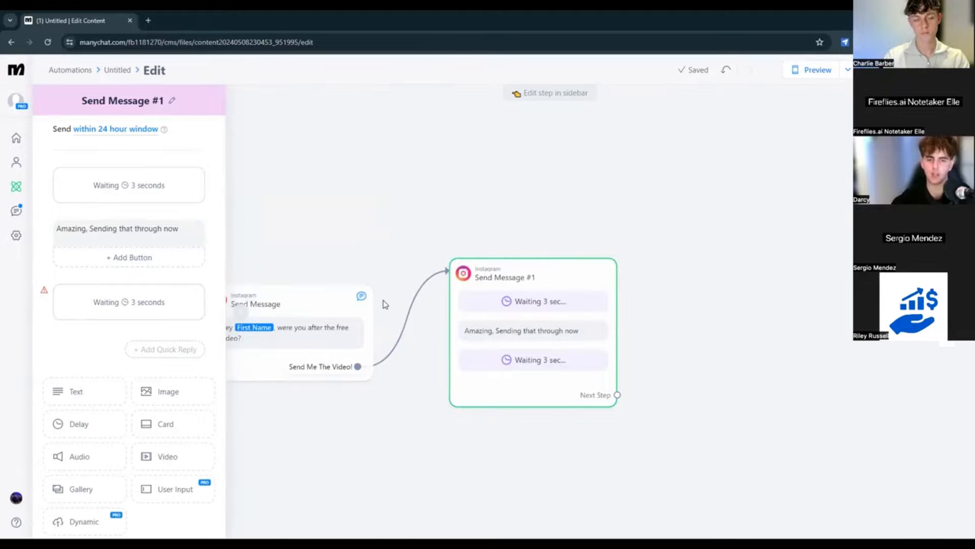
scroll(131, 377, down, 1)
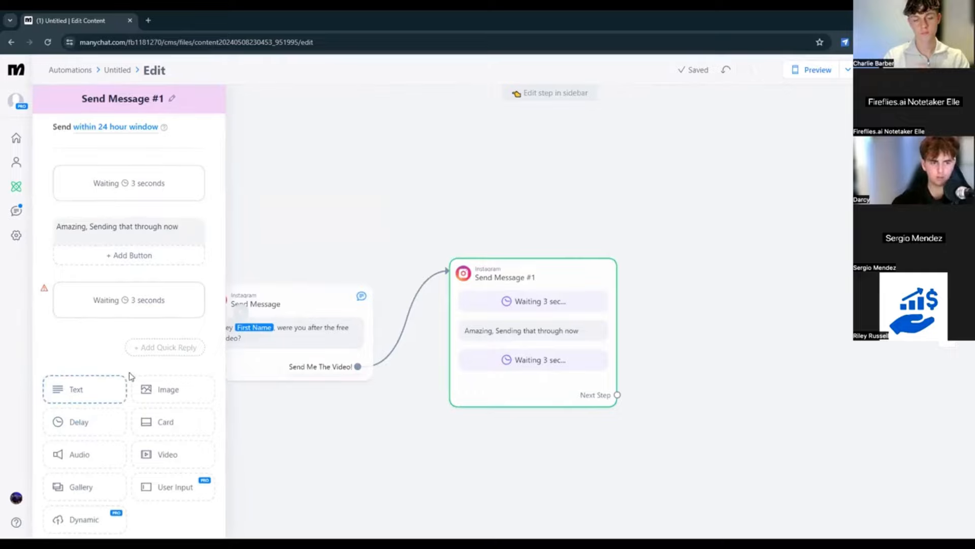
scroll(135, 371, down, 1)
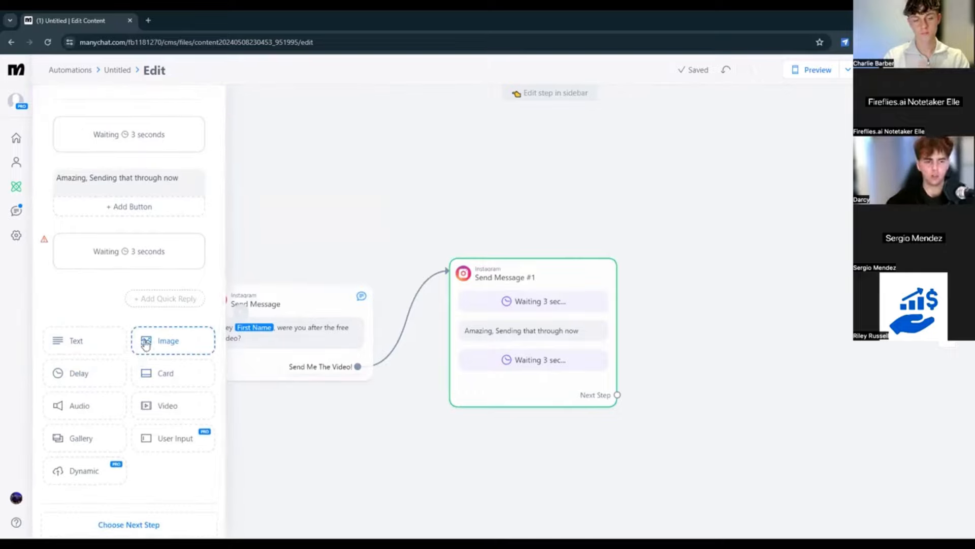
scroll(106, 346, up, 1)
scroll(100, 356, down, 1)
click(76, 180)
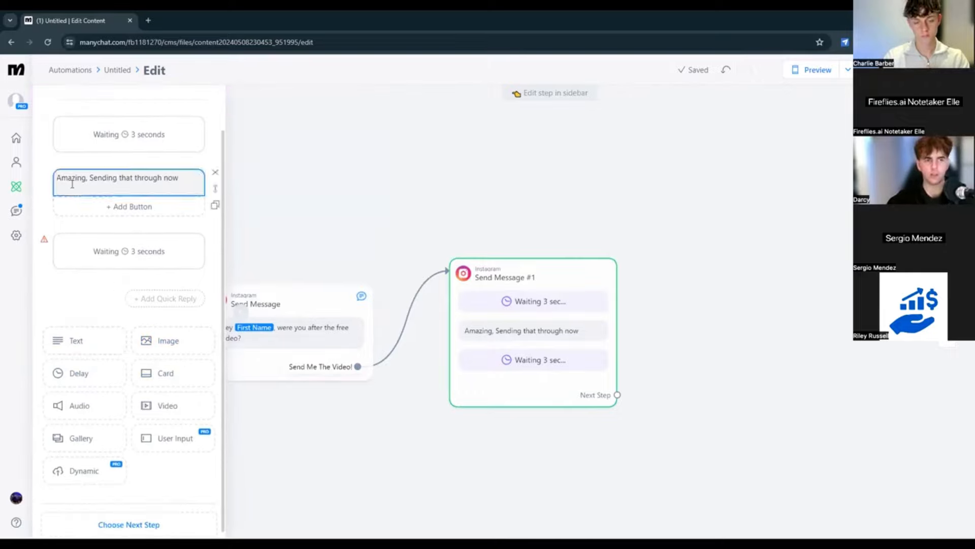
drag(61, 177, 206, 175)
click(122, 276)
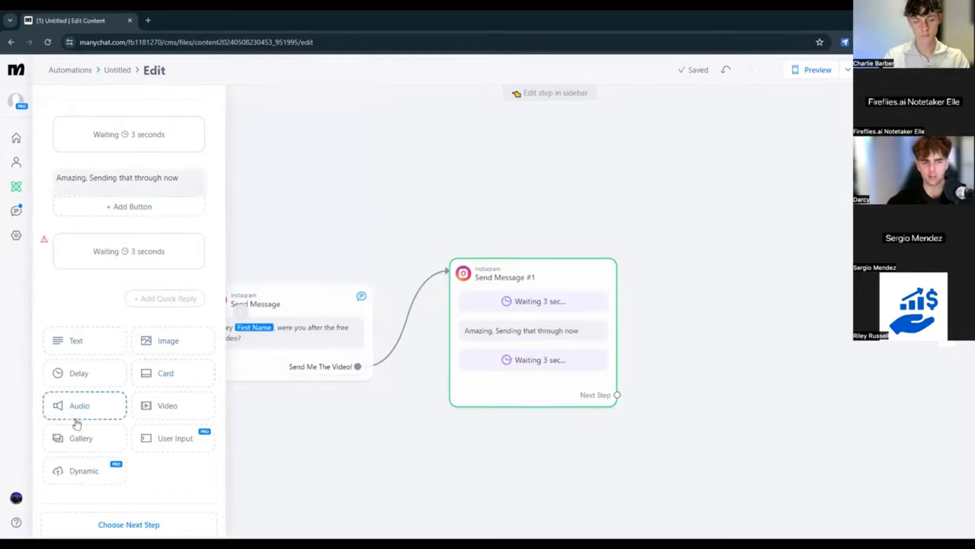
click(96, 350)
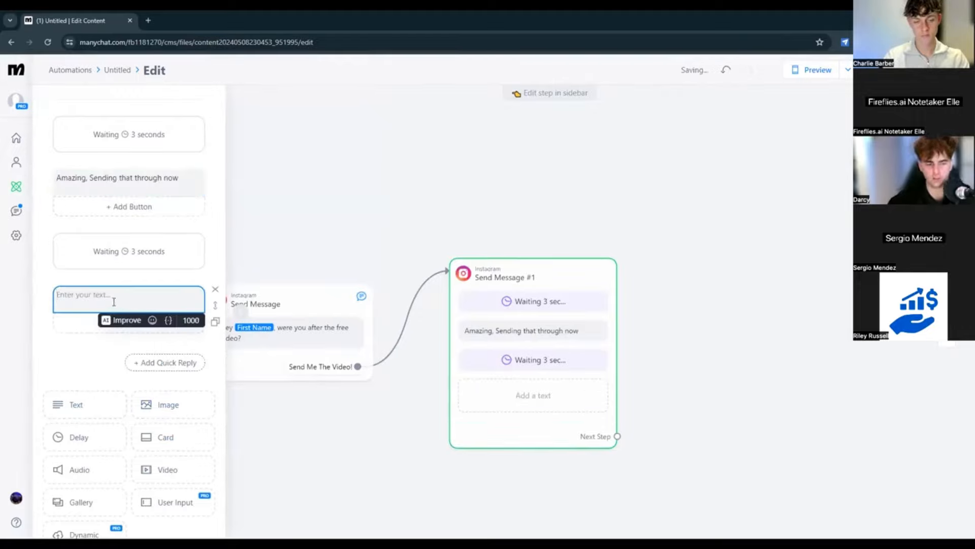
text(www.video)
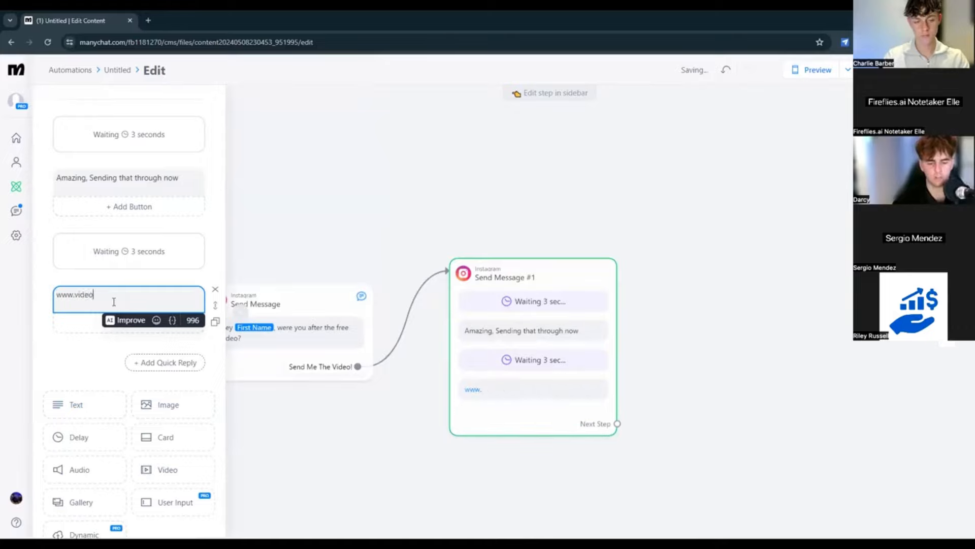
text(.com)
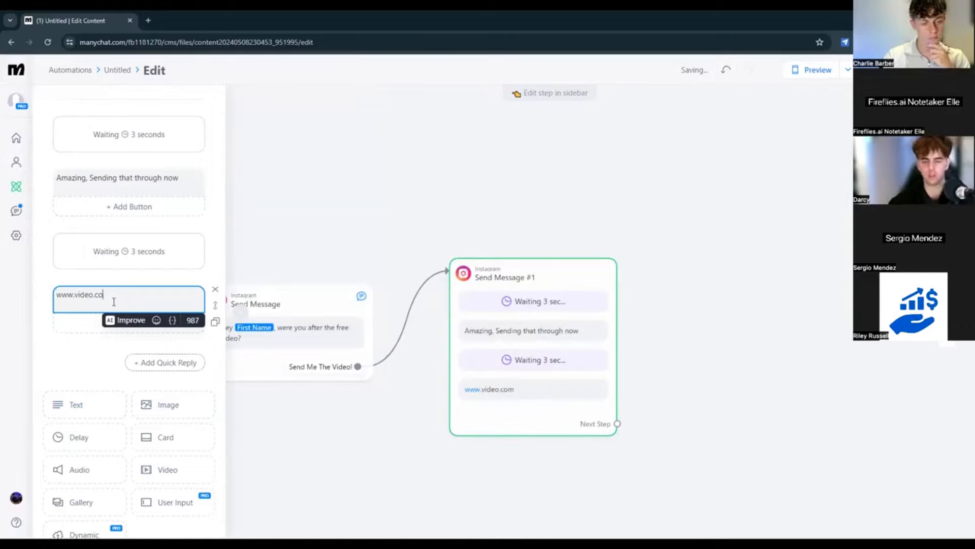
key(ctrl+a)
key(BackSpace)
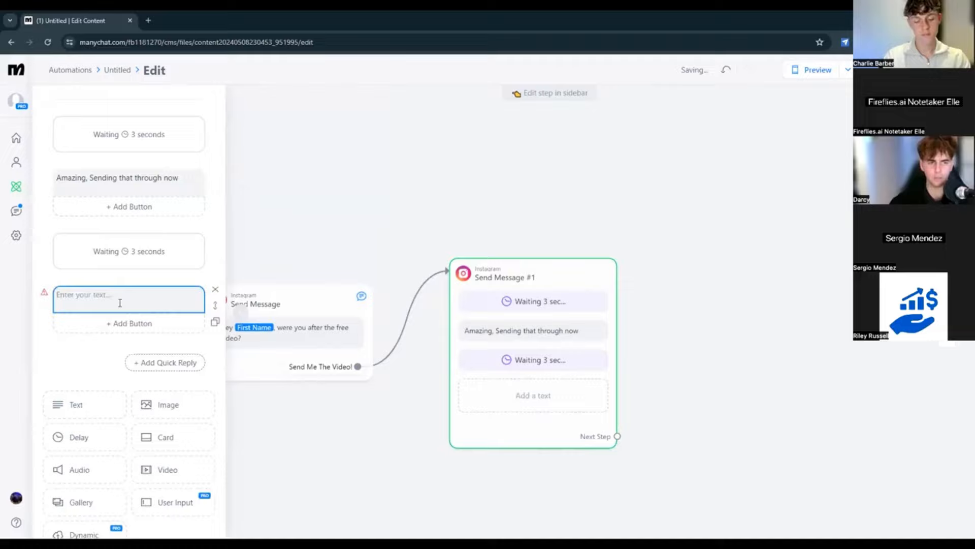
click(215, 289)
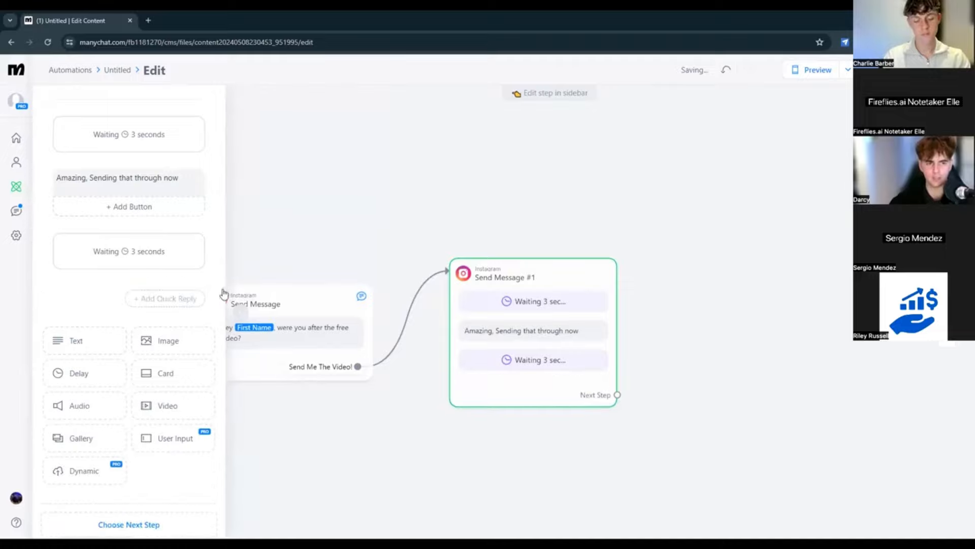
- Add a card below the second delay and title it "How To Scale Your Business To $x/month"
click(165, 376)
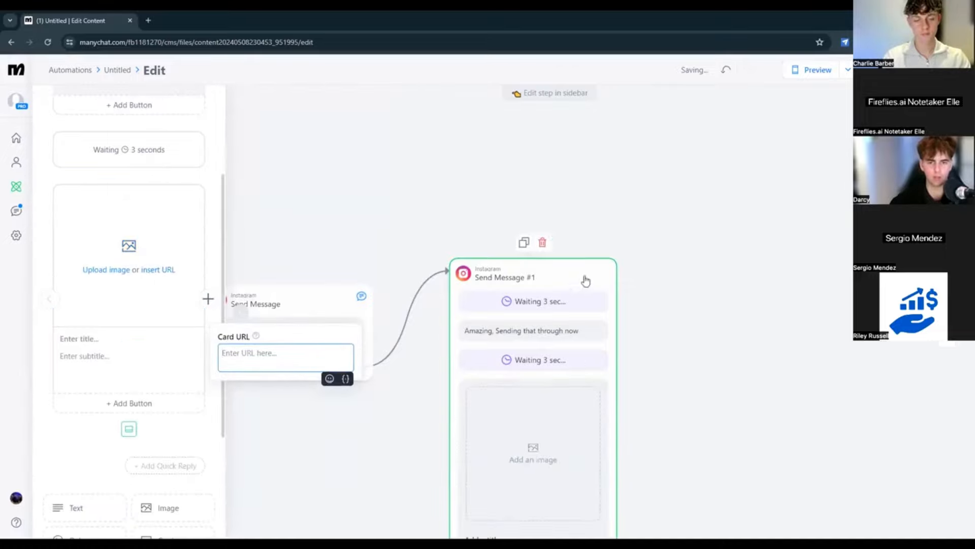
drag(586, 281, 581, 203)
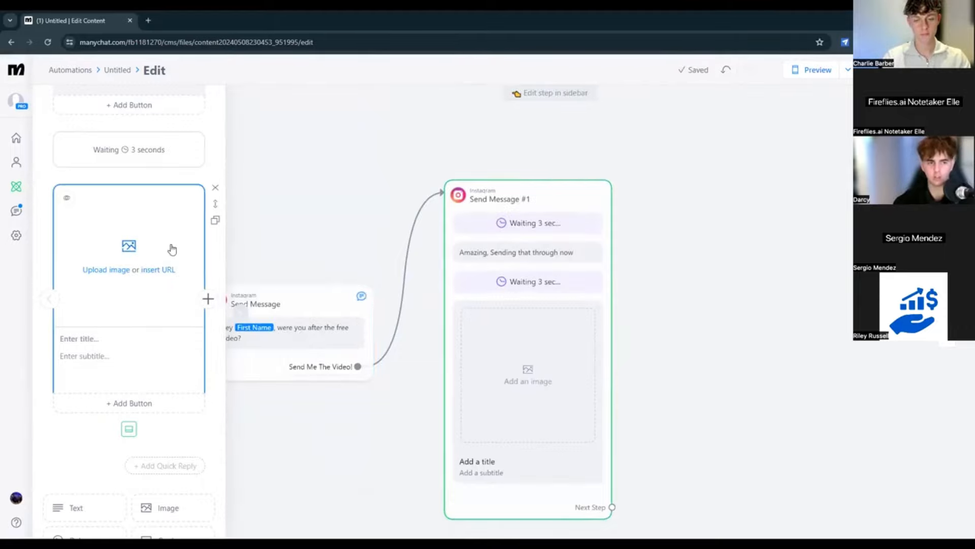
click(86, 338)
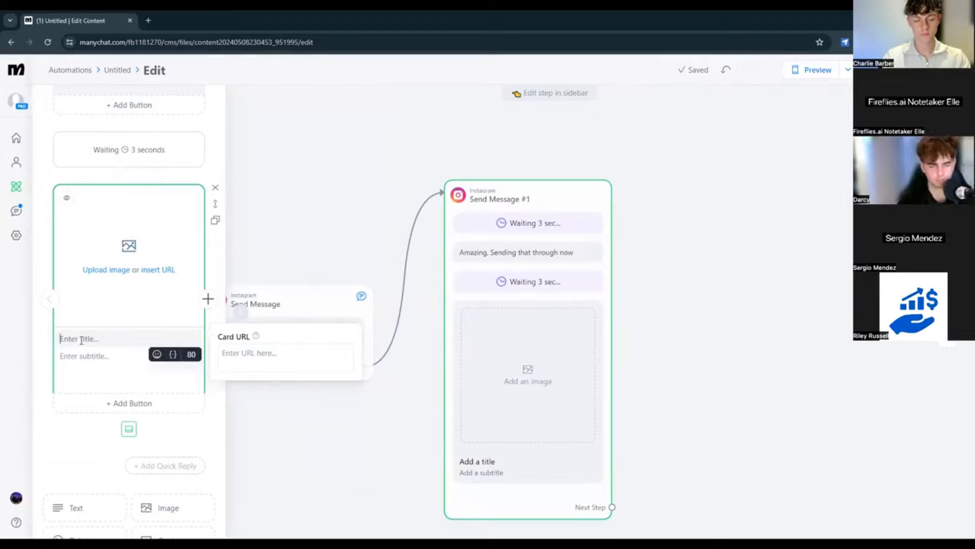
text(H)
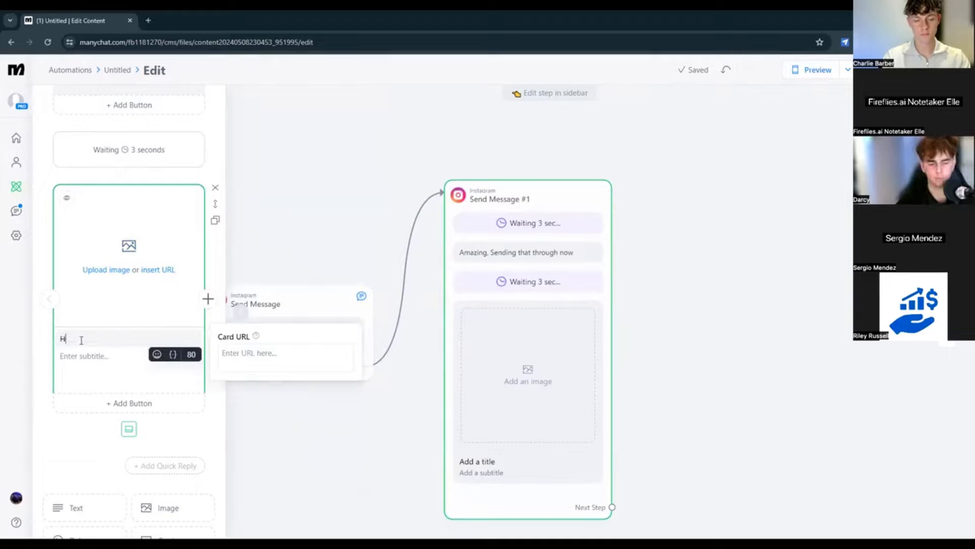
text(ow To Sc)
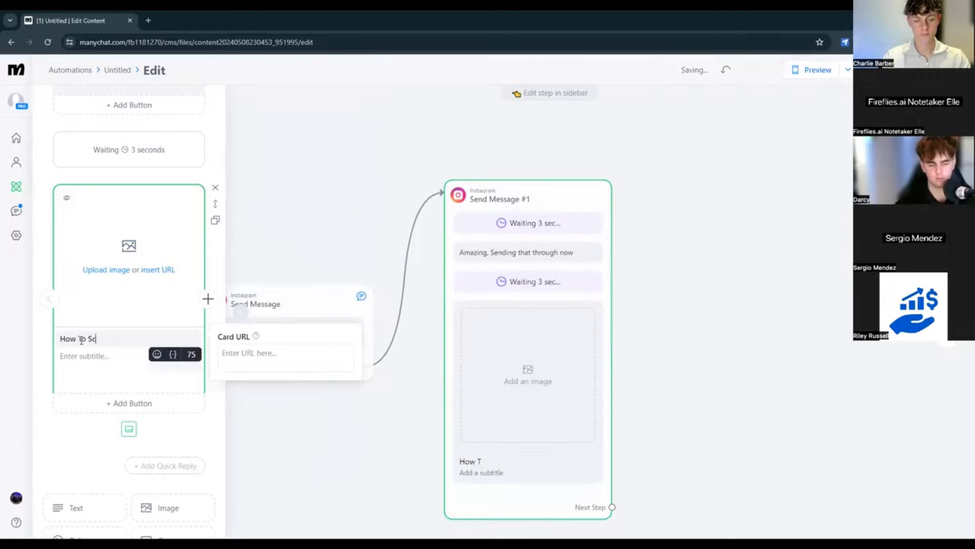
text(ale Your Business)
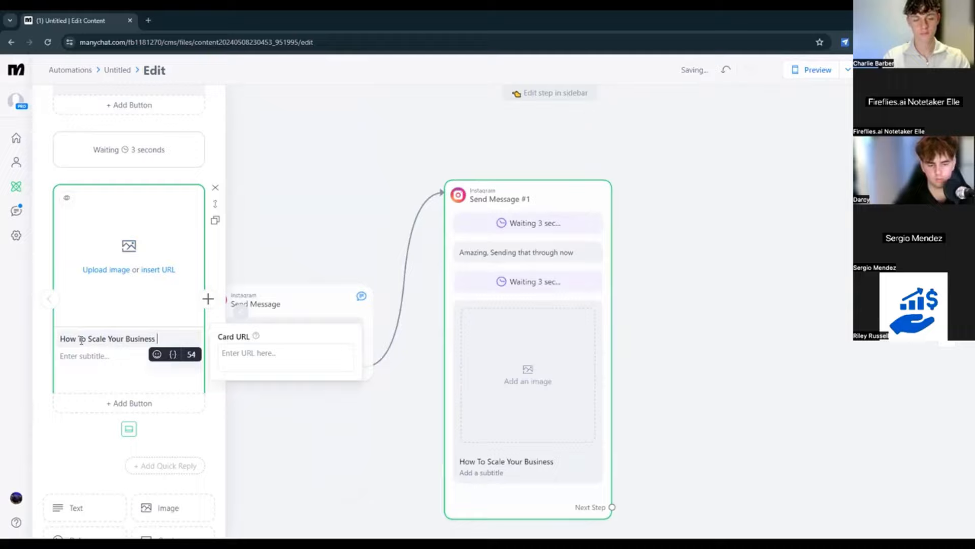
text( To x/month)
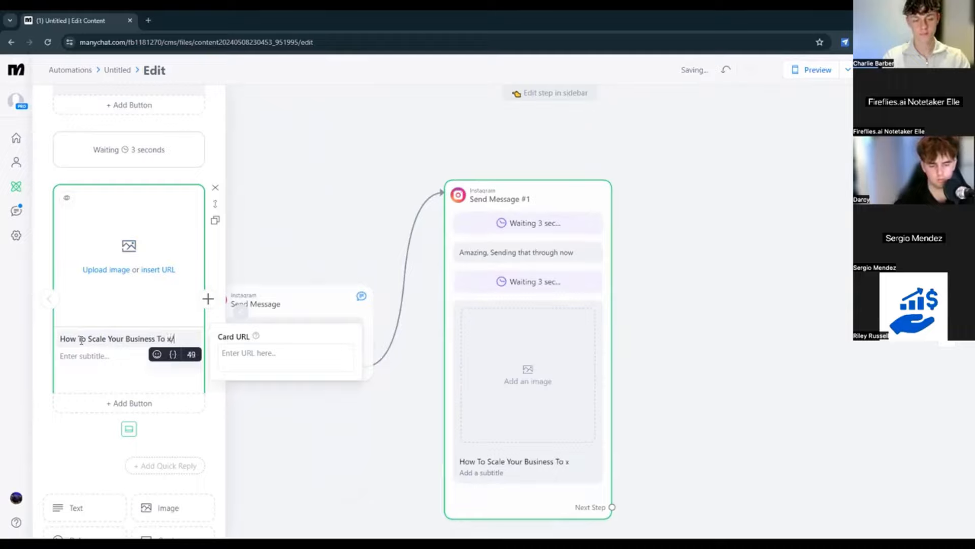
click(167, 338)
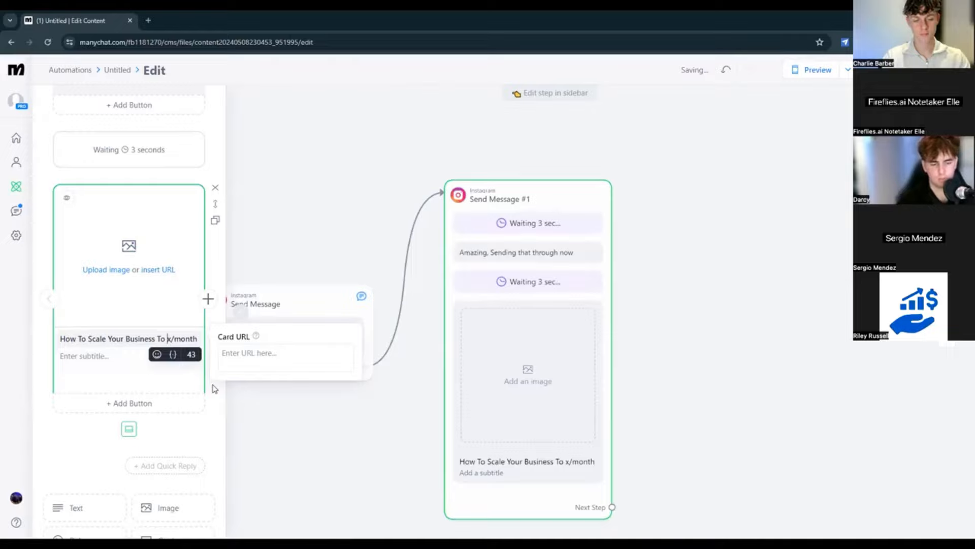
text($)
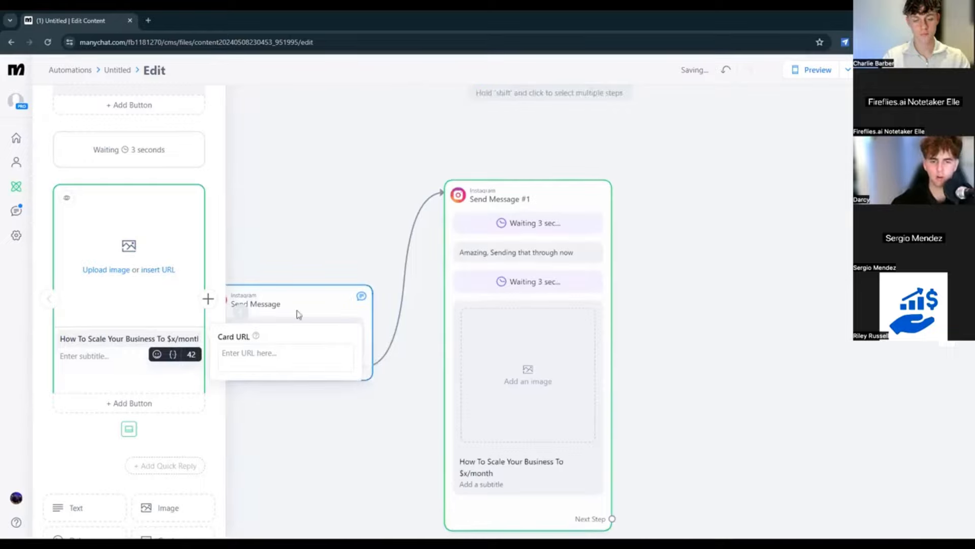
- Set the card's subtitle to "Link expires in (23) hours"
click(162, 362)
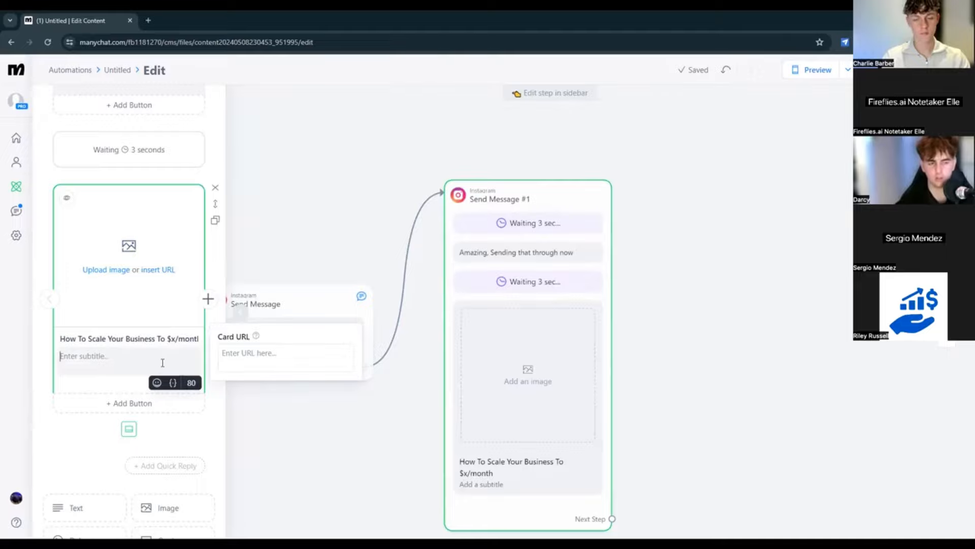
text(L)
key(BackSpace)
text(L)
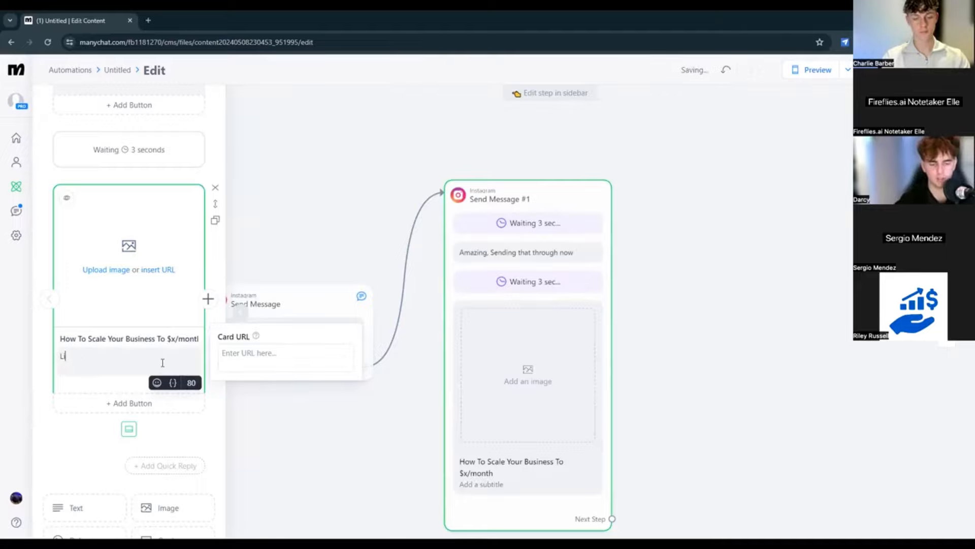
text(ink expires )
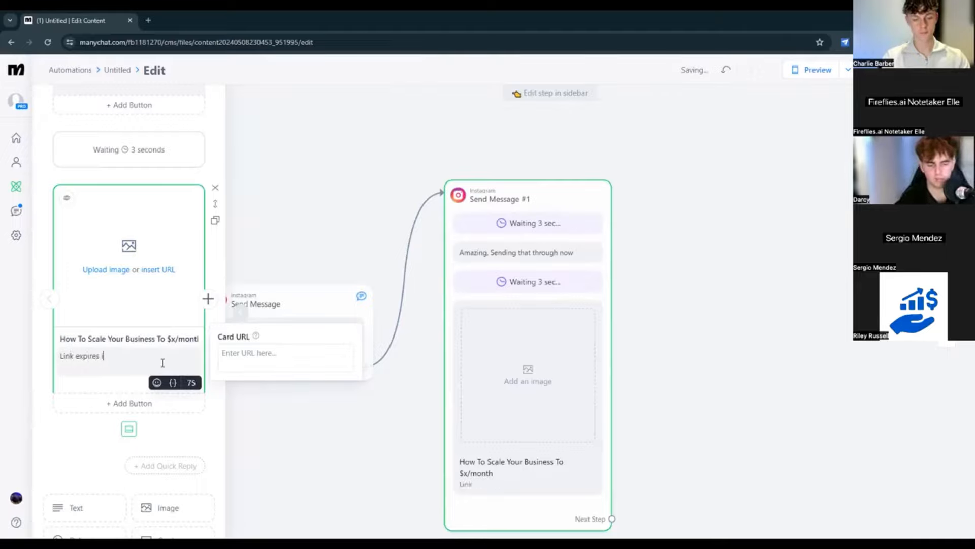
text(in )
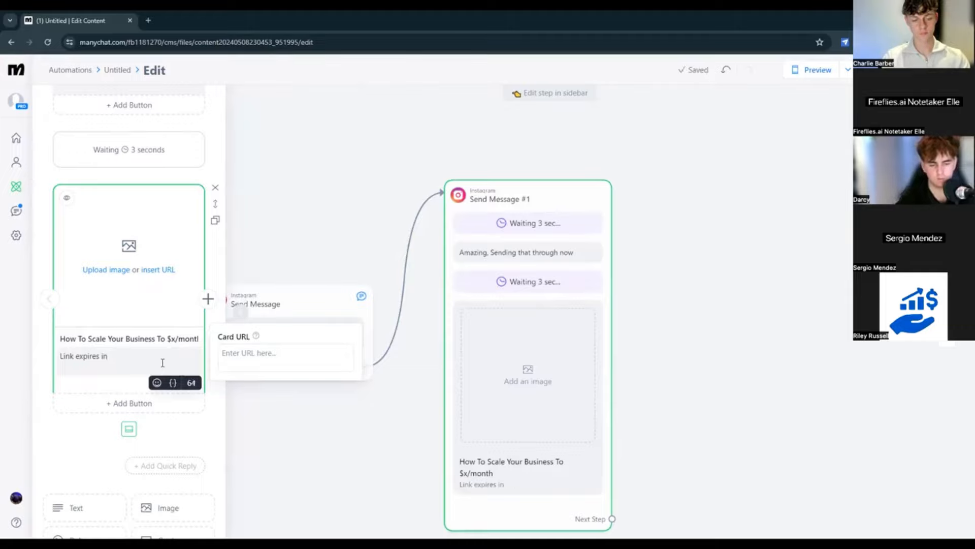
text((23) hours)
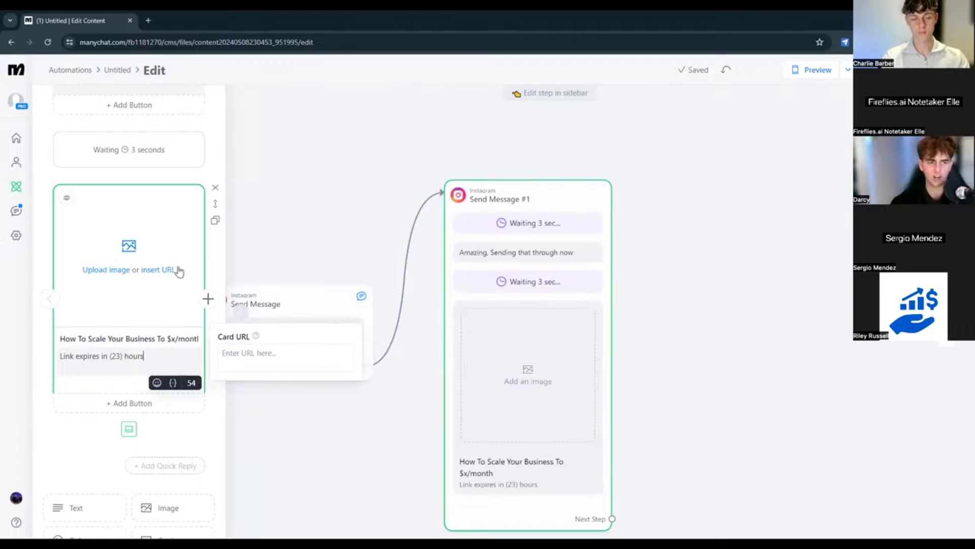
click(70, 436)
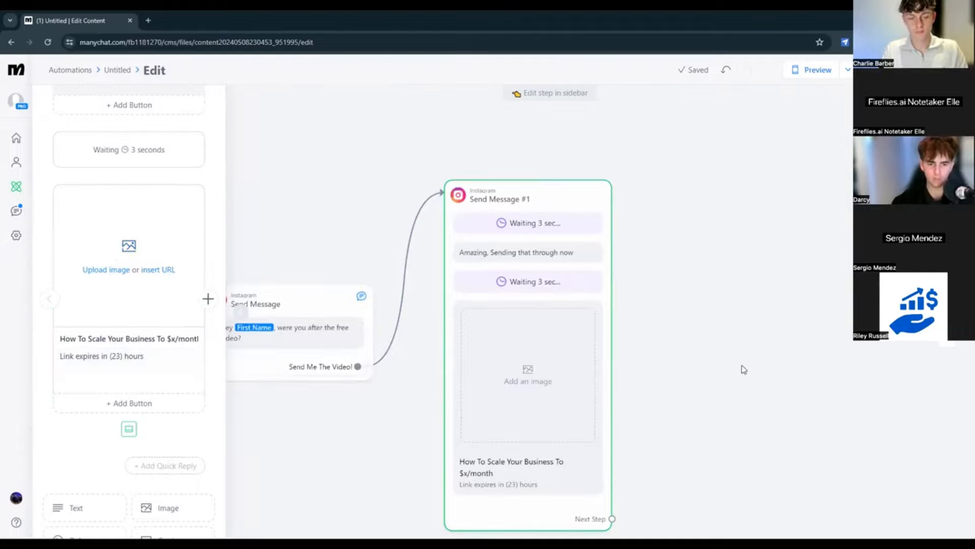
click(725, 375)
- Add a button titled "Watch Video" to the card in Send Message #1
right_click(675, 335)
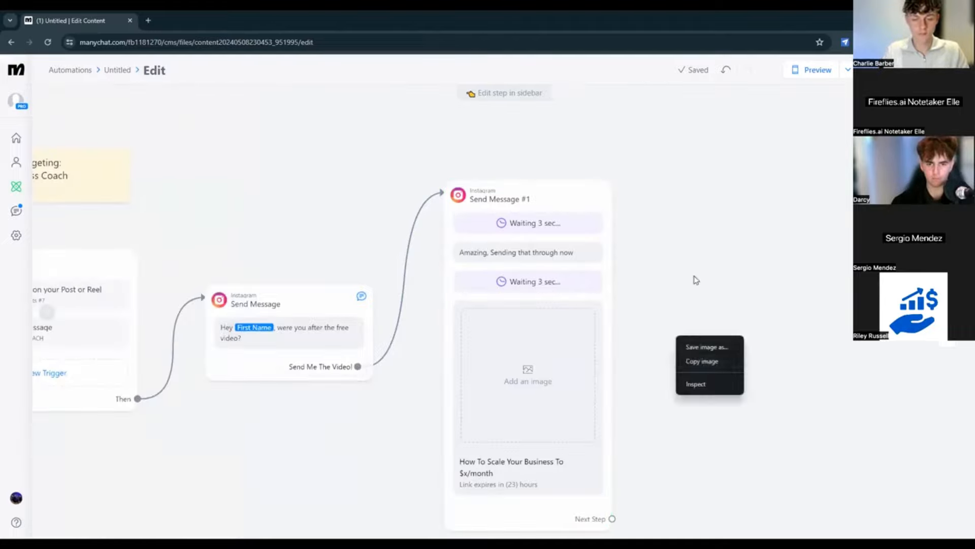
drag(619, 305, 497, 207)
click(433, 421)
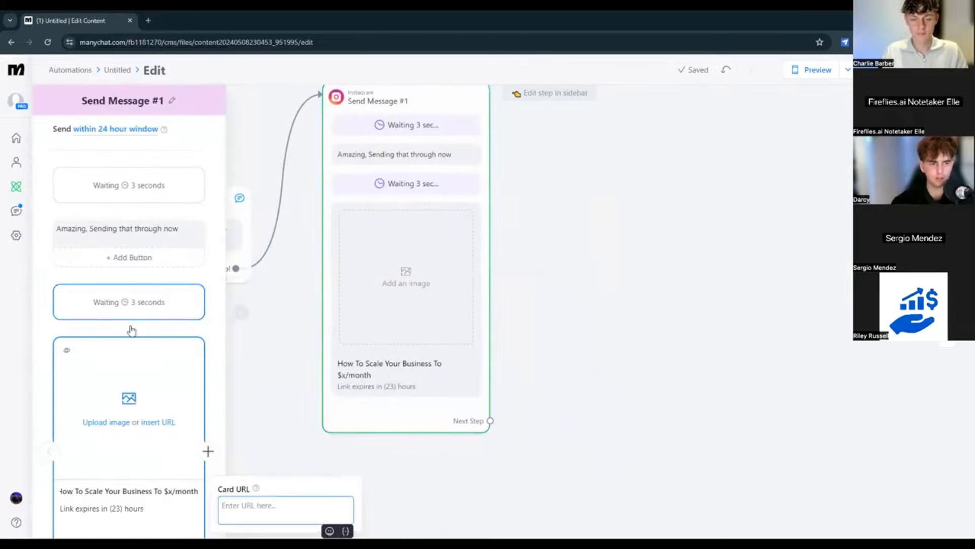
scroll(131, 356, down, 3)
click(131, 408)
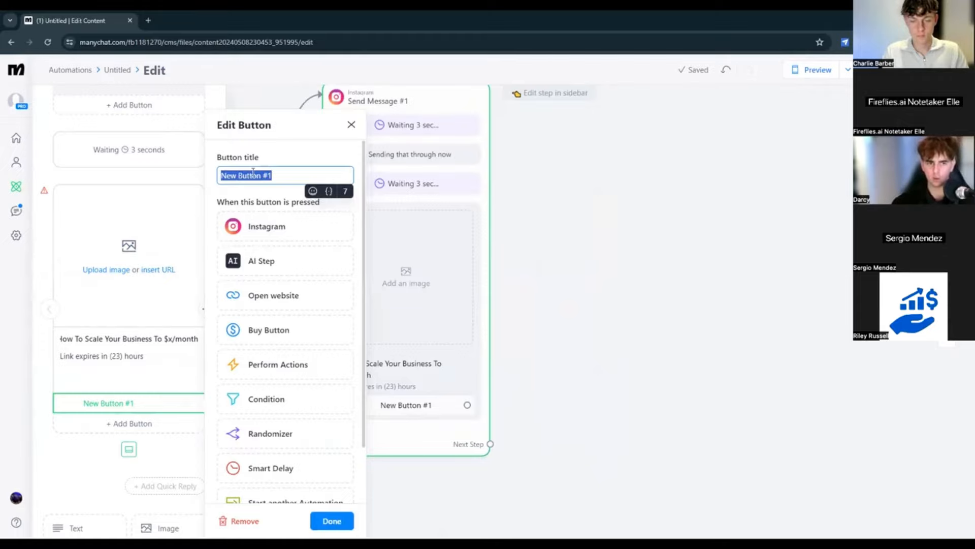
text(Watch Video)
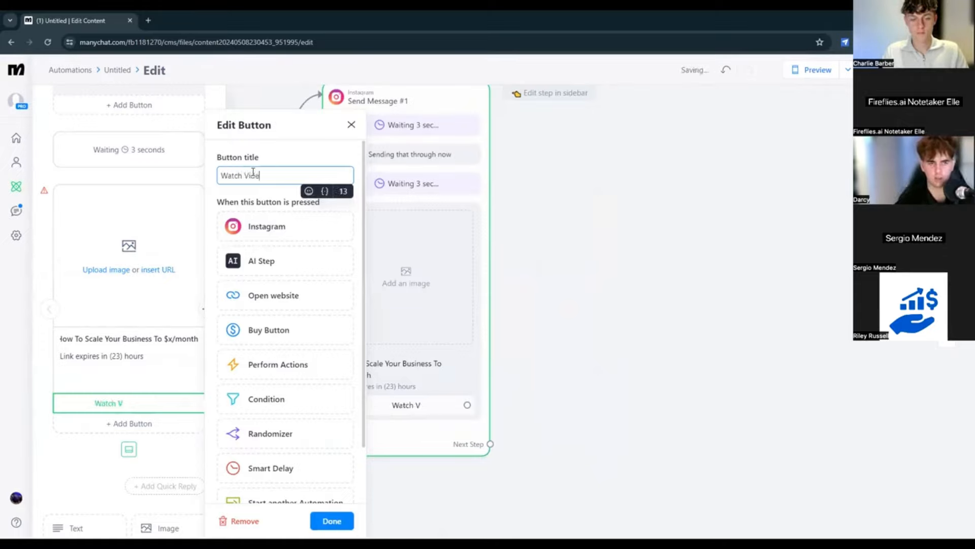
click(332, 520)
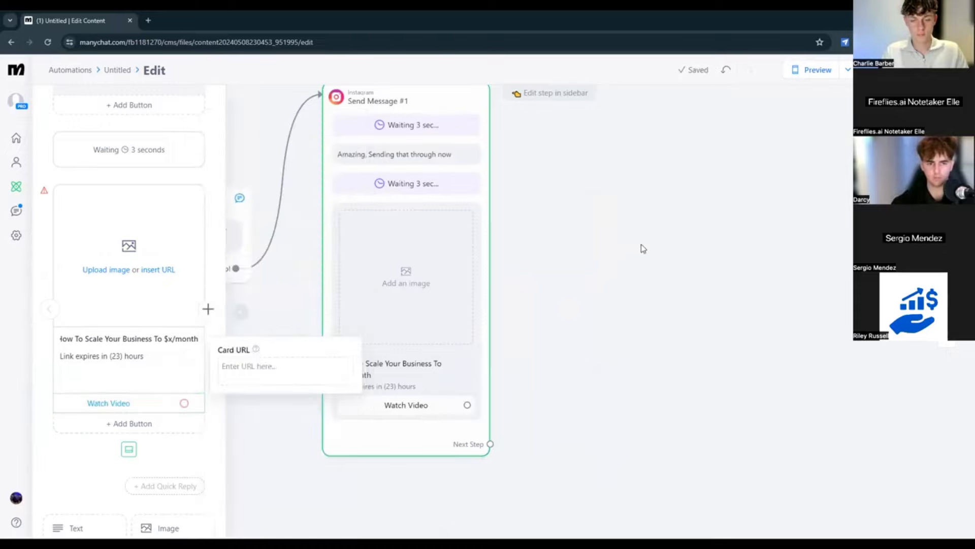
click(605, 271)
- Review the automation flow from the triggers through the opening message to the video card message
scroll(512, 233, left, 10)
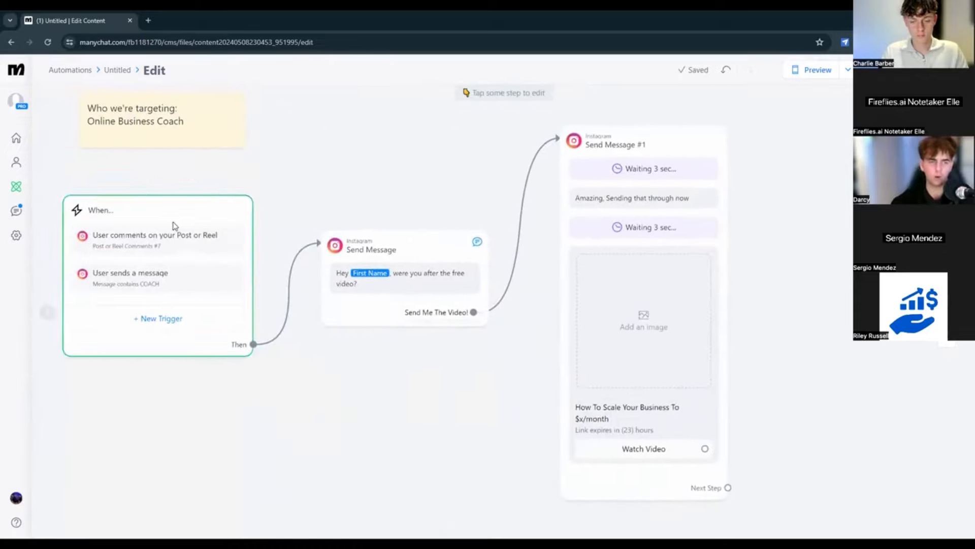
scroll(264, 400, right, 3)
click(281, 305)
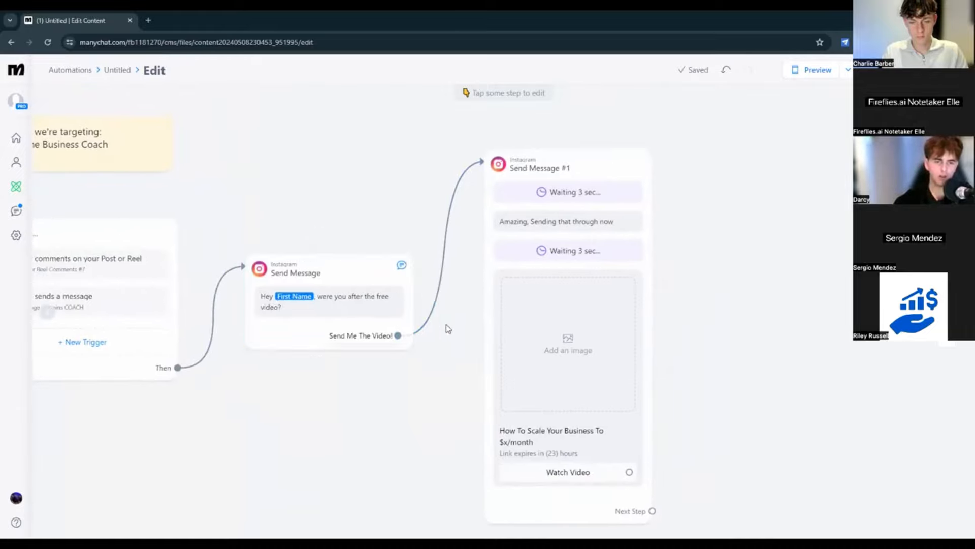
scroll(446, 325, right, 3)
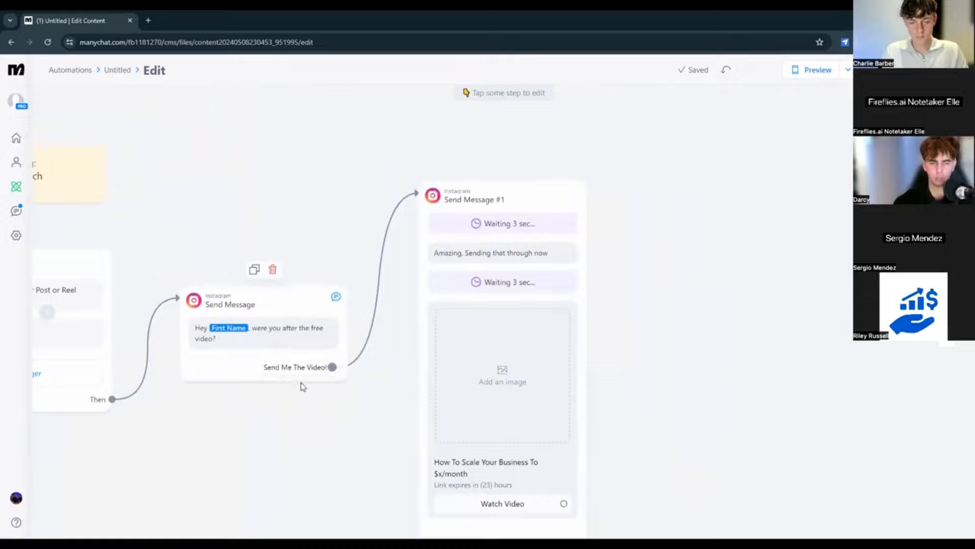
scroll(457, 226, down, 3)
scroll(458, 226, right, 3)
click(396, 194)
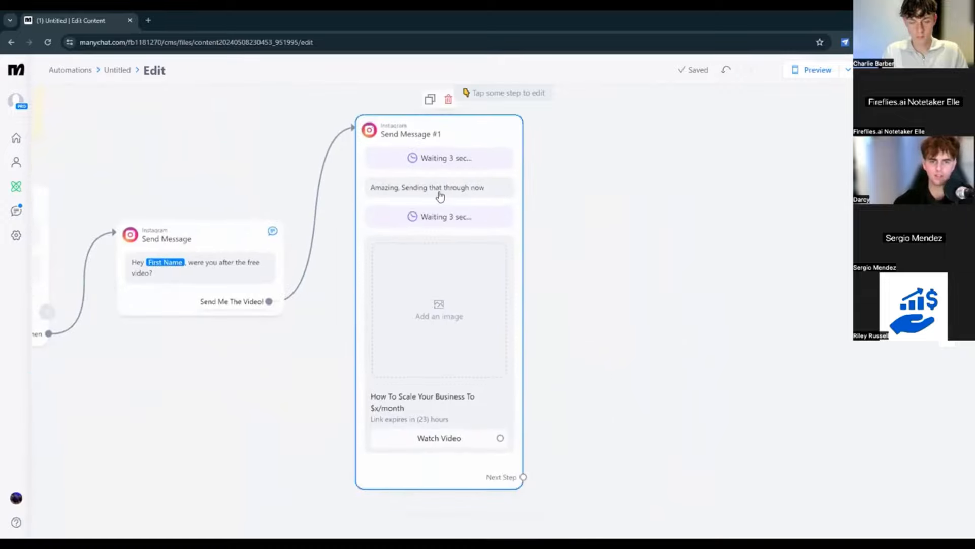
scroll(562, 273, down, 2)
scroll(561, 273, right, 2)
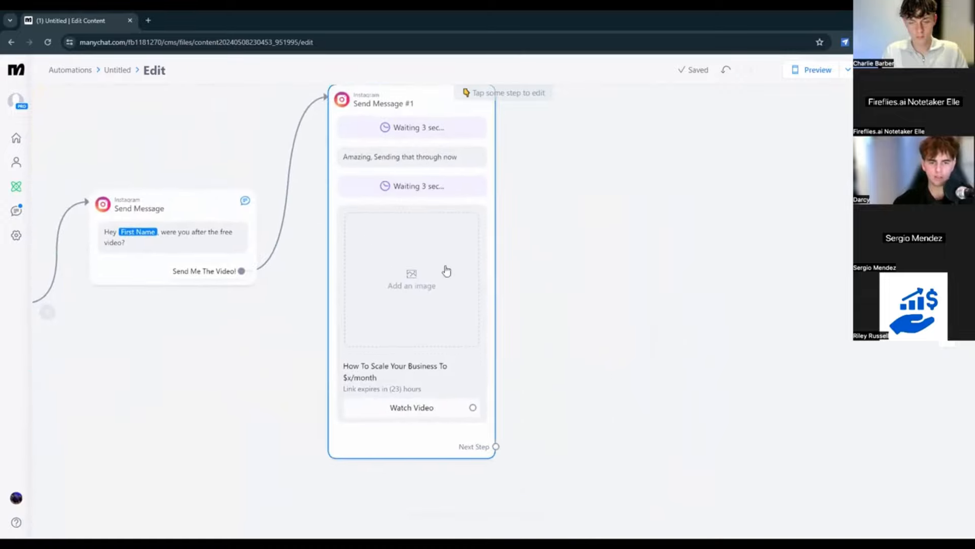
scroll(491, 304, down, 1)
scroll(491, 304, right, 2)
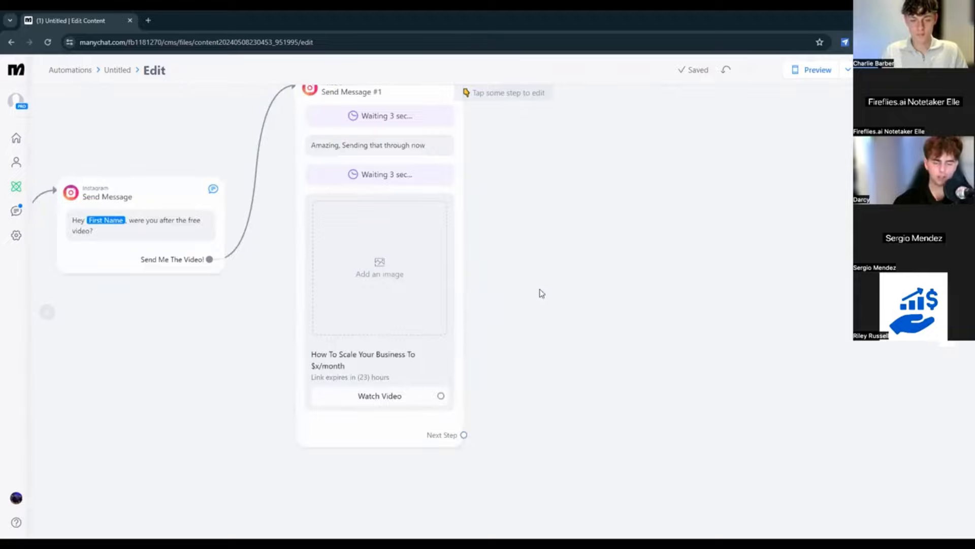
- Try connecting the card's Watch Video button to a new, empty Instagram message step
drag(538, 289, 426, 363)
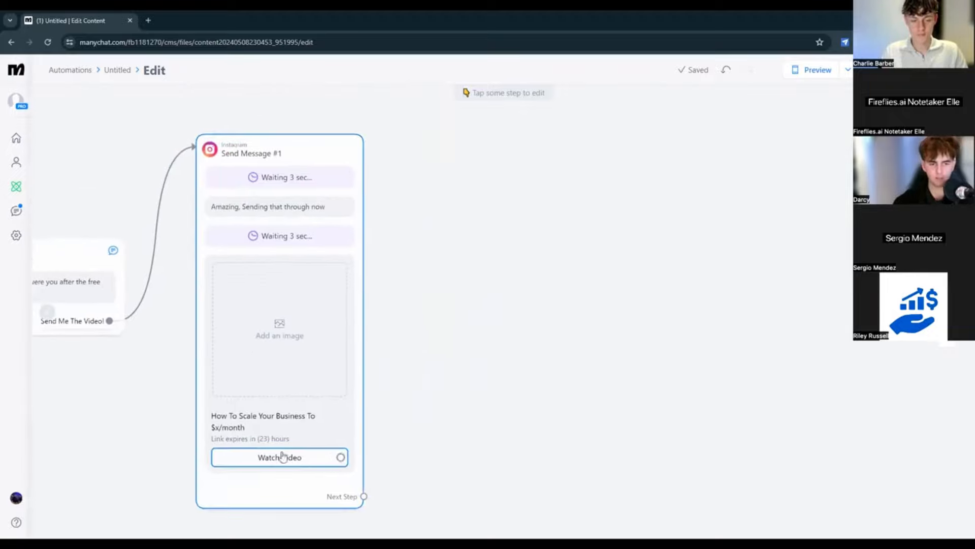
click(341, 458)
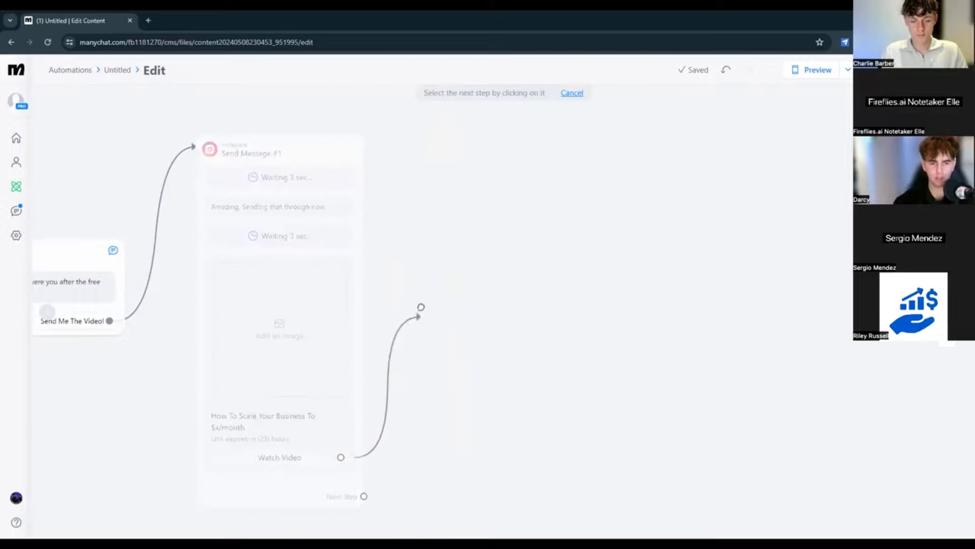
click(421, 221)
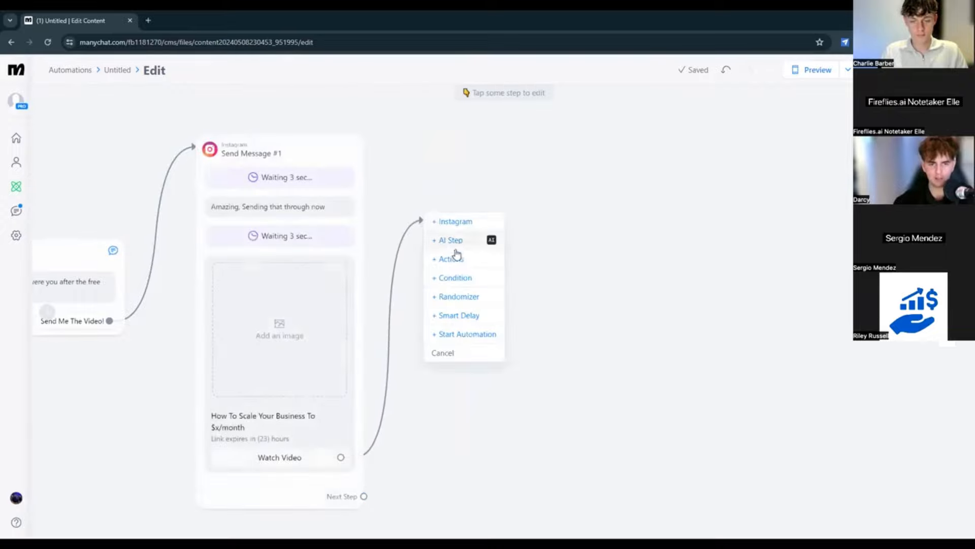
click(450, 222)
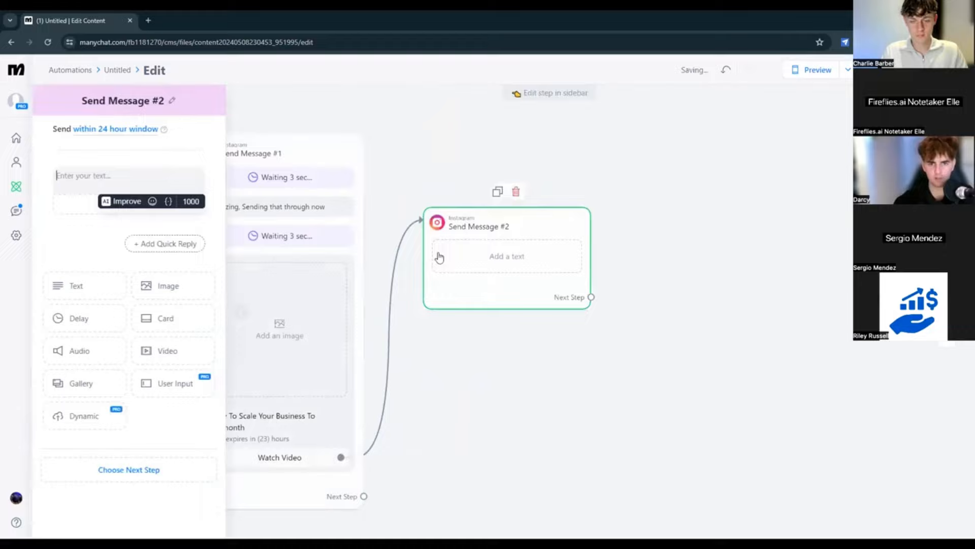
click(579, 320)
scroll(406, 432, down, 2)
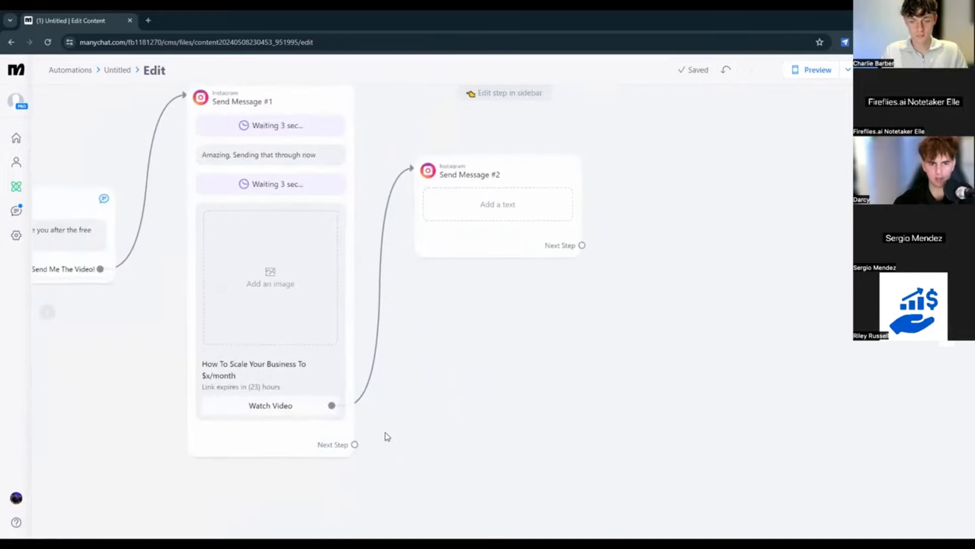
- Try branching Send Message #1's next step to an Actions step, and remove that Actions step again
drag(355, 445, 458, 360)
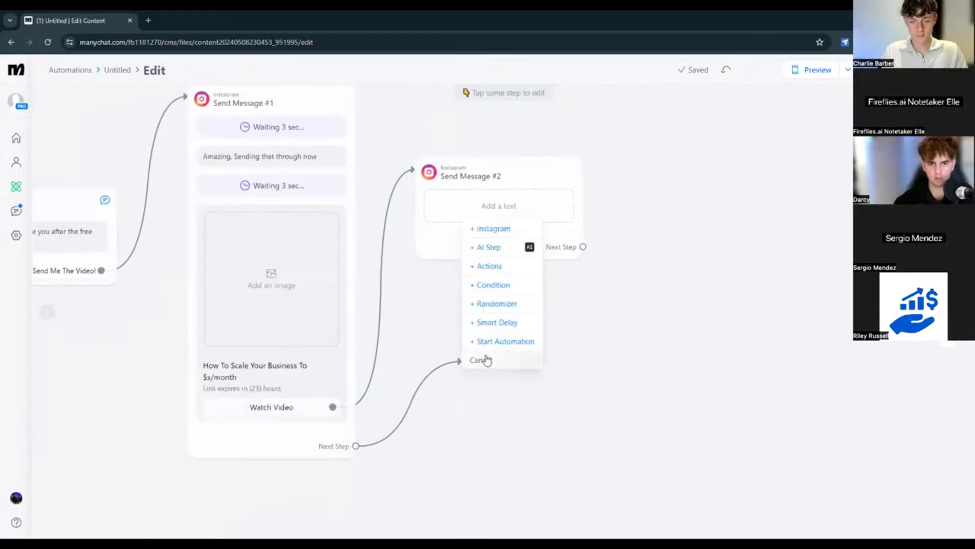
click(488, 267)
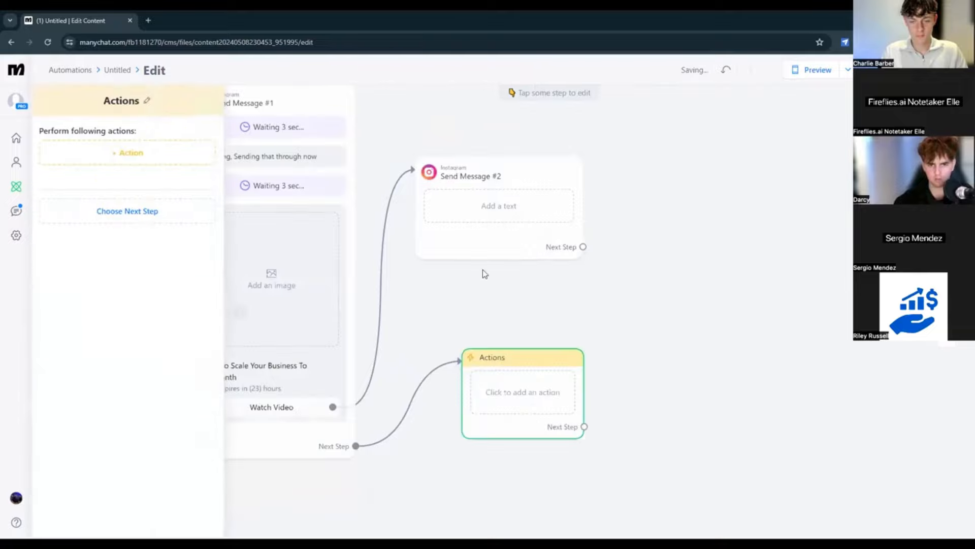
click(574, 304)
drag(518, 356, 510, 336)
click(525, 315)
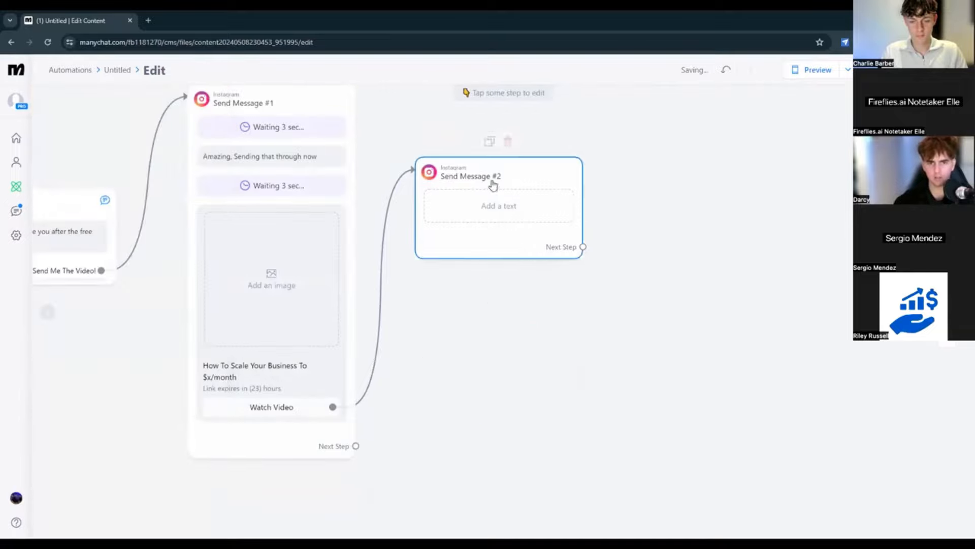
- Delete the empty Send Message #2 step linked to the Watch Video button
drag(492, 185, 503, 232)
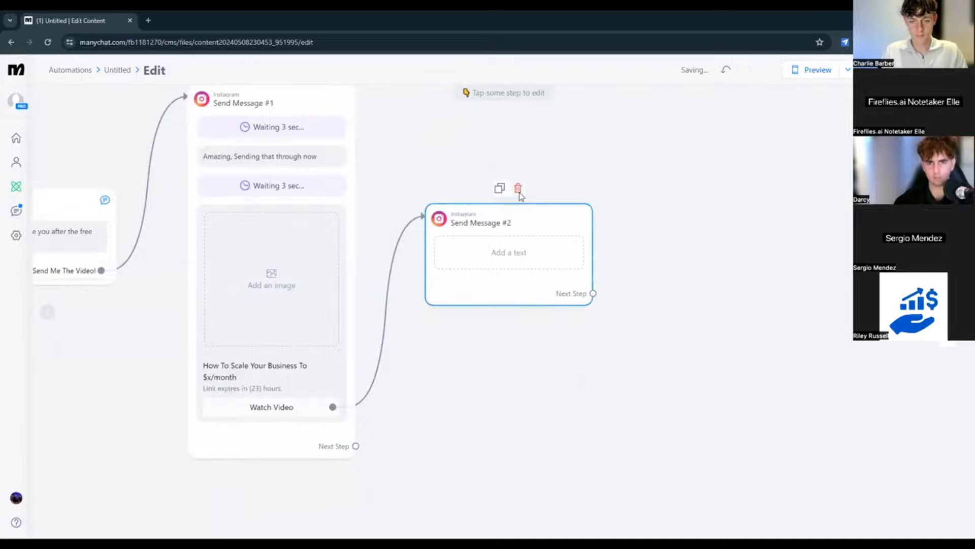
click(519, 192)
click(590, 120)
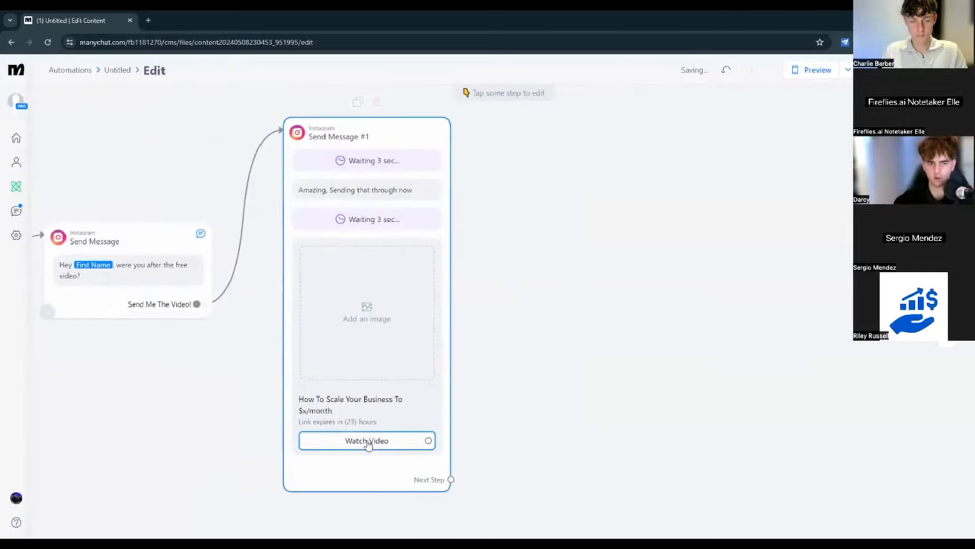
- Connect the Watch Video button to a new Actions step and give it an Add Tag action
drag(428, 440, 501, 207)
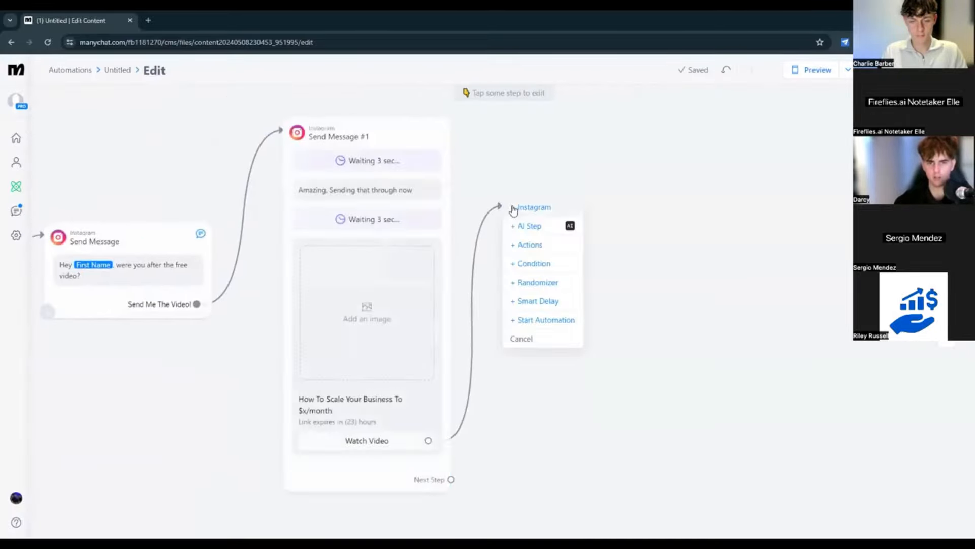
click(533, 244)
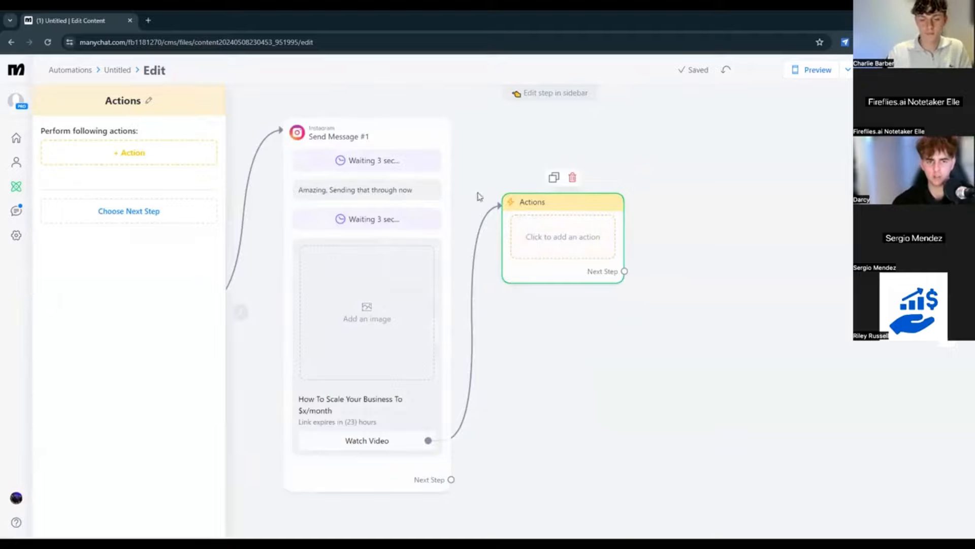
click(129, 153)
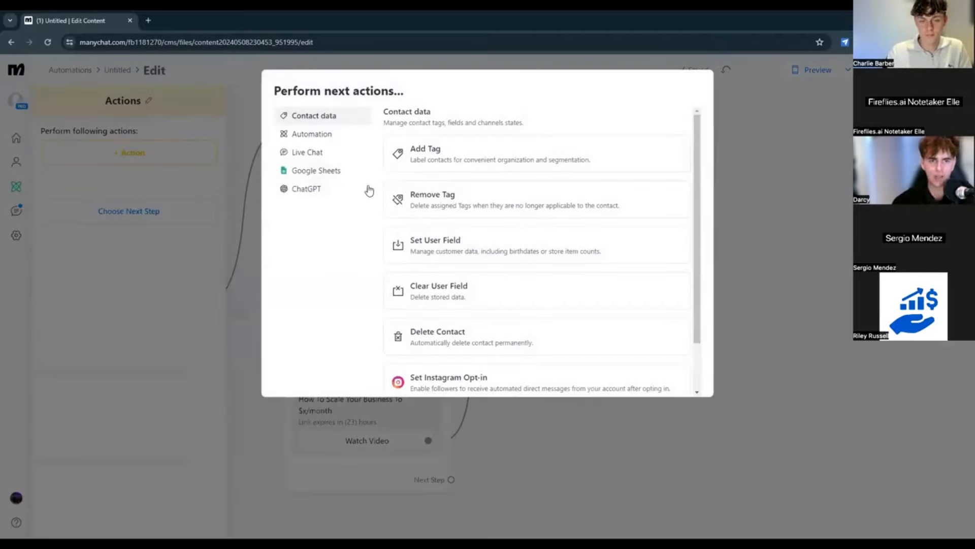
click(431, 162)
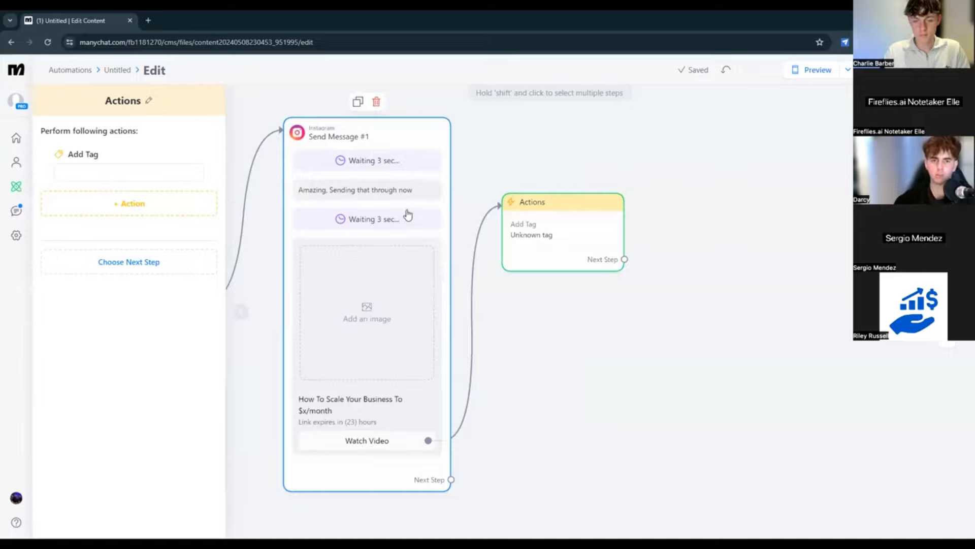
- Choose the existing tag "Watched VSL" for the Add Tag action
click(128, 175)
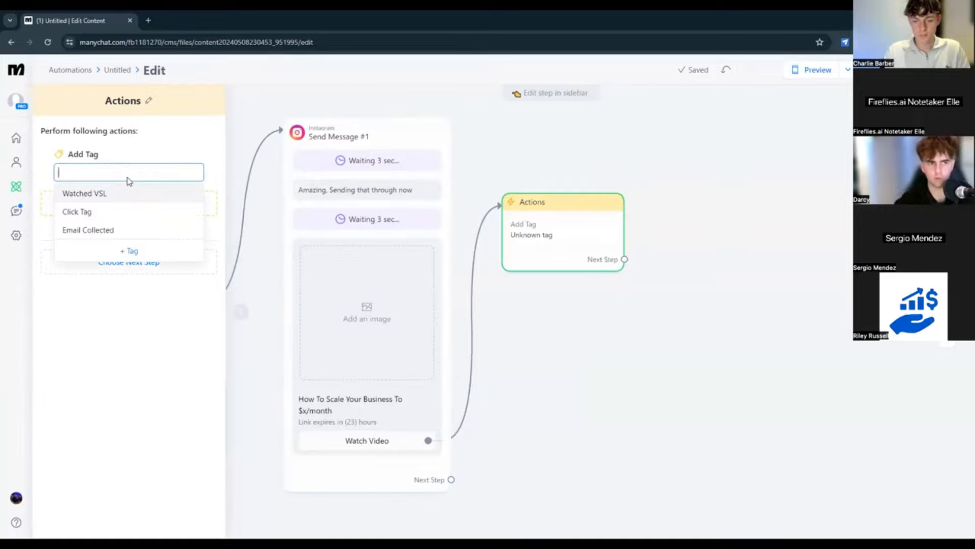
click(88, 194)
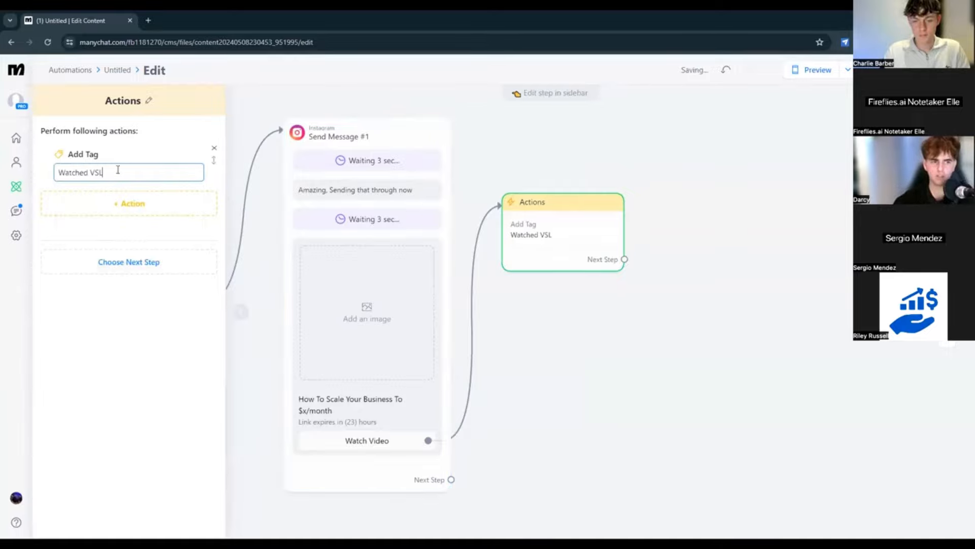
key(ctrl+a)
key(BackSpace)
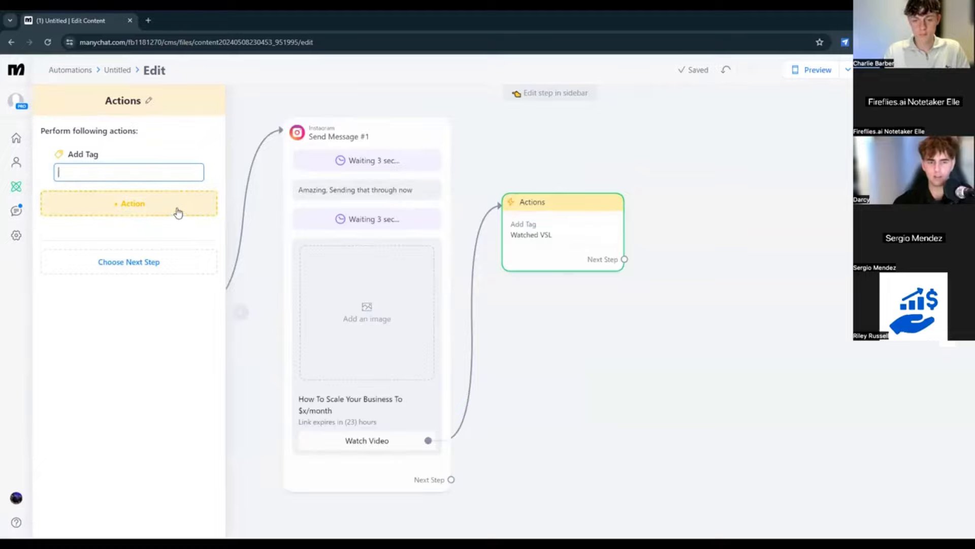
text(Watched)
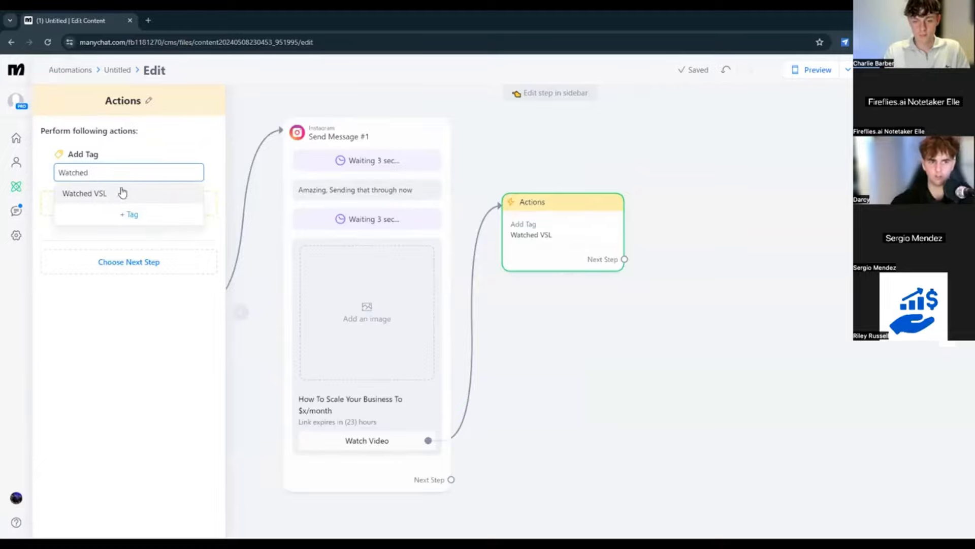
click(112, 193)
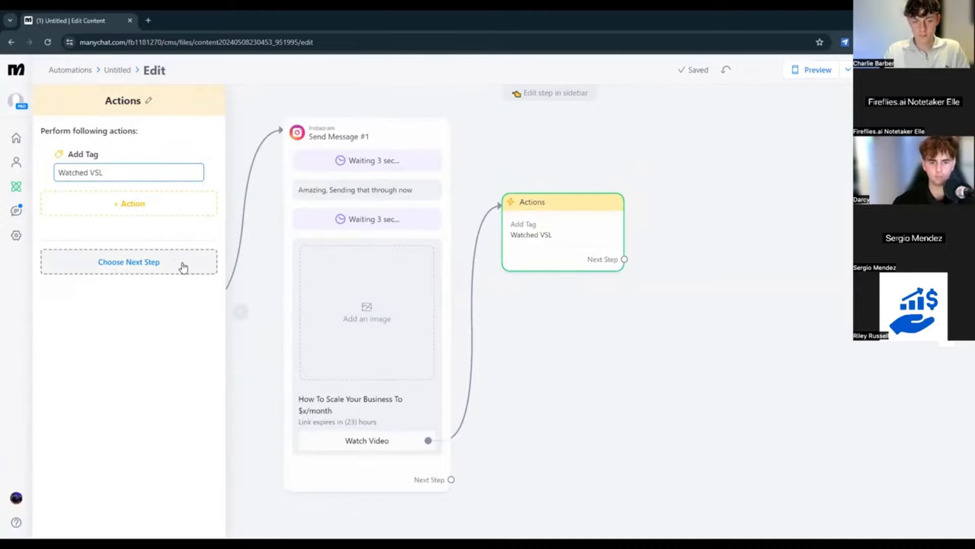
click(586, 311)
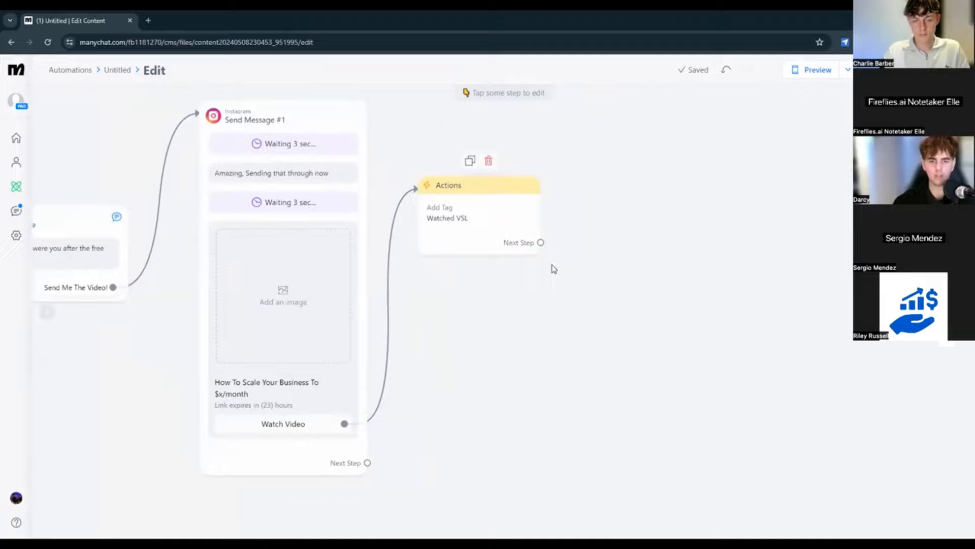
- Connect the Actions step's next step to a new Instagram message step
drag(501, 354, 391, 387)
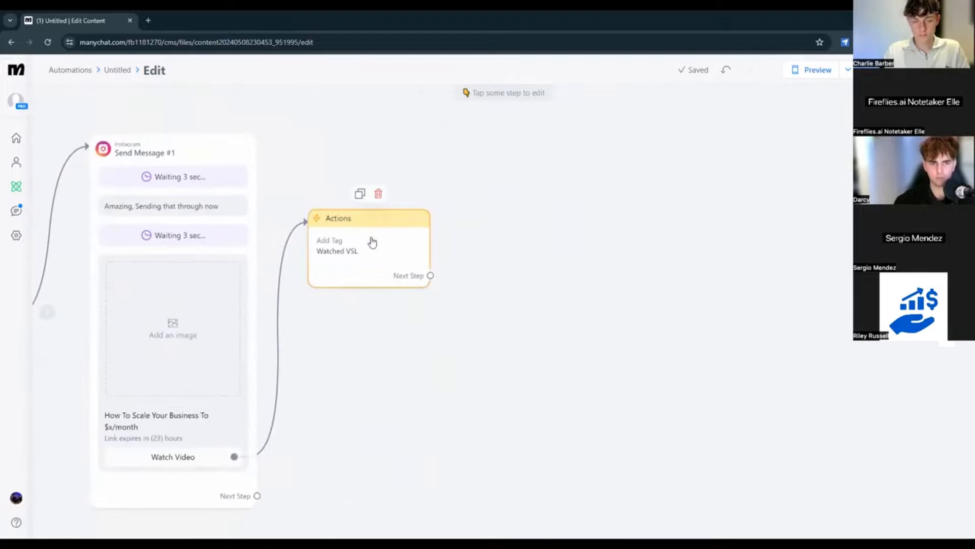
drag(382, 243, 389, 252)
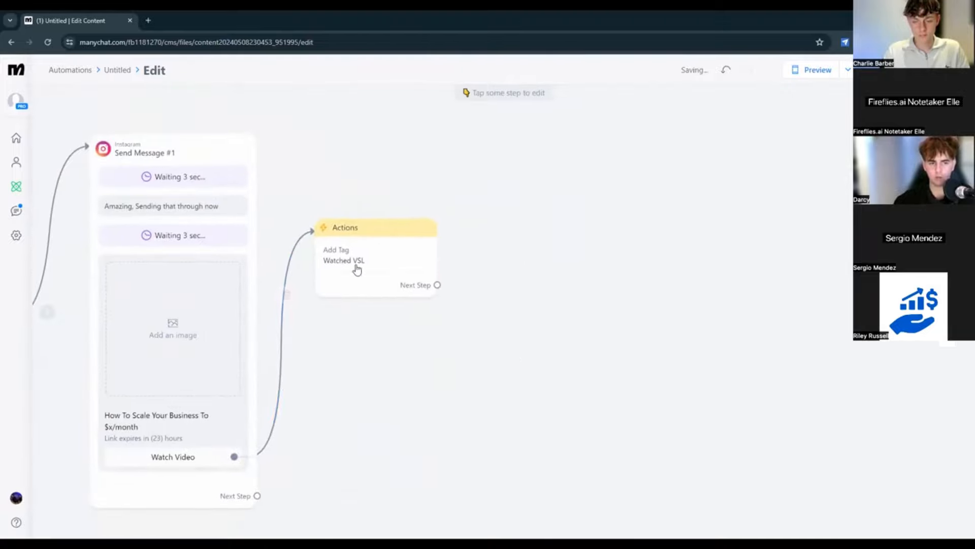
drag(416, 368, 386, 406)
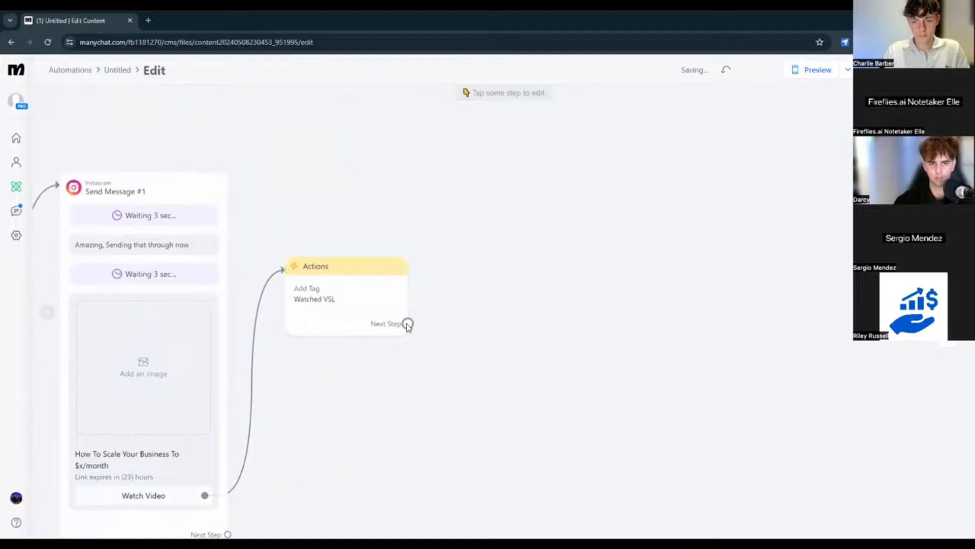
drag(434, 319, 452, 224)
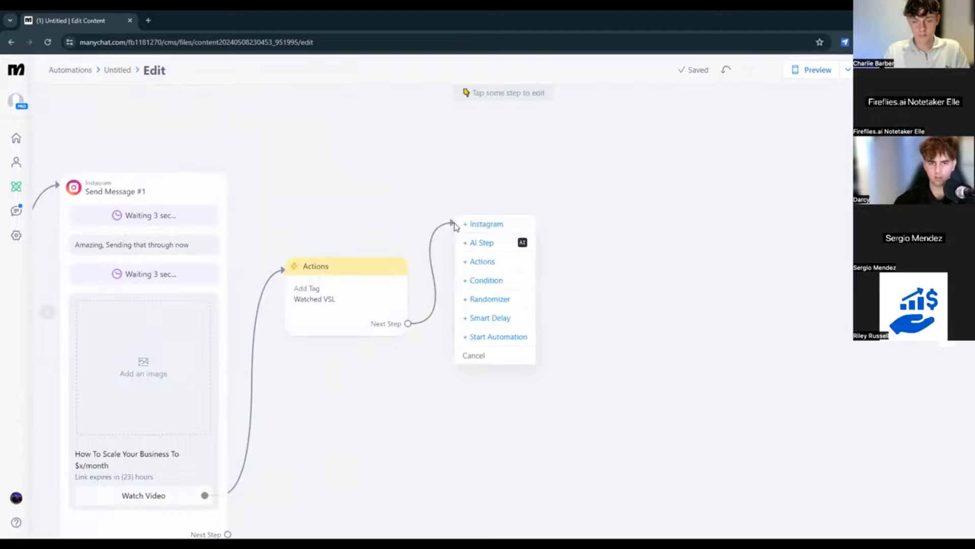
click(483, 222)
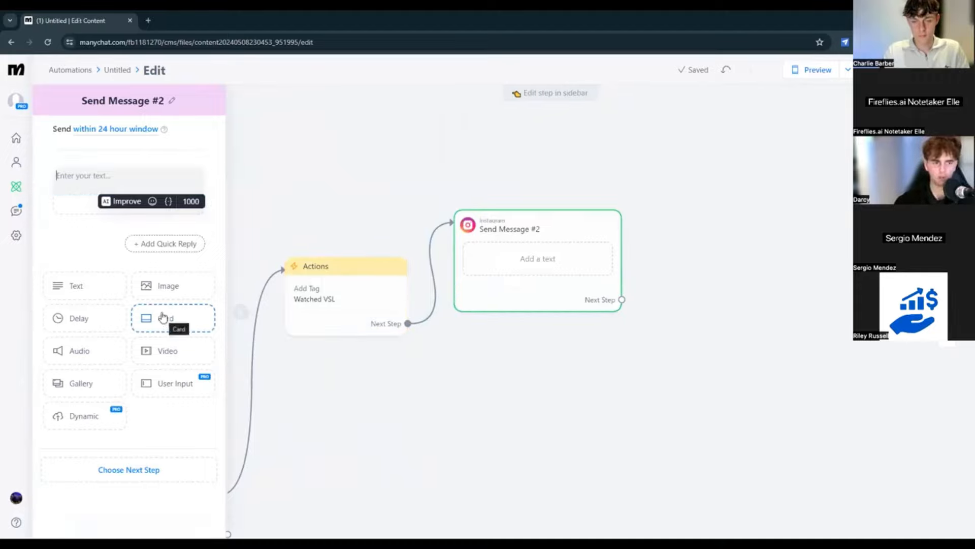
- Add a delay to Send Message #2, place it above the text block, and set it to 70 seconds
click(100, 324)
click(100, 324)
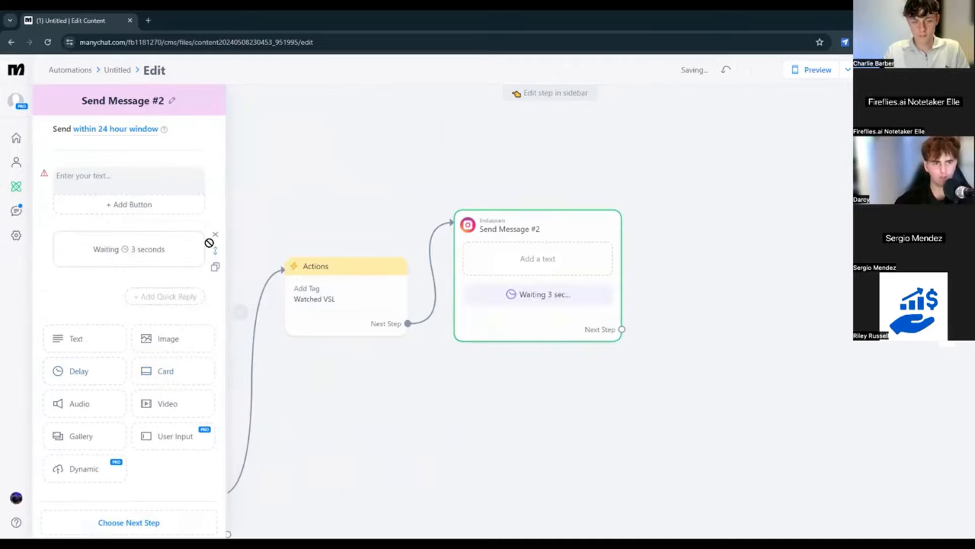
drag(208, 241, 187, 195)
click(246, 209)
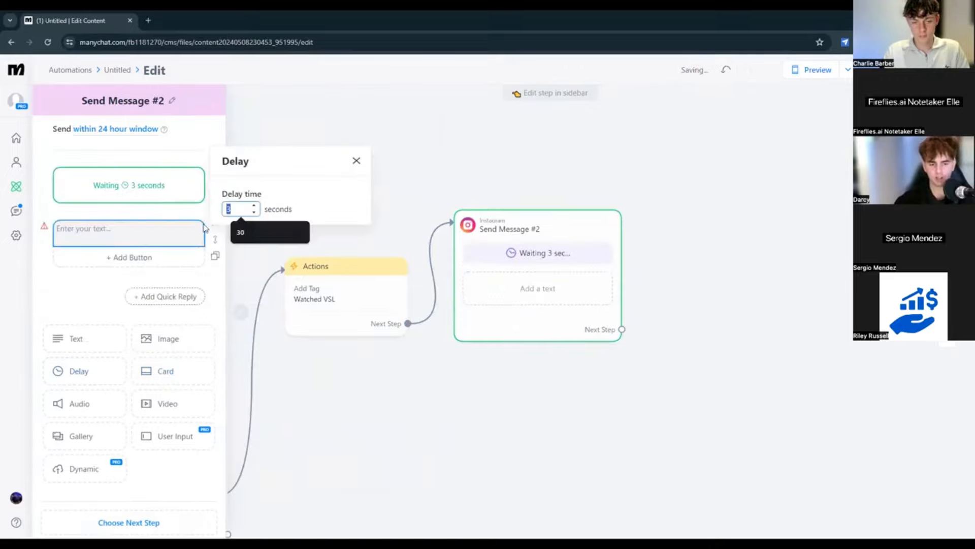
text(0)
key(BackSpace)
text(70)
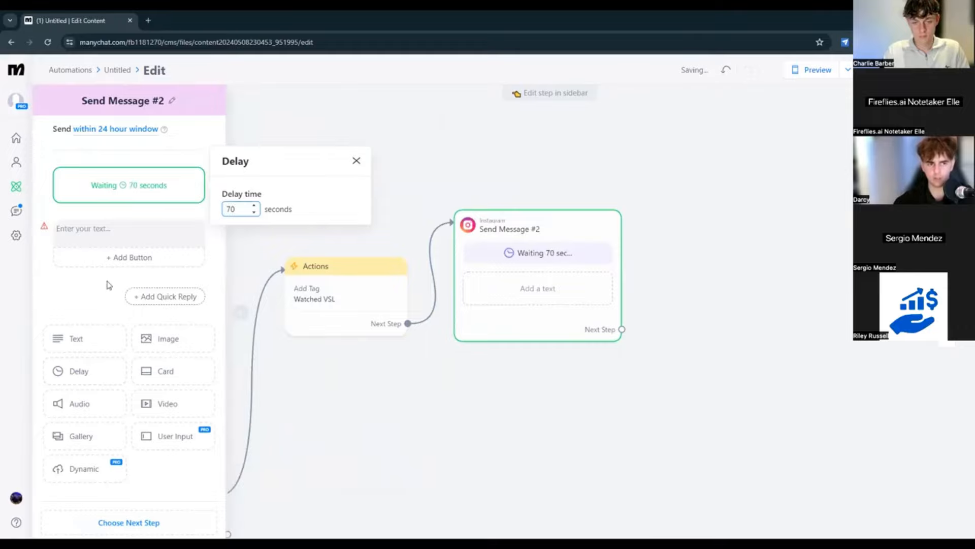
- Write "By the way, how many people on your team?" as the message text below the 70-second delay
click(113, 235)
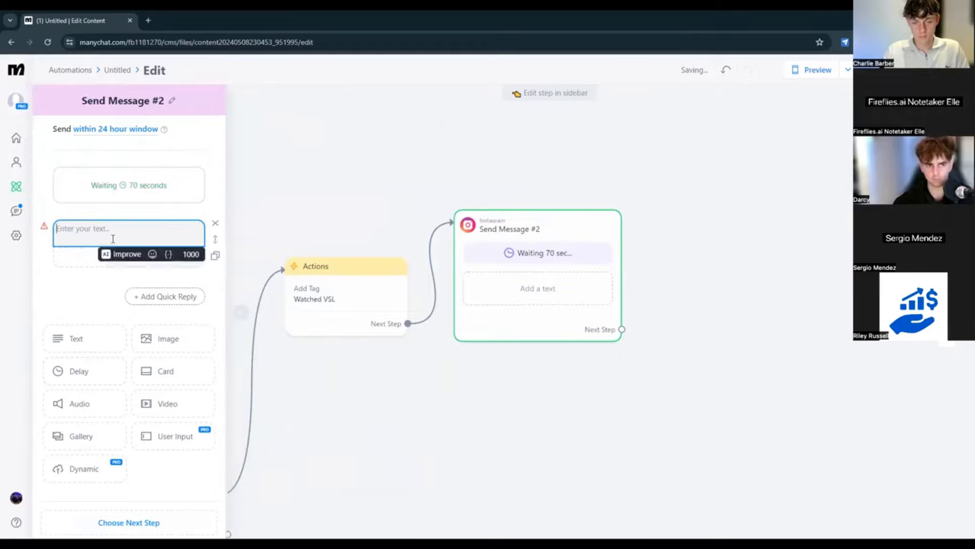
mouse_move(306, 291)
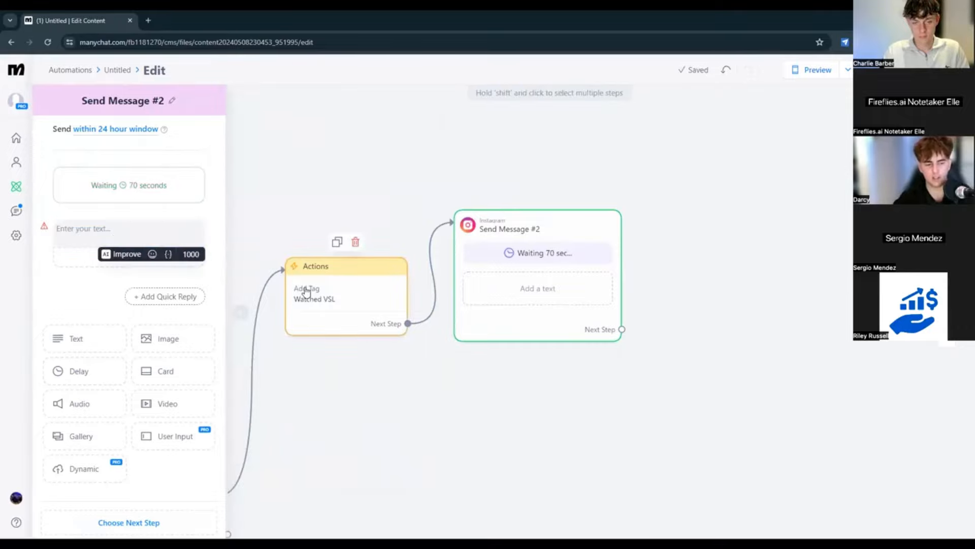
text(By)
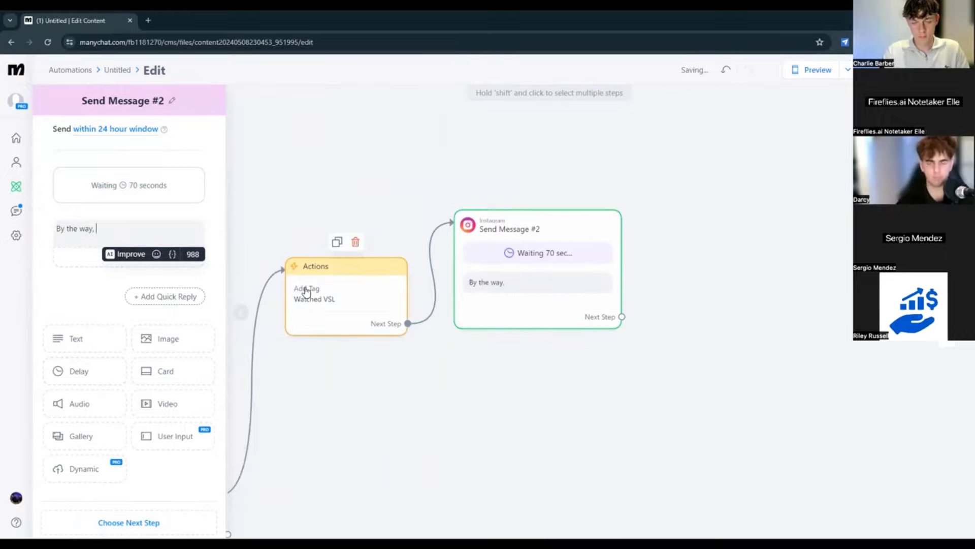
text( the way, how)
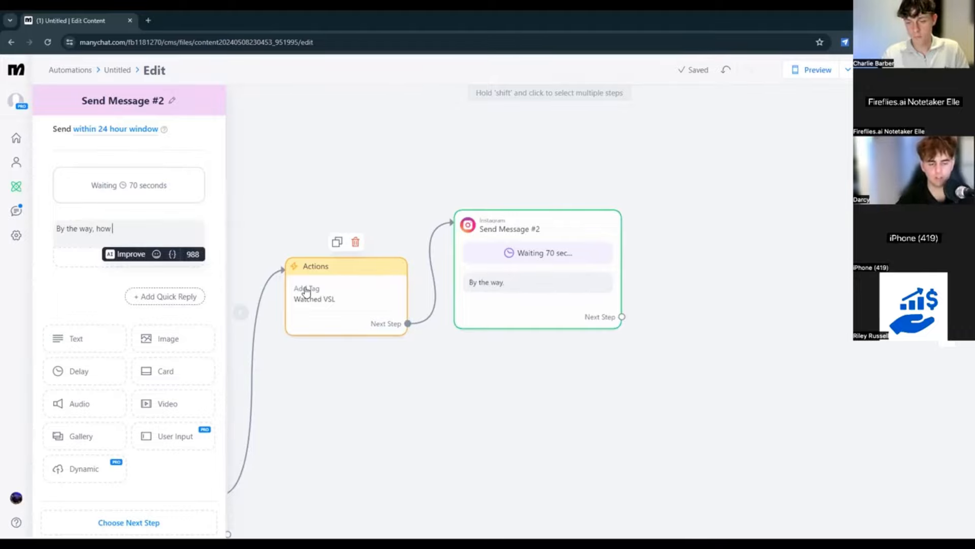
text( many people )
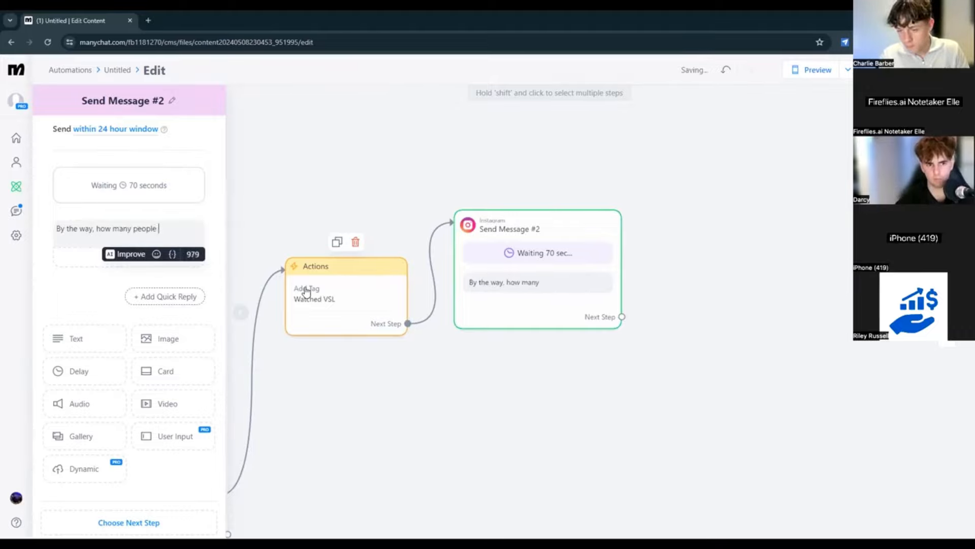
text(on your team?)
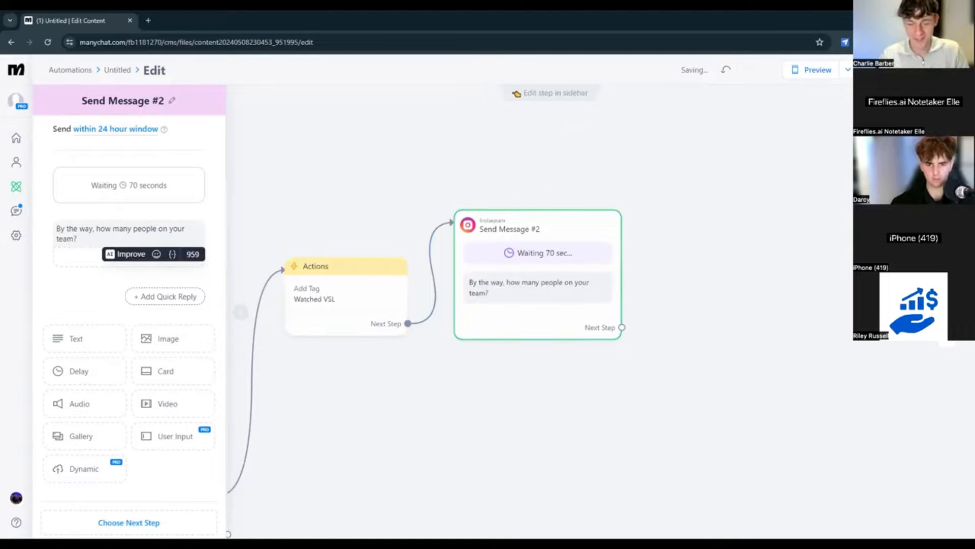
click(386, 228)
scroll(616, 342, down, 3)
drag(480, 384, 742, 336)
drag(696, 383, 606, 374)
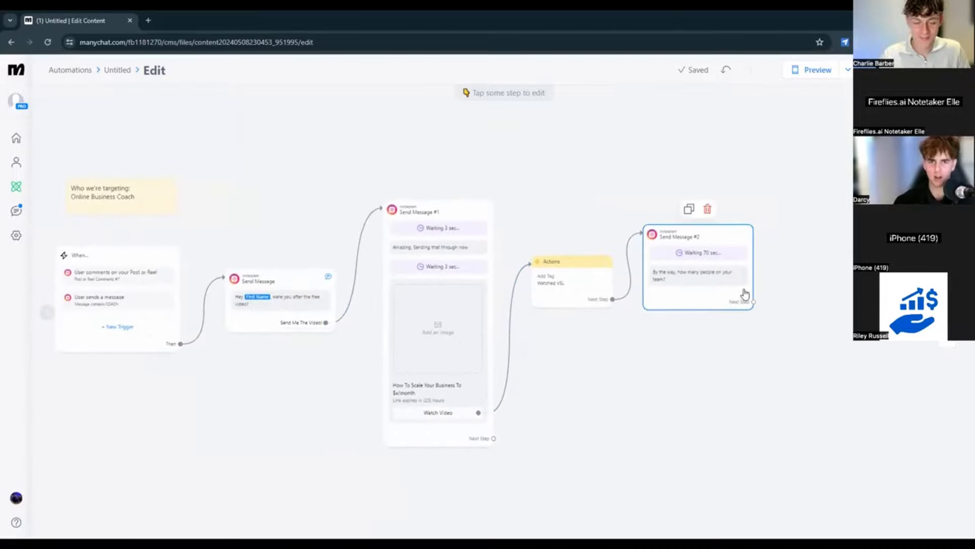
- Move the Send Message #2 step so that it sits beneath the Actions step in the flow
scroll(507, 333, up, 3)
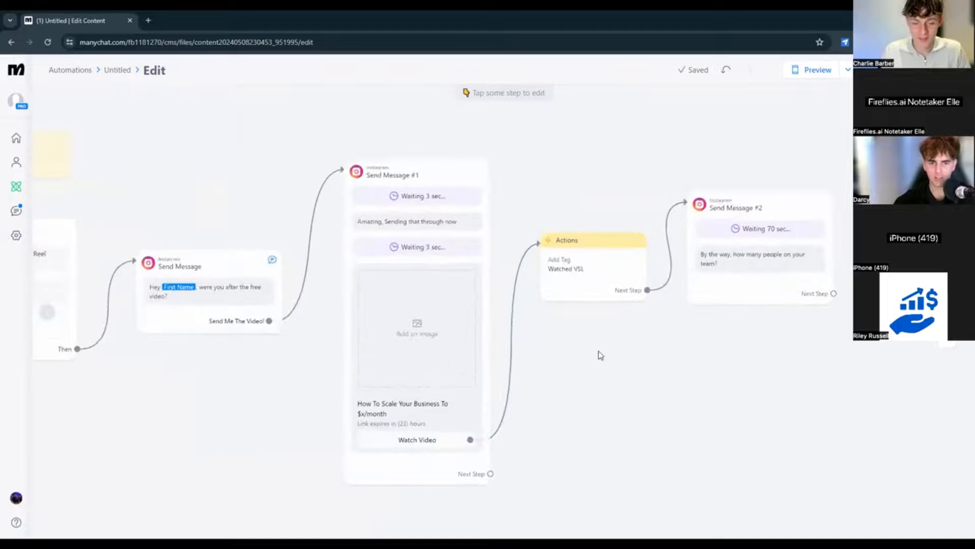
drag(604, 350, 707, 365)
scroll(130, 395, down, 1)
drag(630, 398, 528, 396)
scroll(529, 395, up, 1)
scroll(528, 400, up, 1)
drag(663, 311, 515, 474)
scroll(711, 349, down, 3)
drag(351, 400, 427, 387)
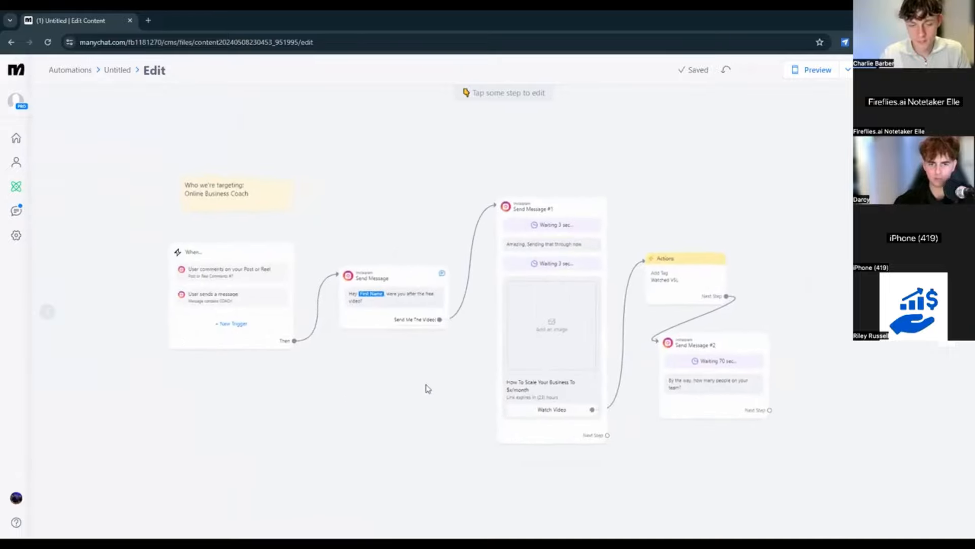
- Review the flow from the trigger step and opening message through Send Message #1 to the Actions step
scroll(426, 388, up, 1)
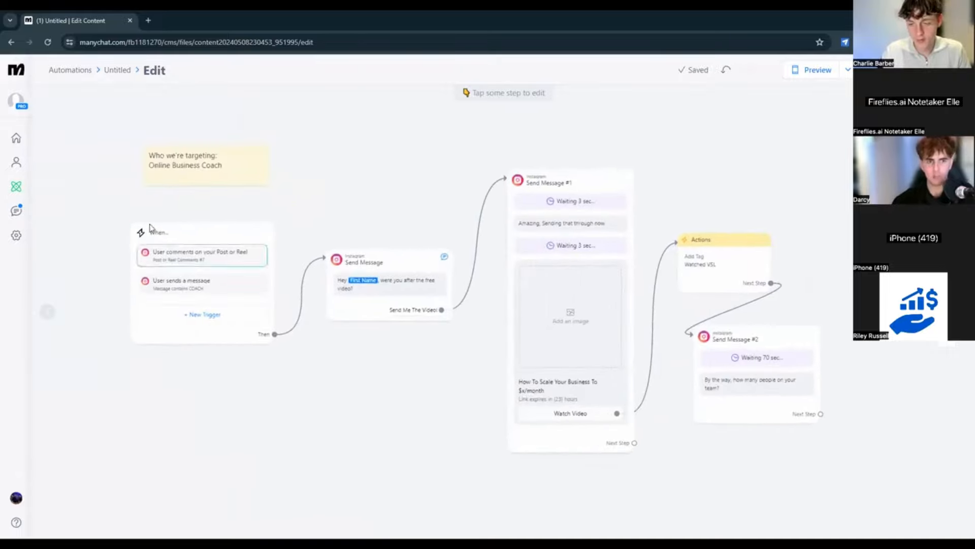
click(223, 223)
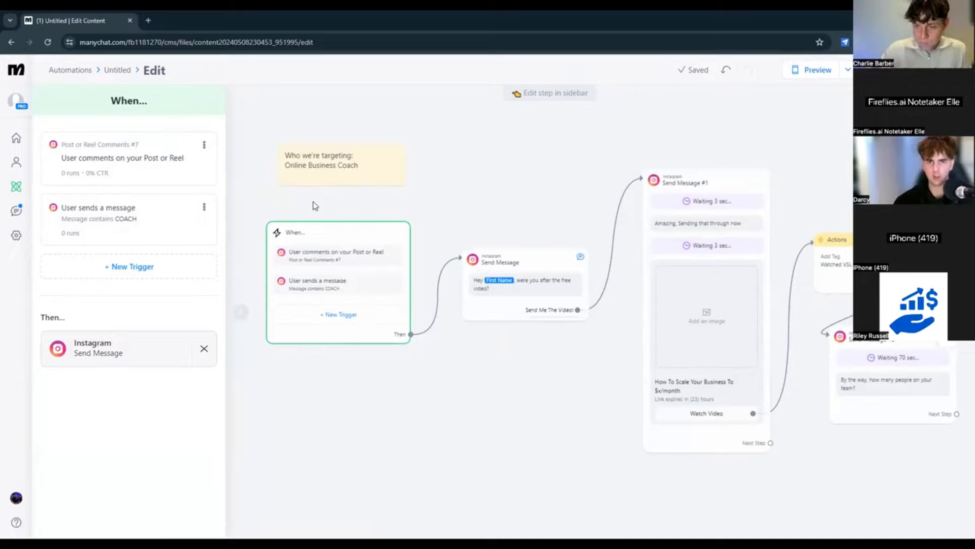
click(356, 203)
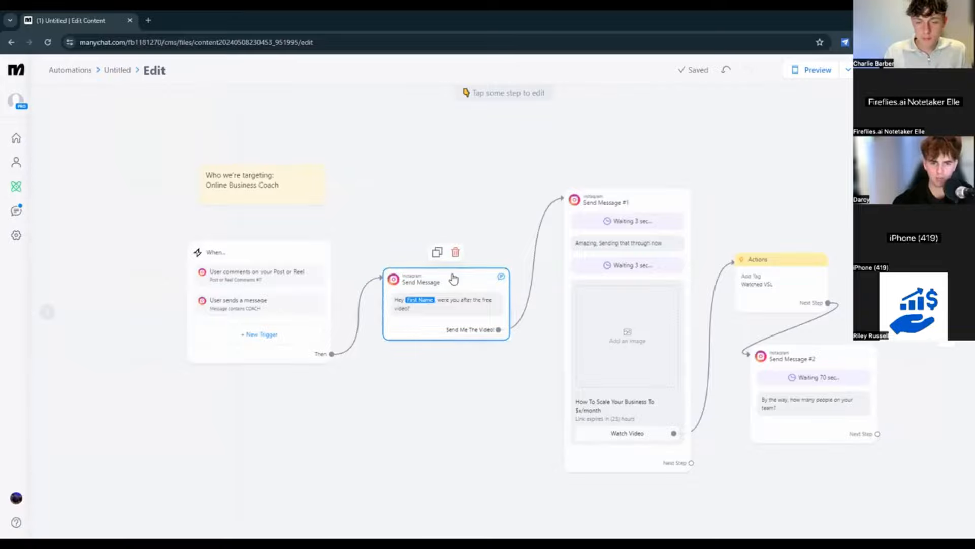
drag(453, 280, 456, 265)
scroll(450, 300, up, 5)
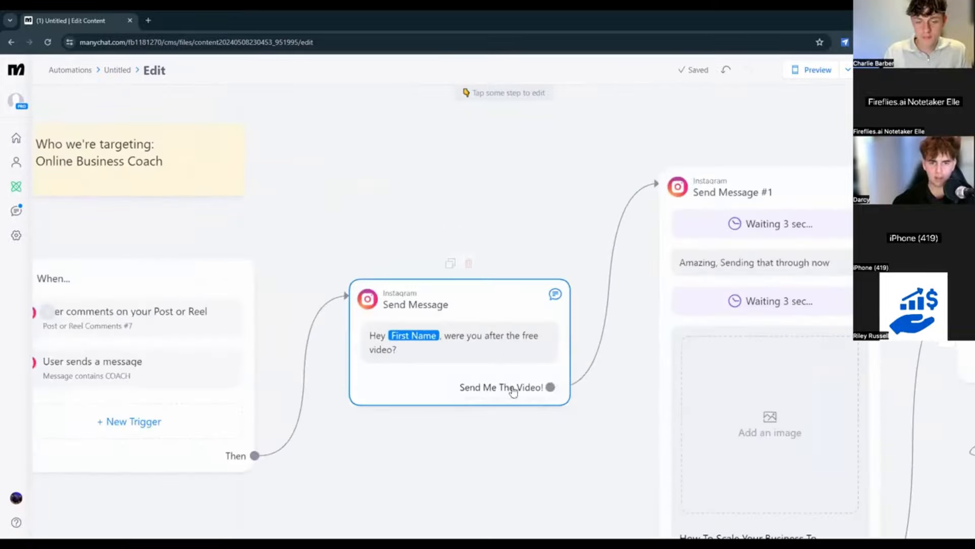
drag(558, 443, 281, 335)
scroll(463, 298, down, 2)
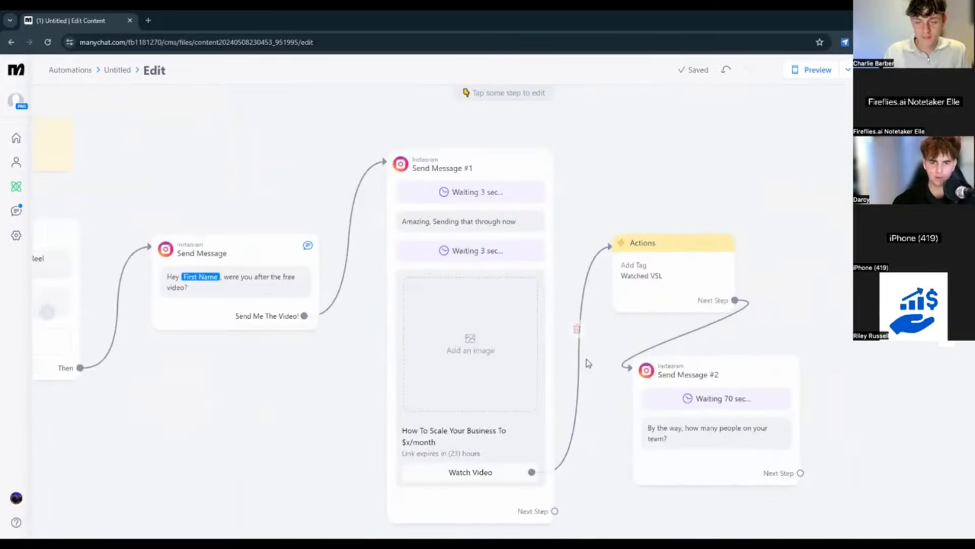
drag(587, 364, 495, 305)
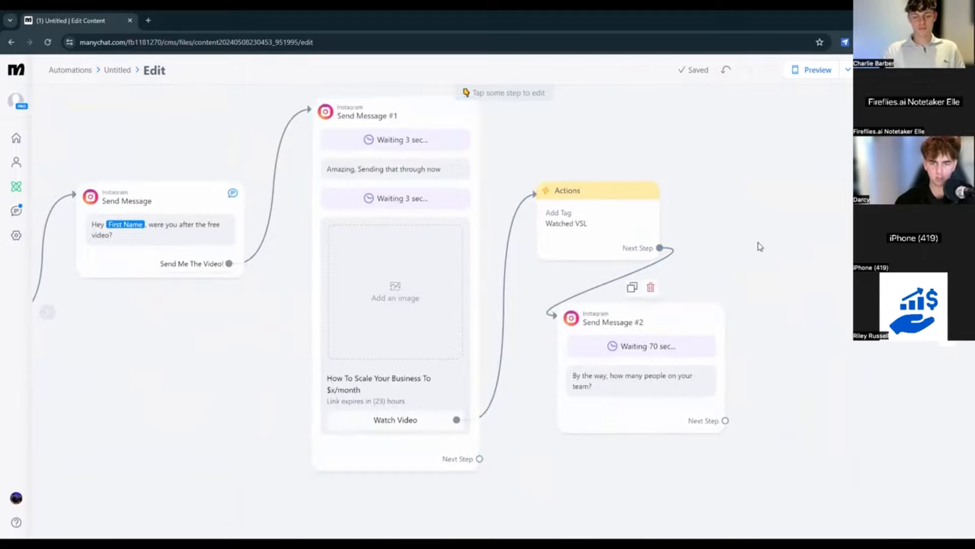
- Reposition the Actions and Send Message #2 steps so they are stacked closely beside Send Message #1
drag(750, 275, 668, 307)
drag(620, 367, 599, 374)
drag(553, 246, 580, 238)
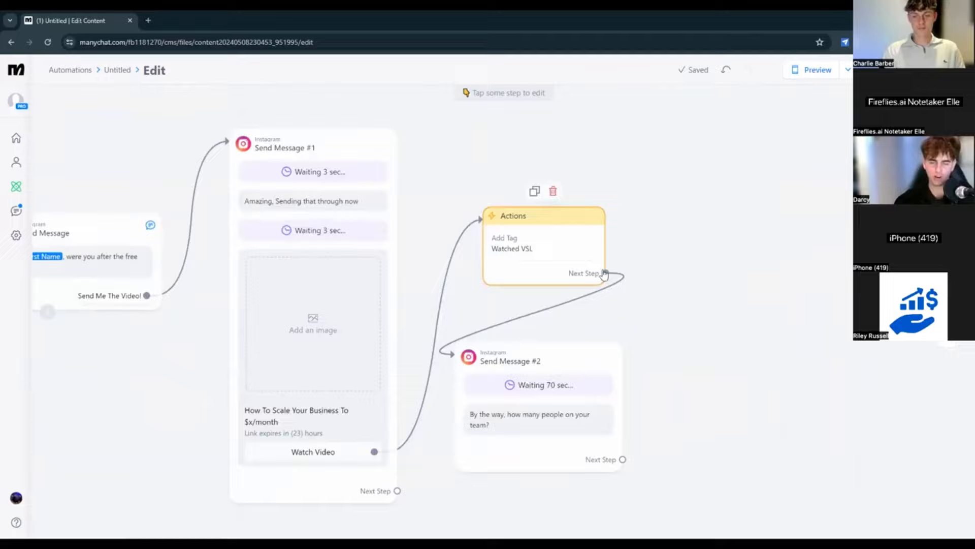
drag(675, 357, 657, 281)
drag(574, 277, 596, 270)
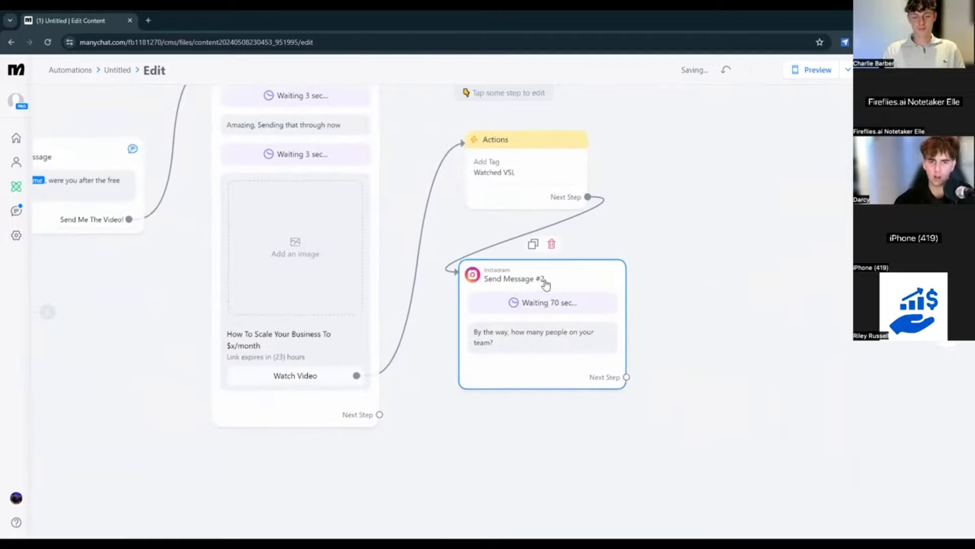
scroll(544, 279, down, 3)
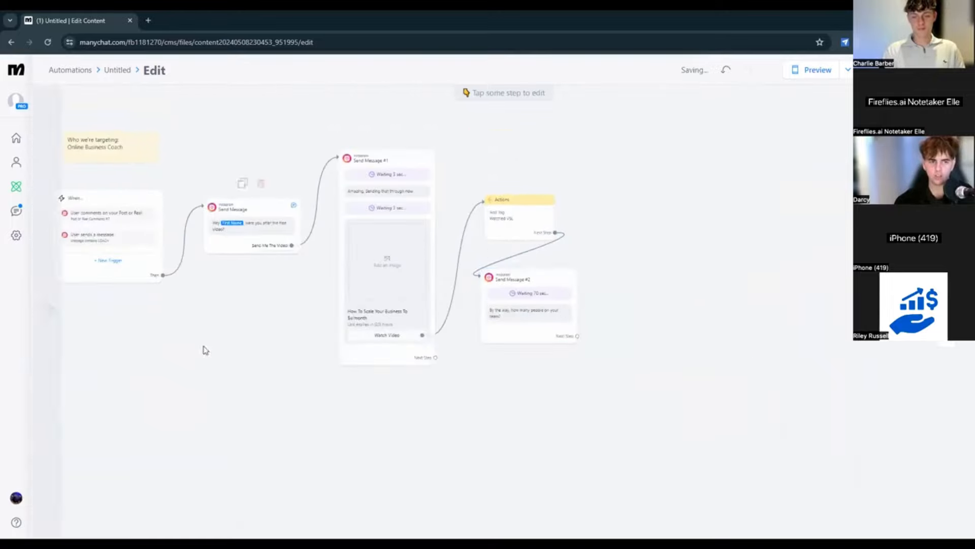
scroll(226, 310, down, 3)
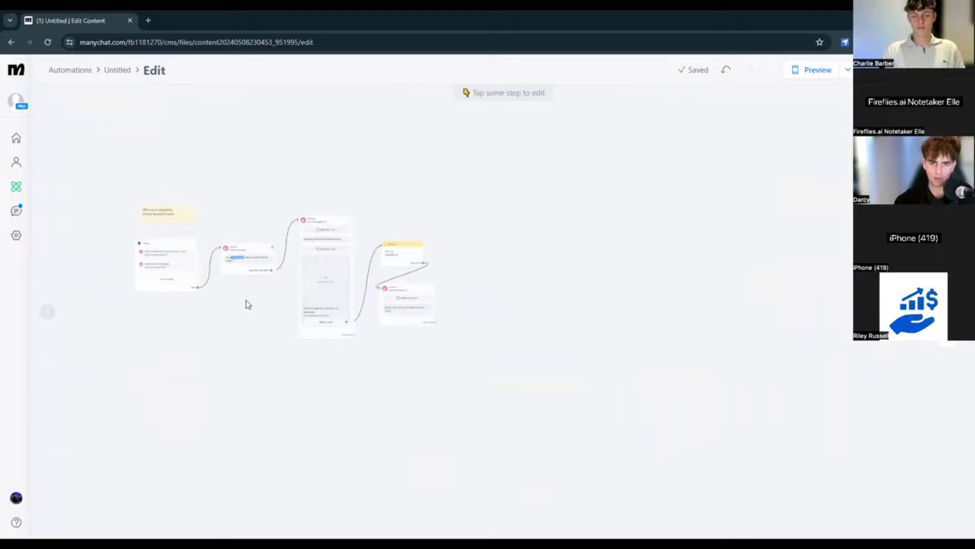
scroll(497, 297, up, 2)
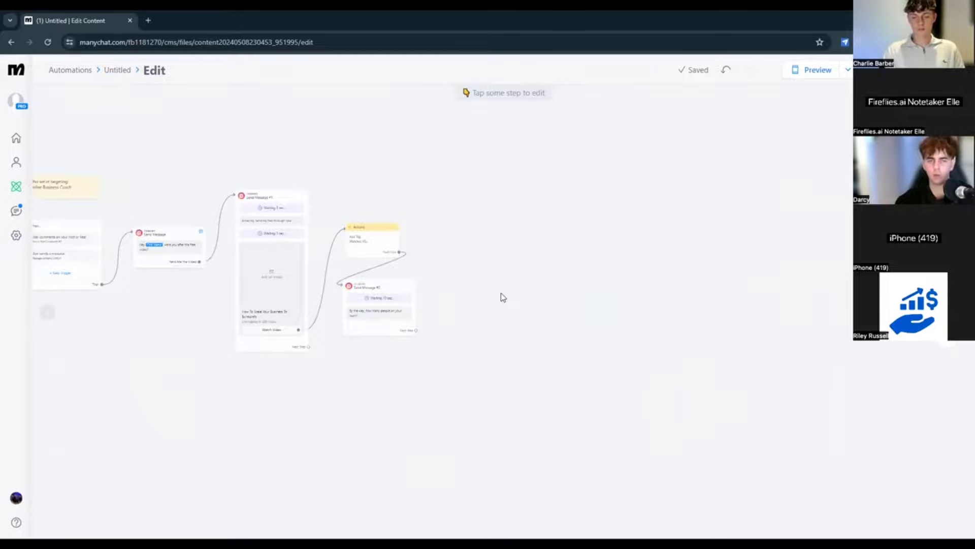
scroll(356, 309, up, 3)
scroll(540, 302, down, 5)
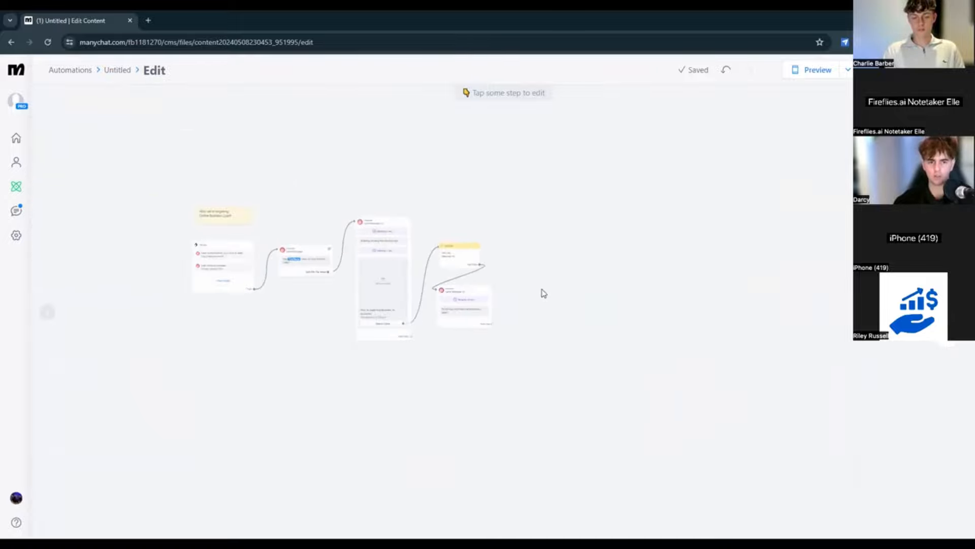
drag(603, 309, 573, 331)
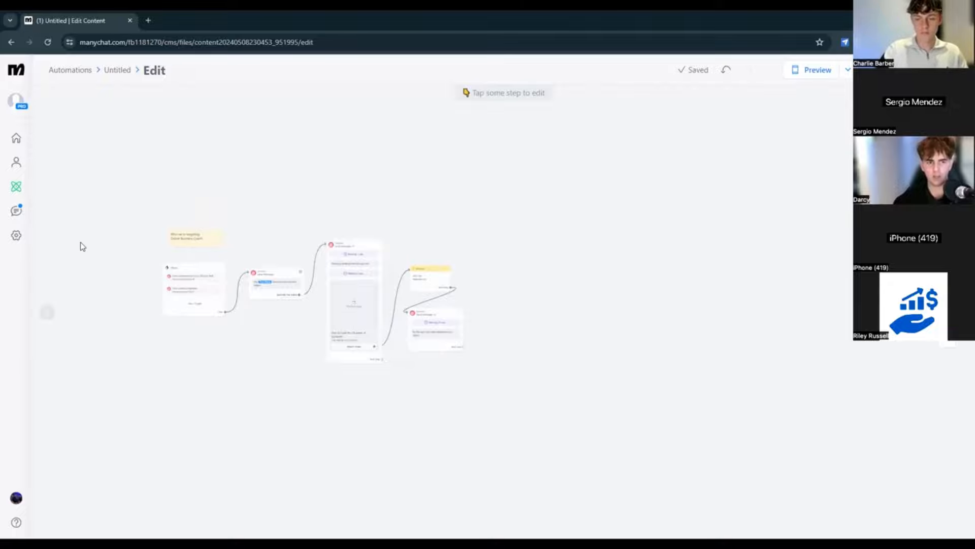
- Delete the team-size question's text block from Send Message #2 and add a User Input block below the 70-second delay
scroll(358, 352, up, 4)
scroll(548, 305, up, 3)
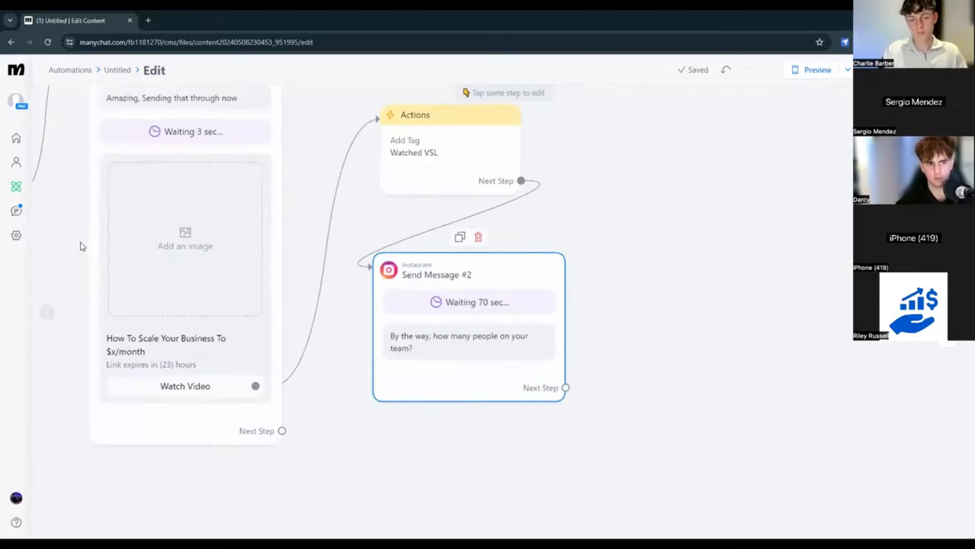
click(513, 320)
click(215, 223)
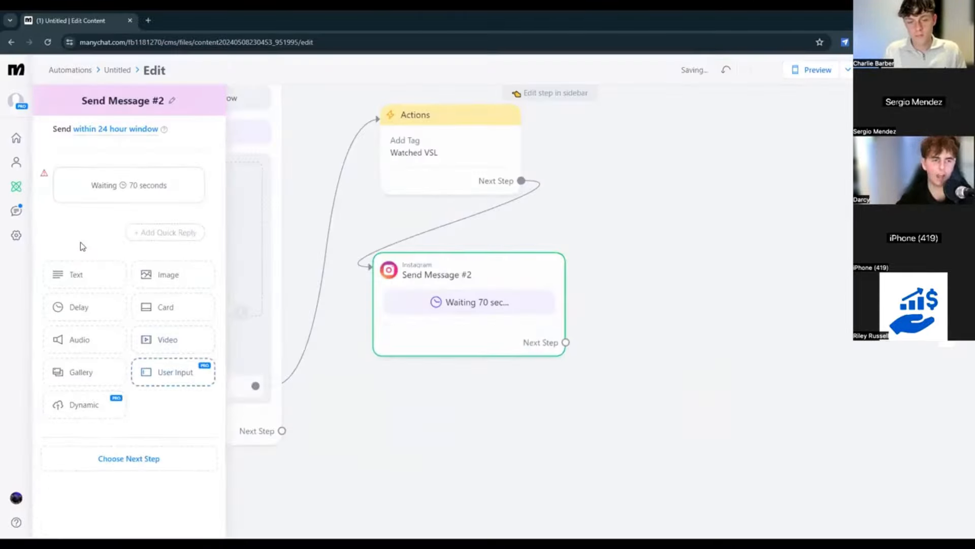
click(175, 373)
- Write "Hey, how much revenue are you currently generating?" as the question of the User Input block
text(Hey, how much re)
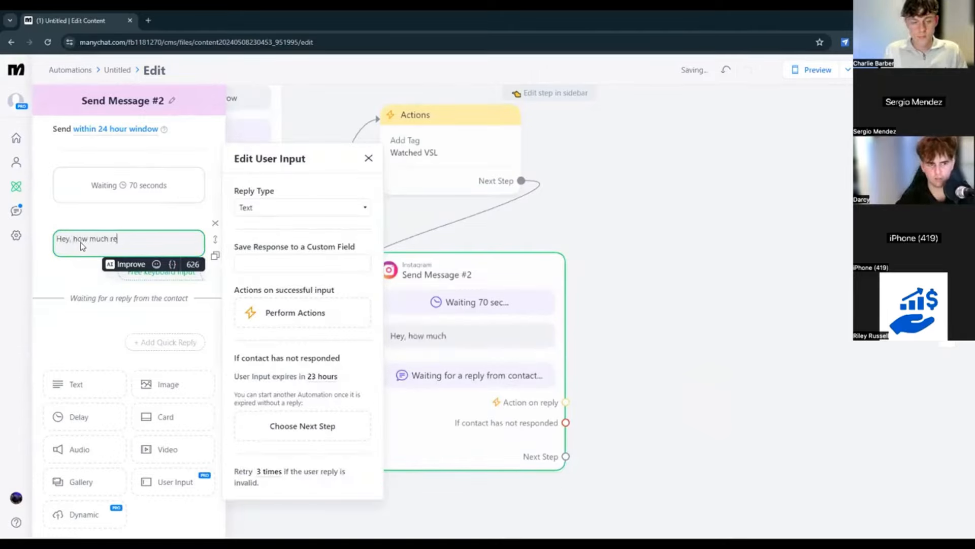
key(BackSpace)
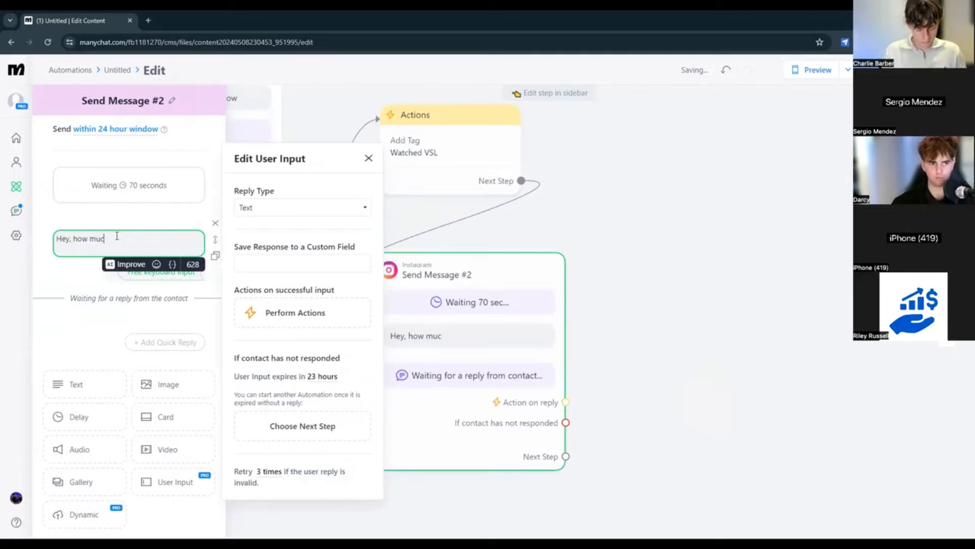
text(h reven)
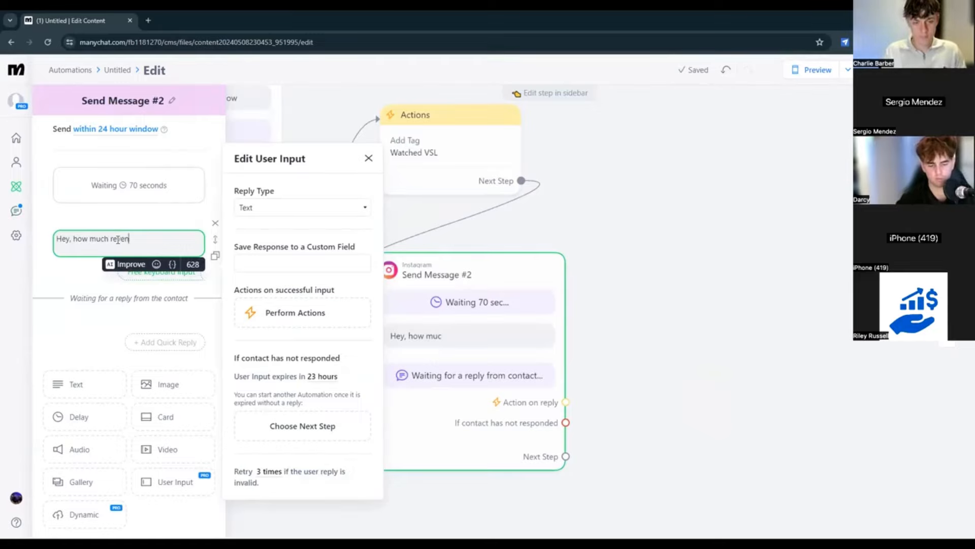
text(ue are you cur)
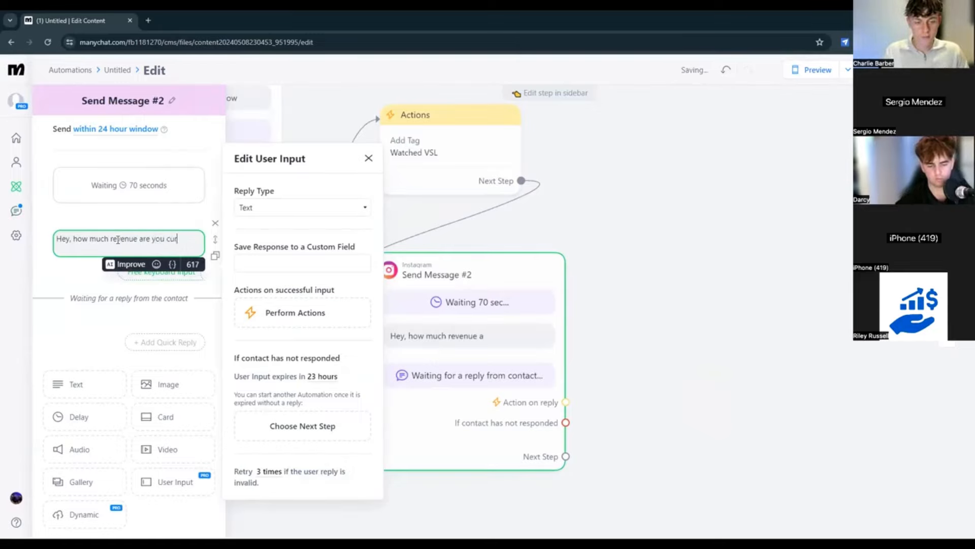
text(rently generating)
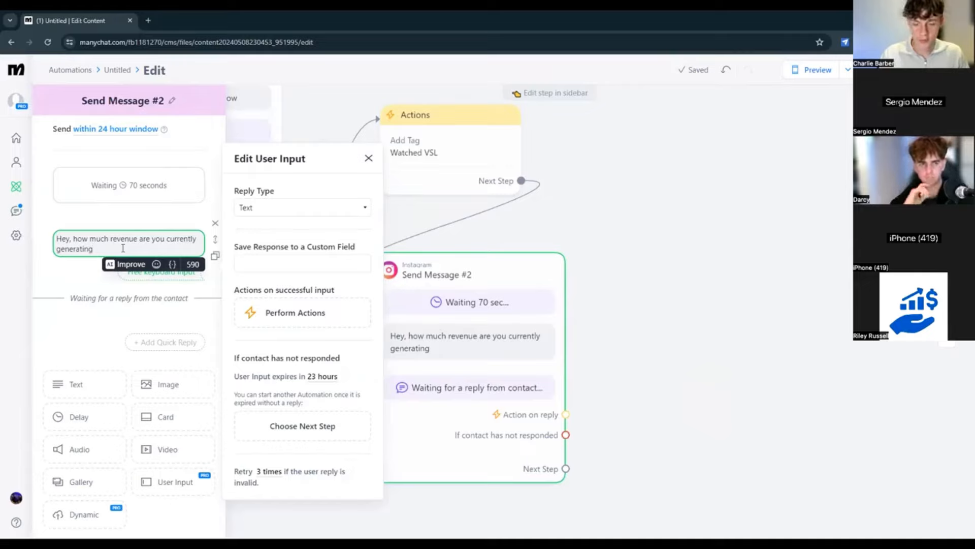
drag(57, 236, 101, 239)
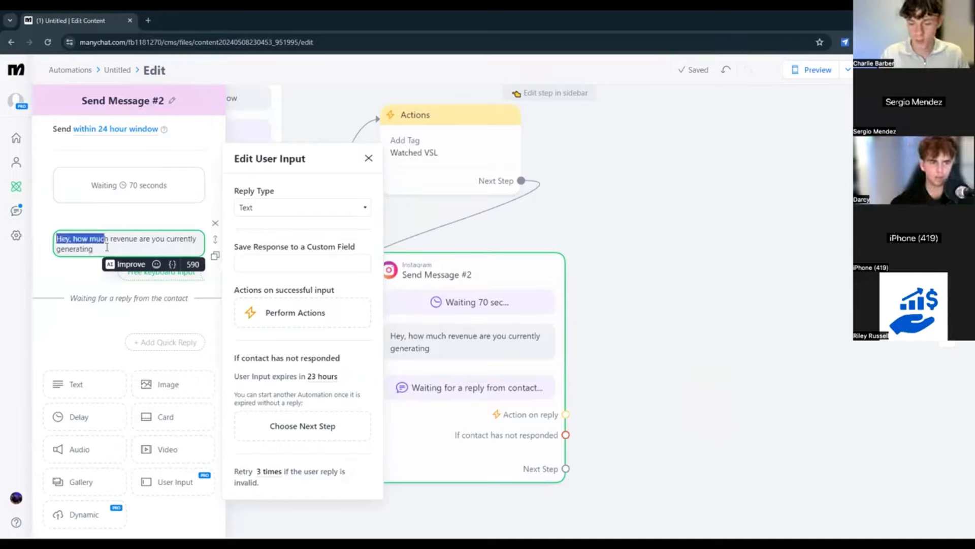
click(106, 250)
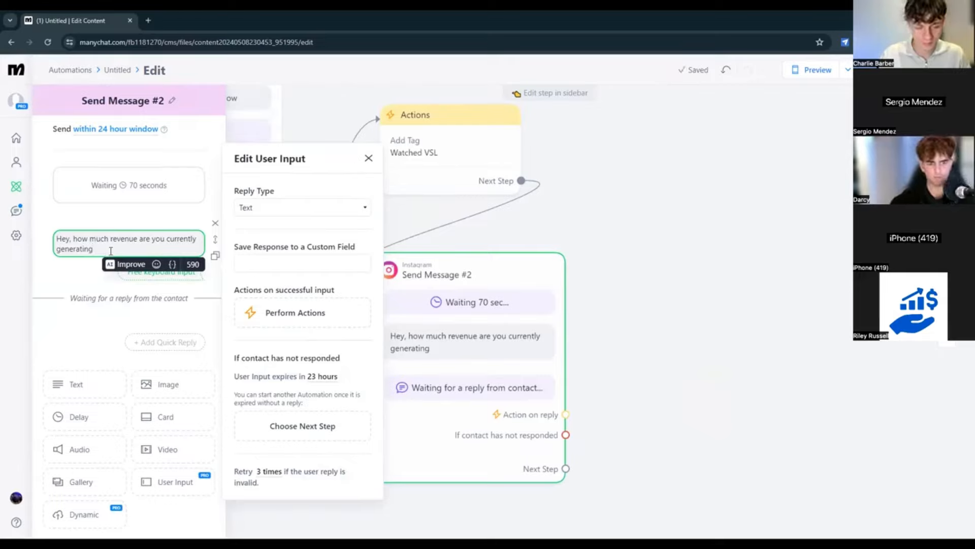
text(?)
click(655, 253)
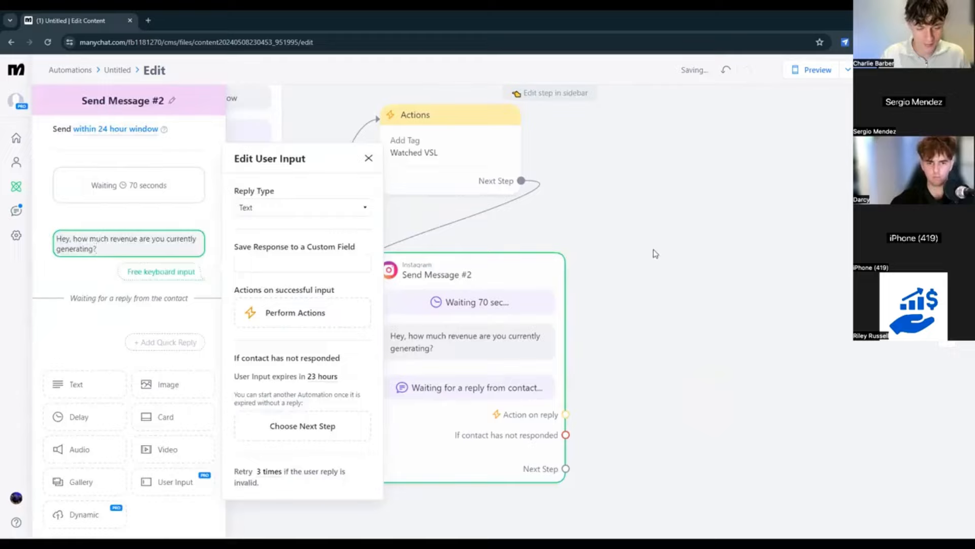
- Examine the updated Send Message #2 step, its reply outputs and its place in the whole flow
drag(698, 269, 644, 266)
scroll(645, 266, down, 2)
scroll(508, 293, up, 4)
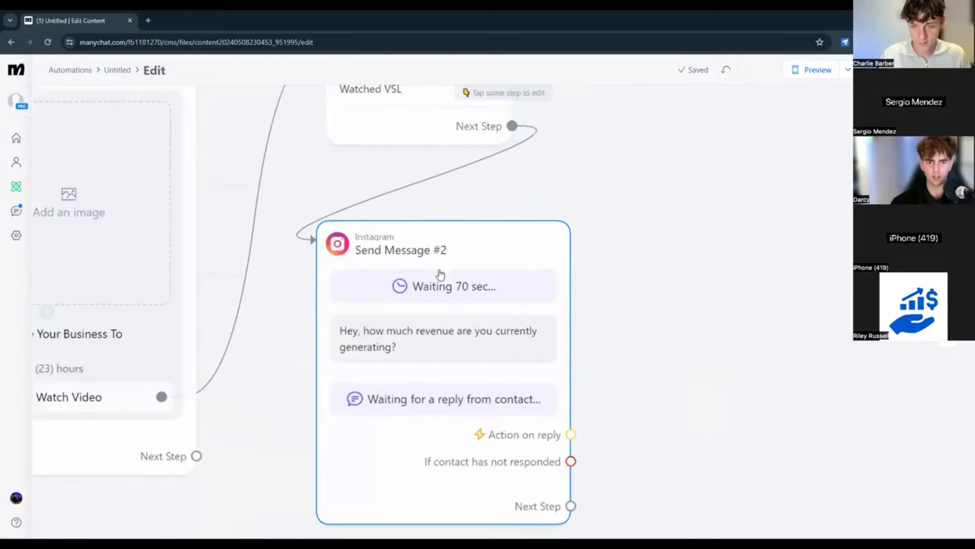
scroll(448, 337, down, 1)
scroll(450, 339, down, 1)
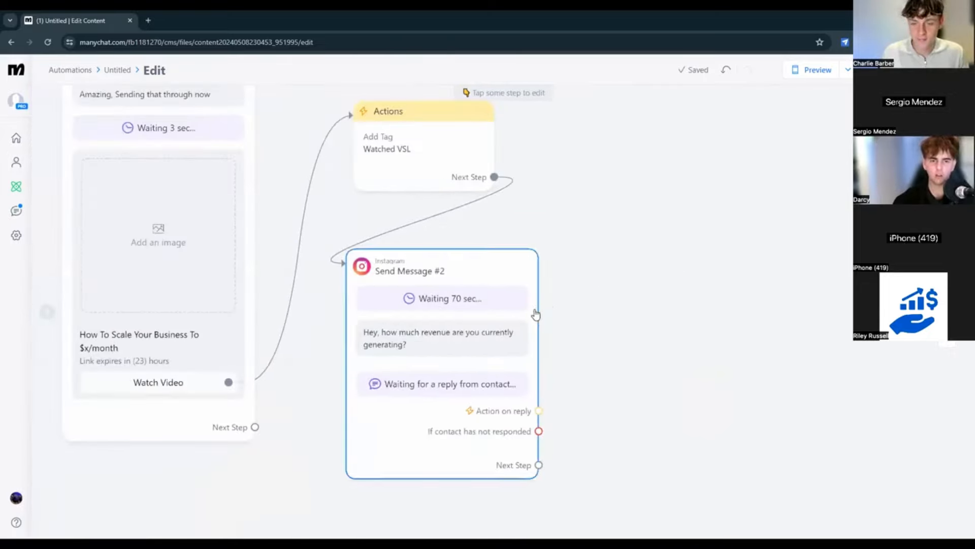
scroll(536, 311, down, 1)
drag(504, 272, 499, 277)
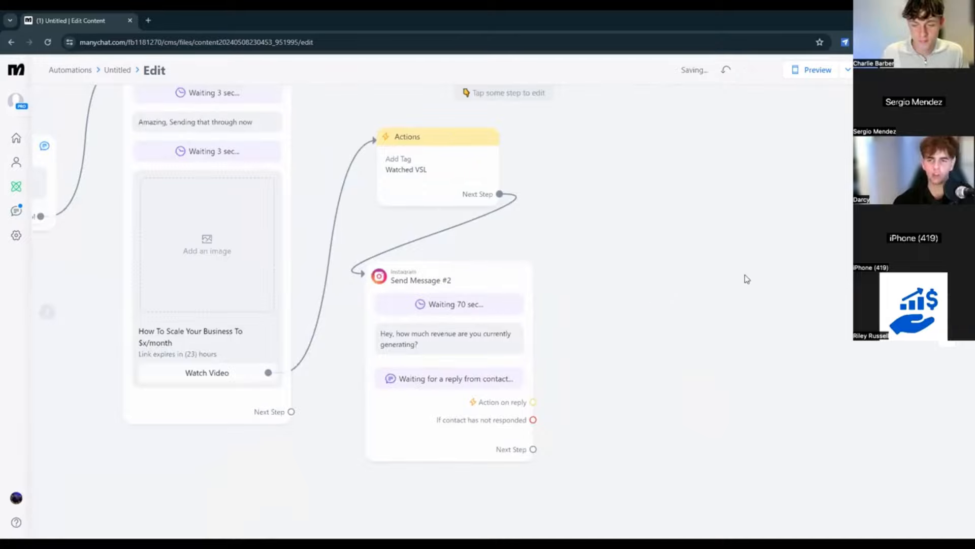
drag(708, 287, 683, 299)
scroll(631, 285, down, 3)
drag(363, 192, 536, 198)
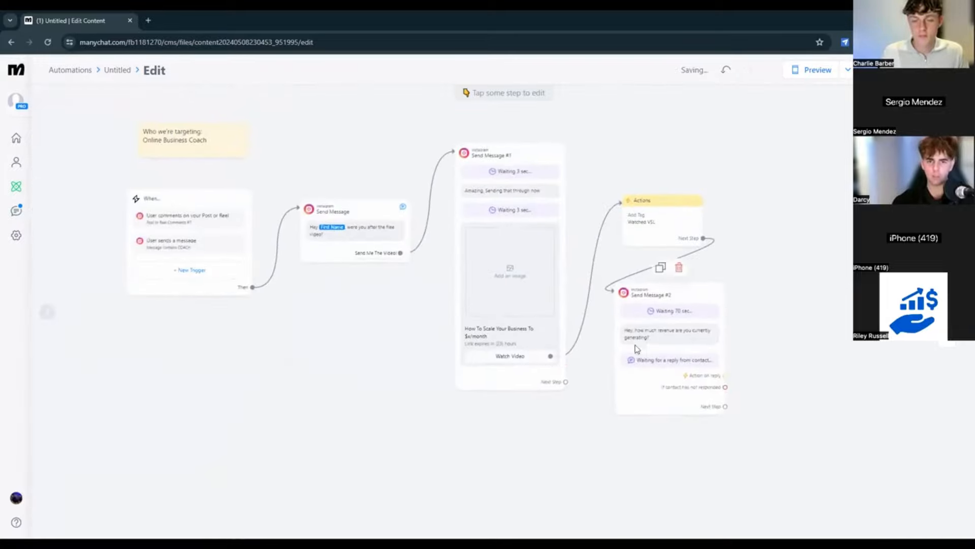
mouse_move(723, 311)
mouse_down()
mouse_move(726, 294)
mouse_move(723, 308)
mouse_up()
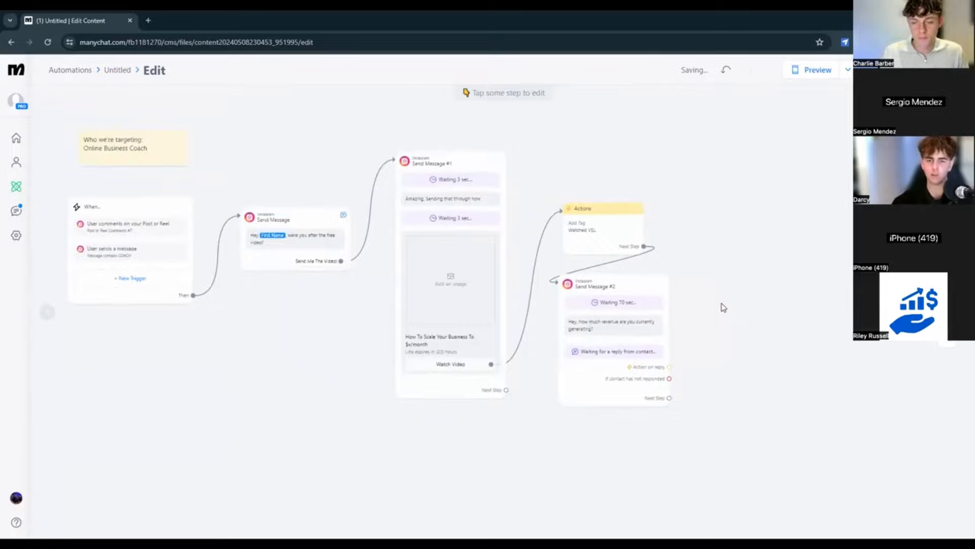
- Set the reply type of the revenue question's User Input in Send Message #2 to Text
drag(729, 311, 537, 288)
scroll(624, 276, up, 3)
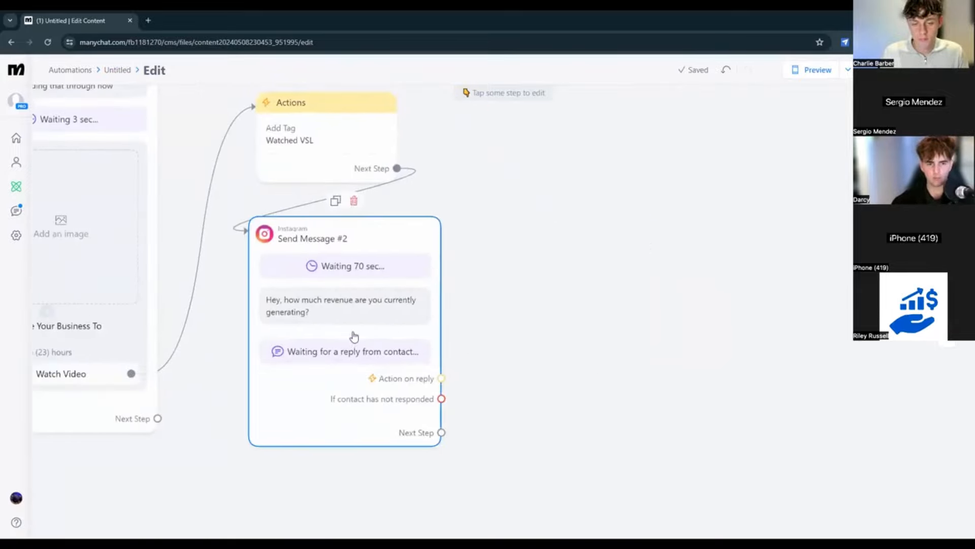
click(392, 350)
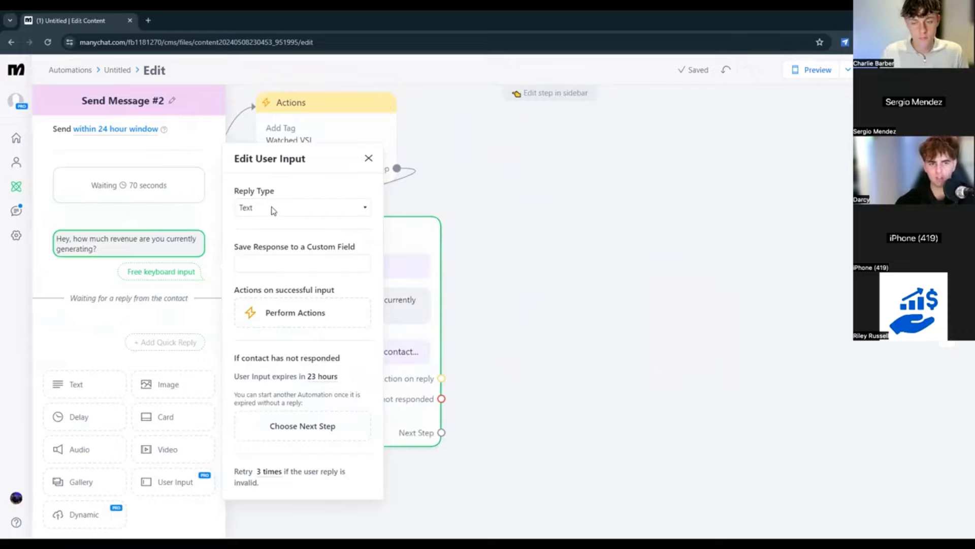
click(272, 208)
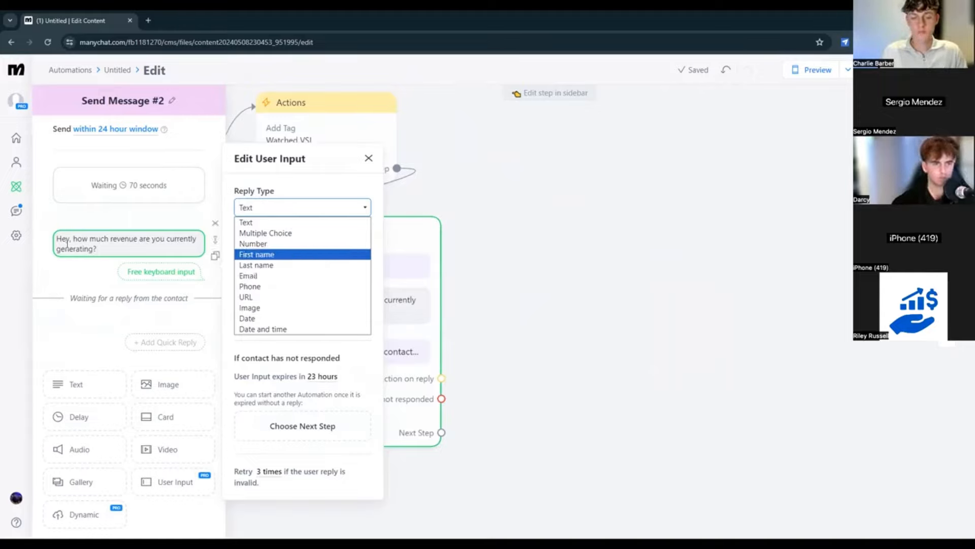
click(277, 224)
- Save the response to a new text user field named "Revenue" with the description "How much revenue they're generating"
click(272, 260)
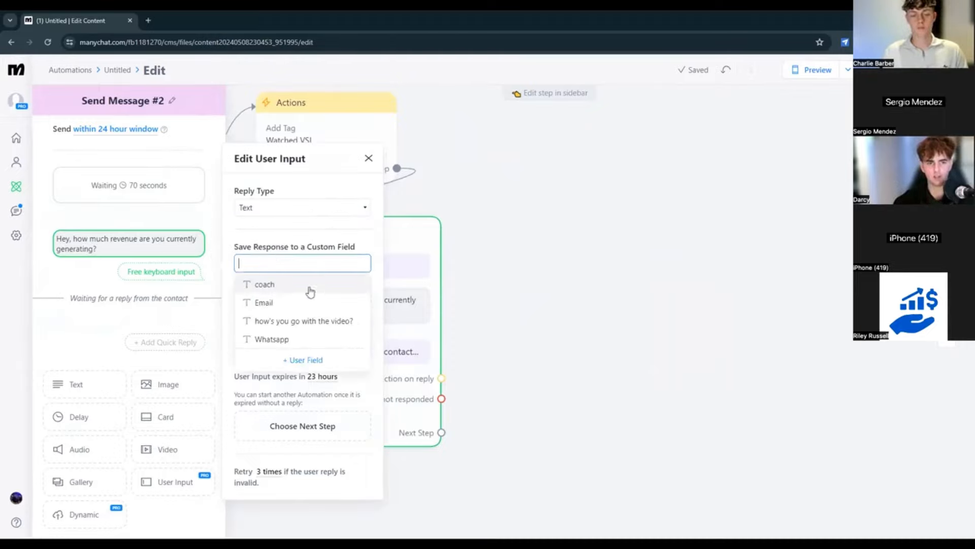
click(298, 360)
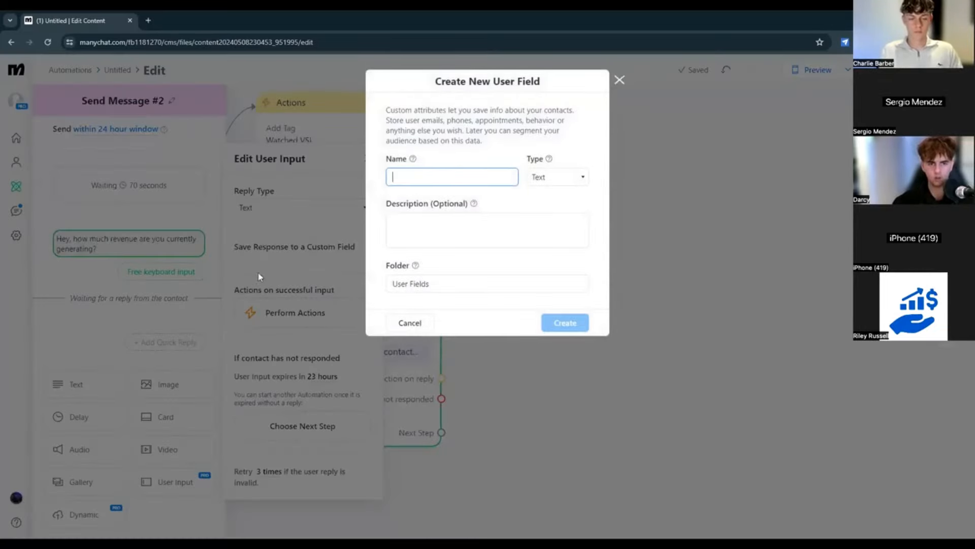
text(Reve)
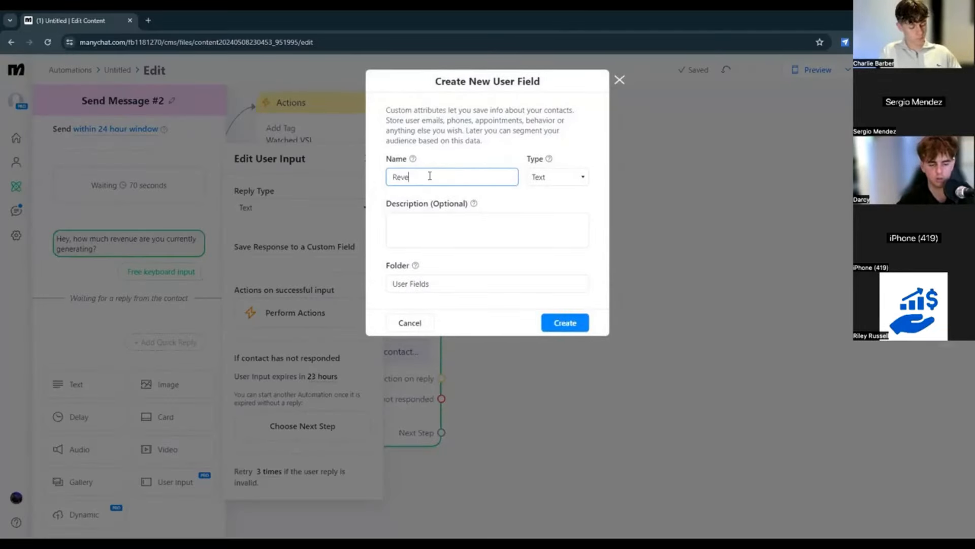
text(nue)
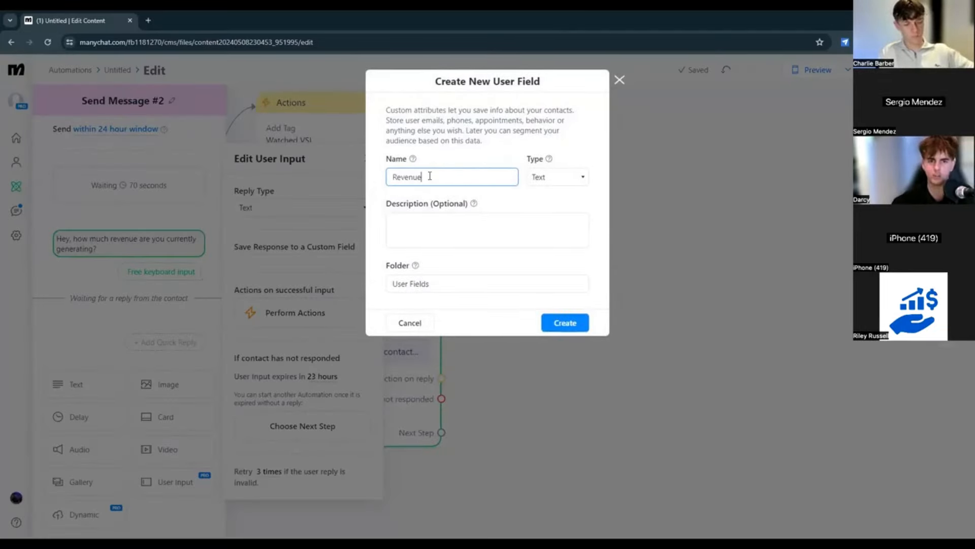
click(461, 164)
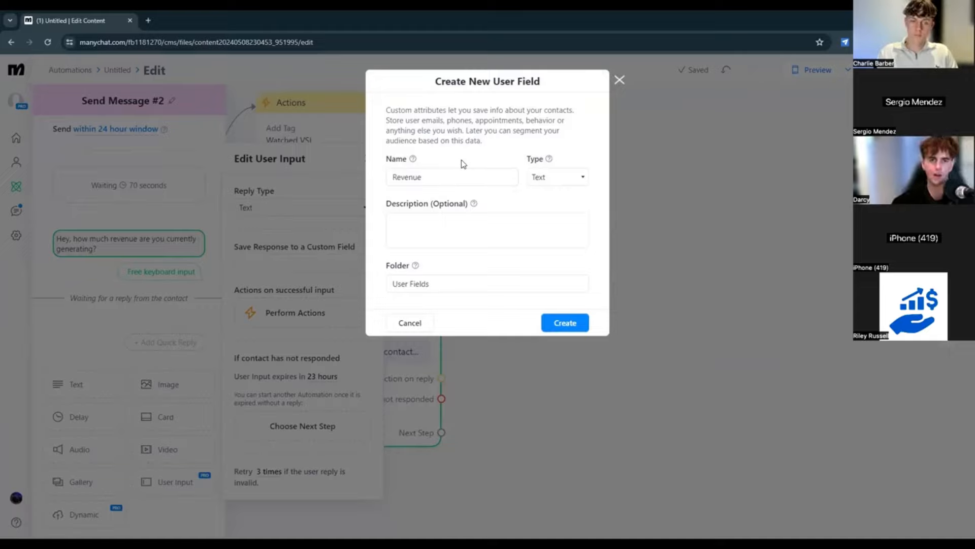
click(477, 230)
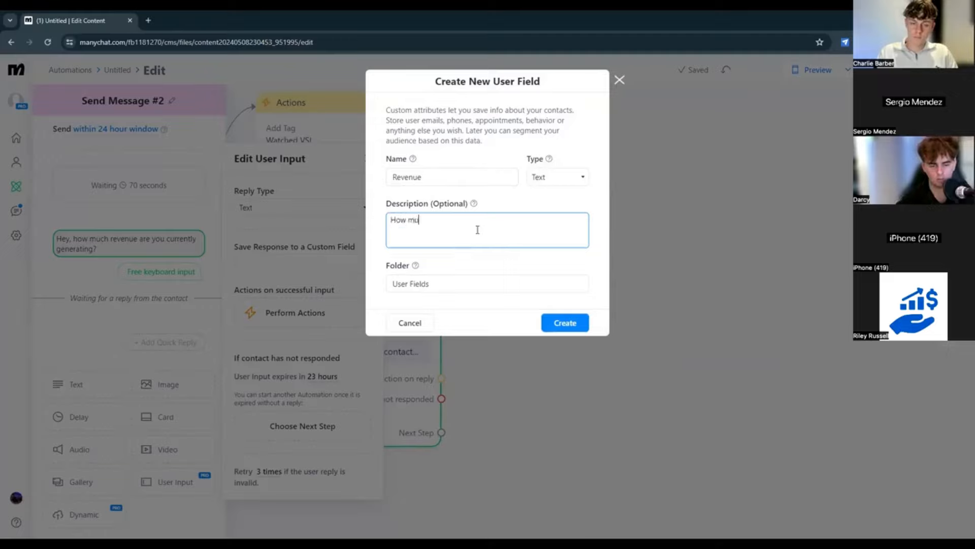
text(How much revenue the)
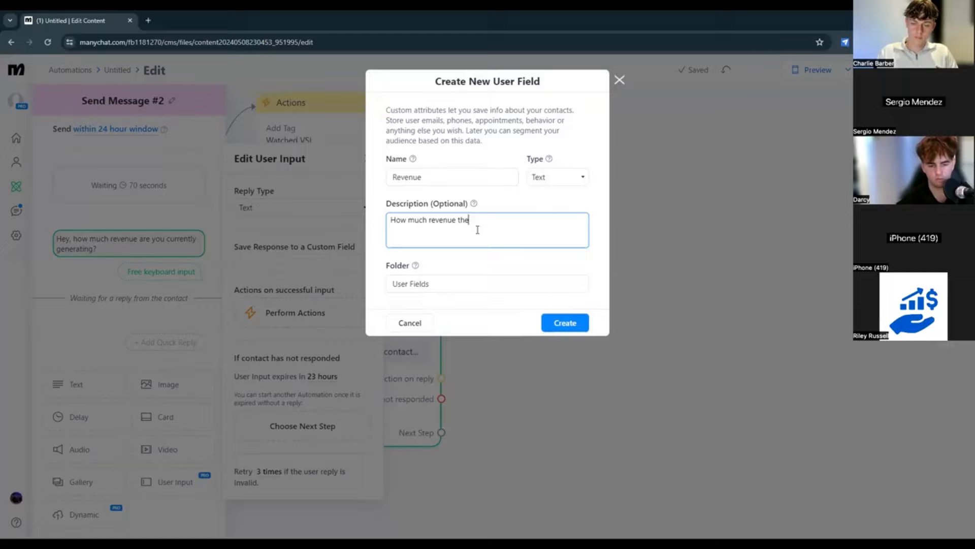
text(y're generating)
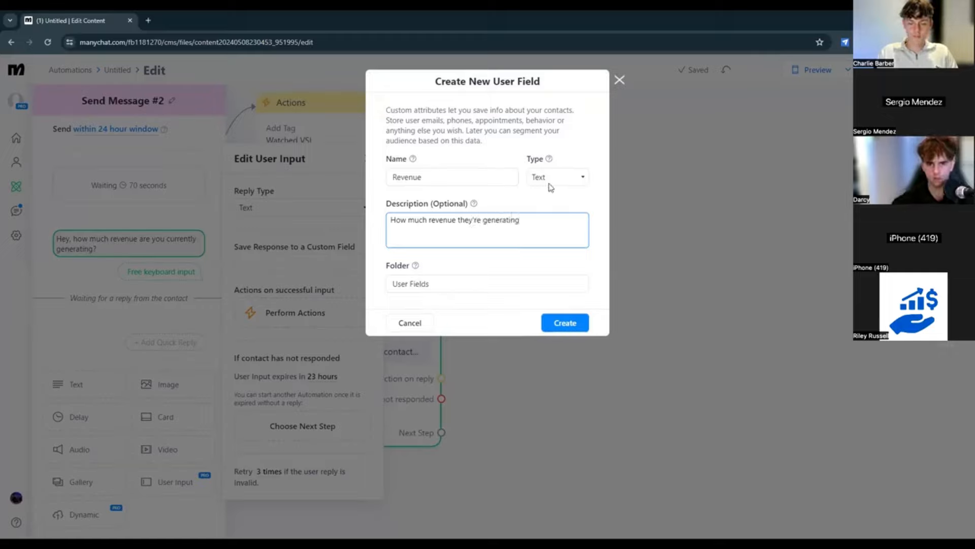
click(553, 176)
click(565, 325)
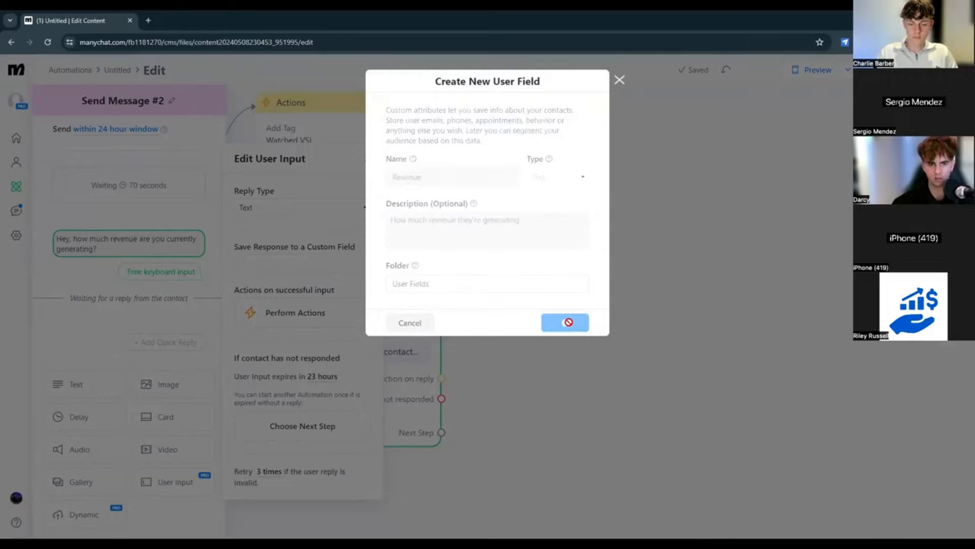
click(571, 321)
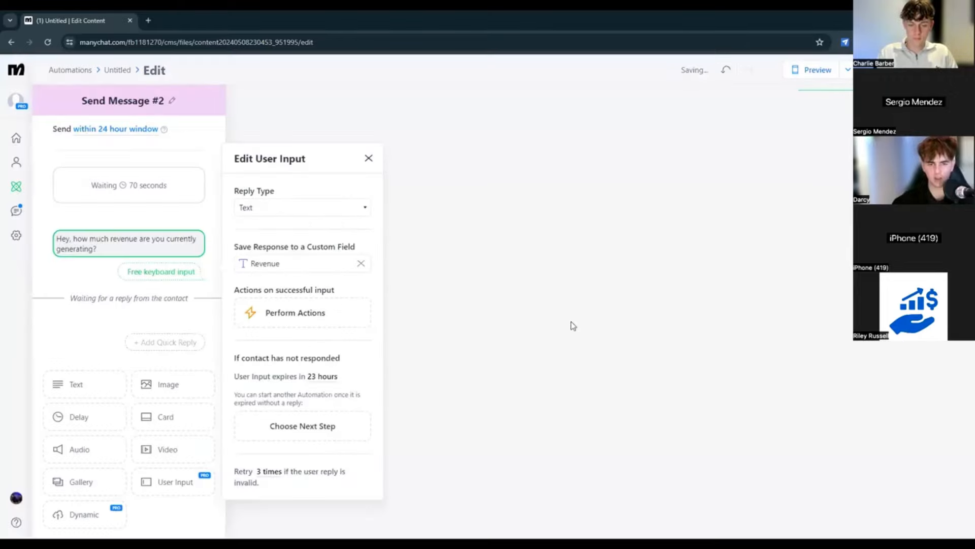
click(368, 158)
- Set the revenue question's User Input to expire in 21 hours when the contact has not responded
click(516, 257)
drag(506, 223, 546, 237)
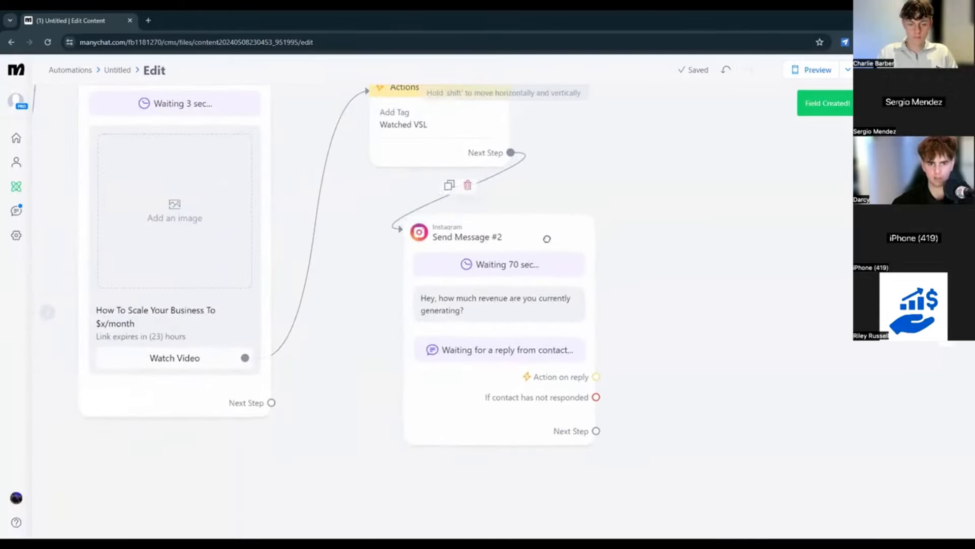
scroll(299, 224, down, 4)
scroll(446, 274, up, 5)
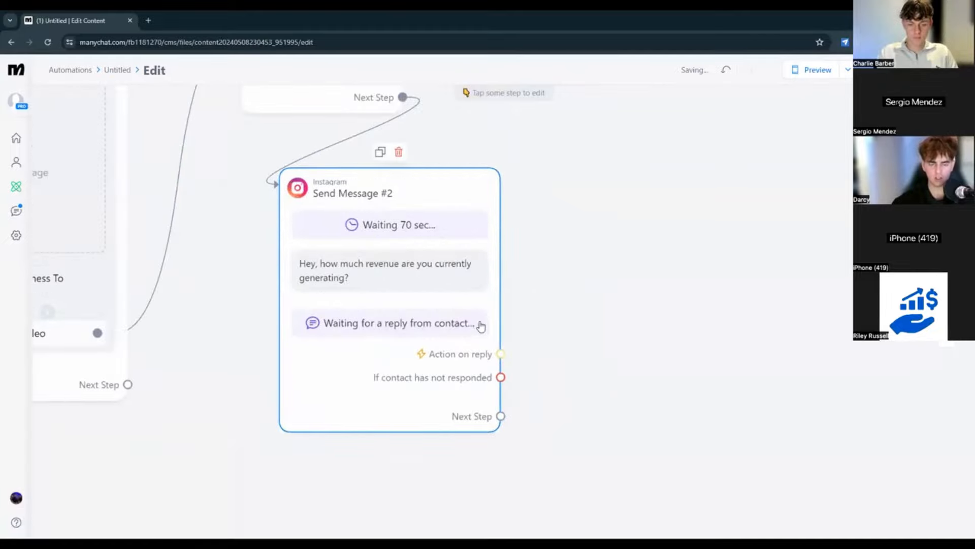
click(409, 300)
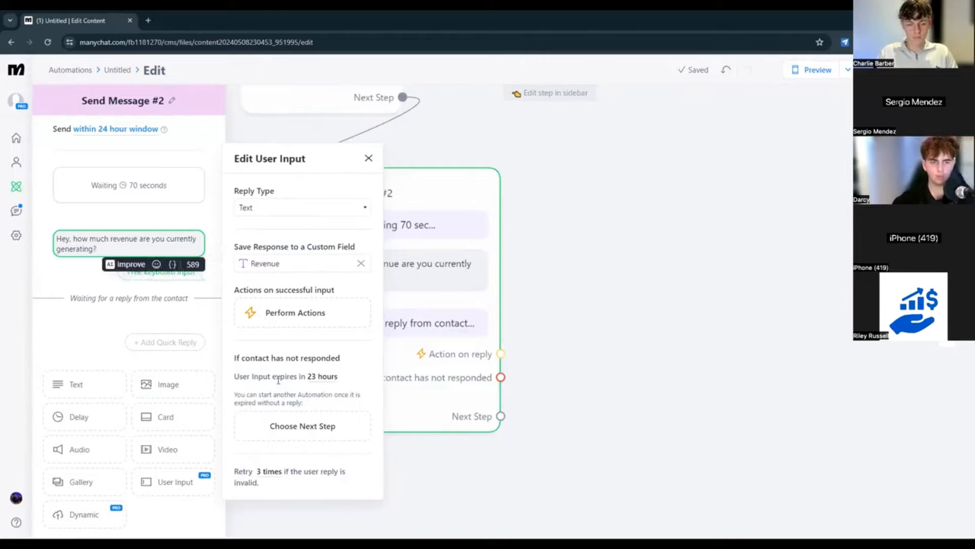
click(323, 379)
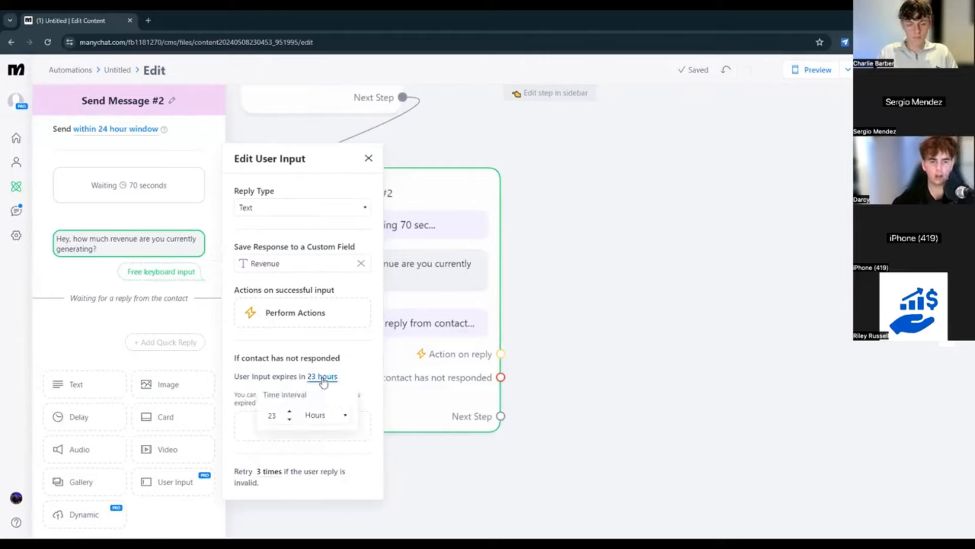
click(278, 416)
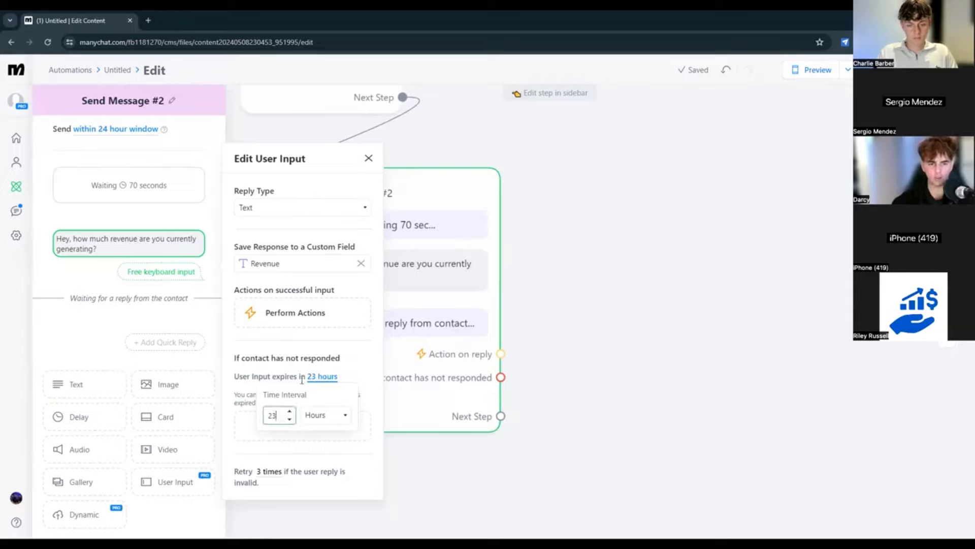
click(289, 418)
click(289, 419)
click(298, 358)
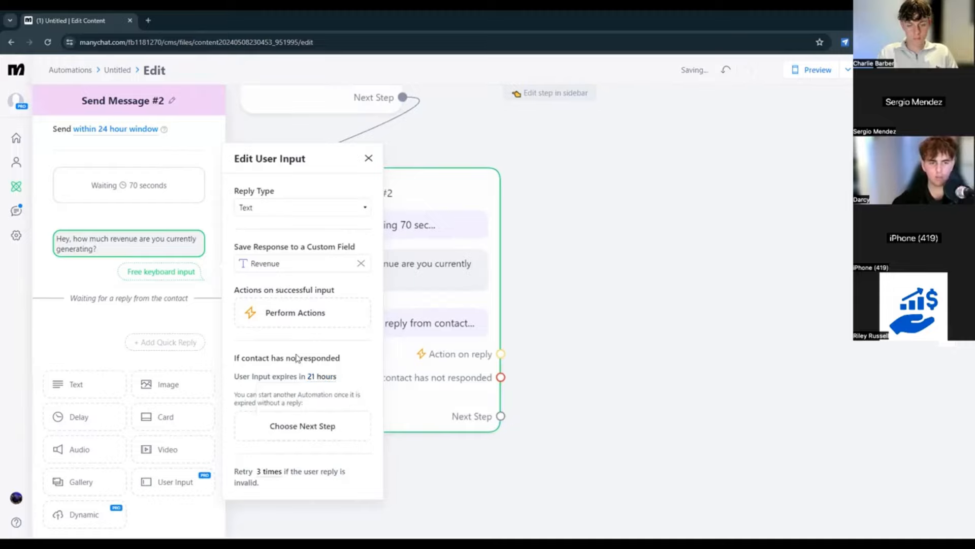
- Add an Instagram message as the next step if the contact has not responded, and place it closer to Send Message #2
click(304, 427)
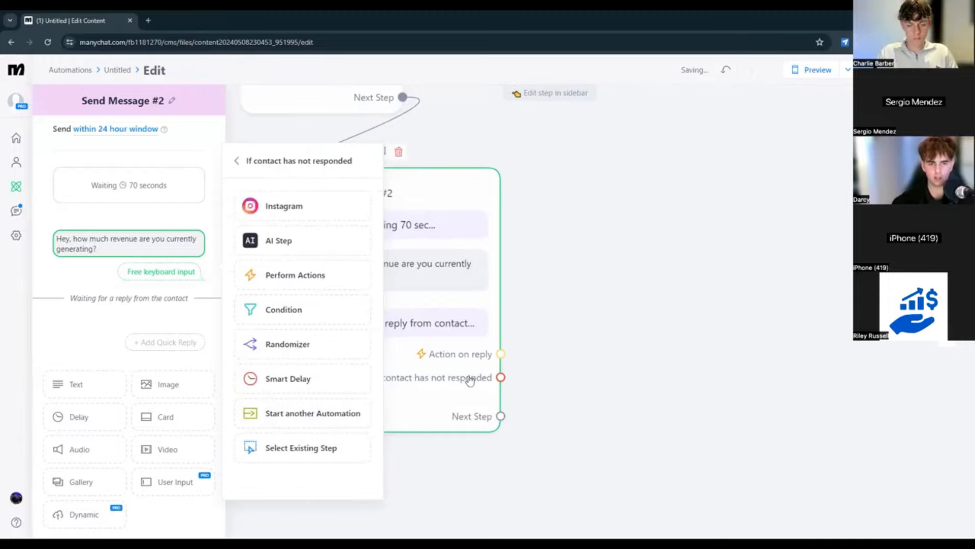
click(303, 210)
click(580, 327)
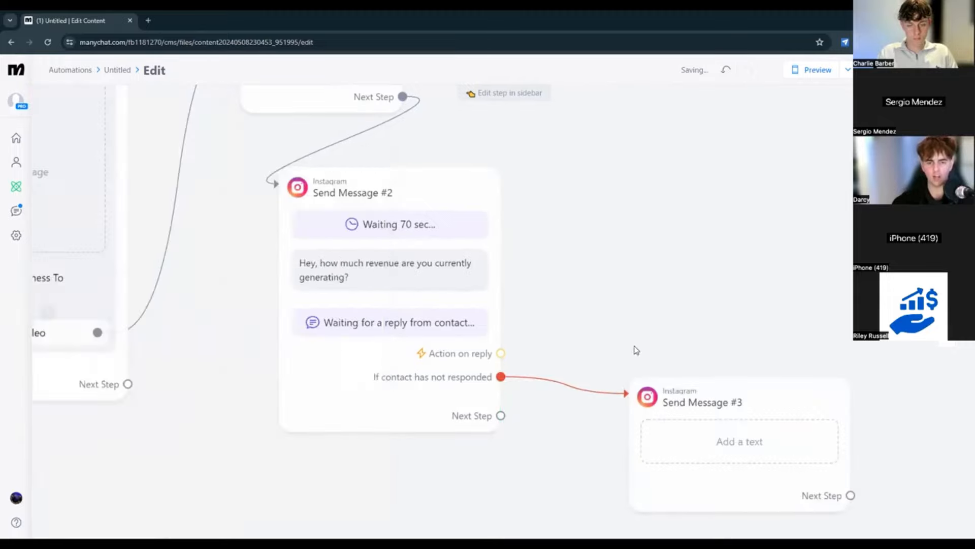
drag(656, 353, 498, 223)
drag(594, 312, 567, 350)
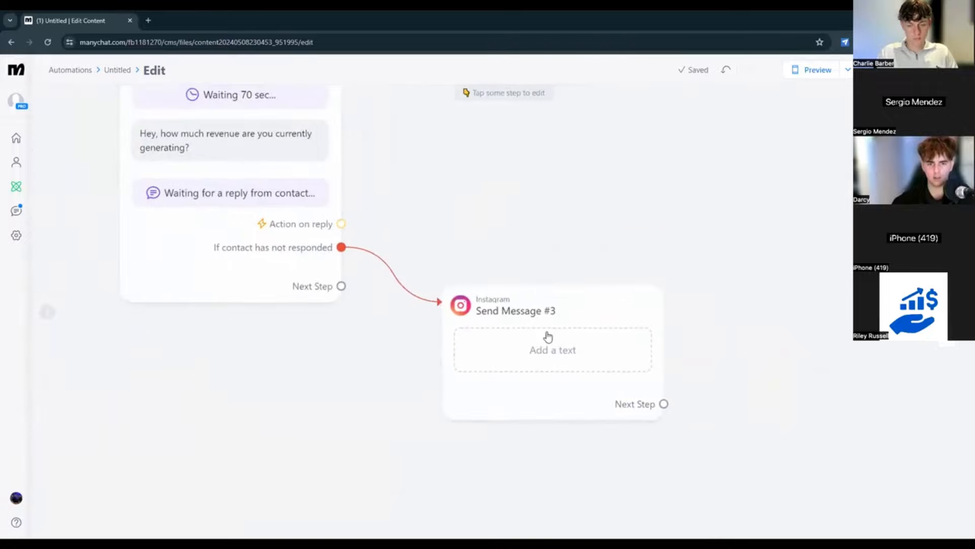
- Write "Hey did you get to that video? The link is going to expire soon" as the text of Send Message #3
click(520, 313)
text(He)
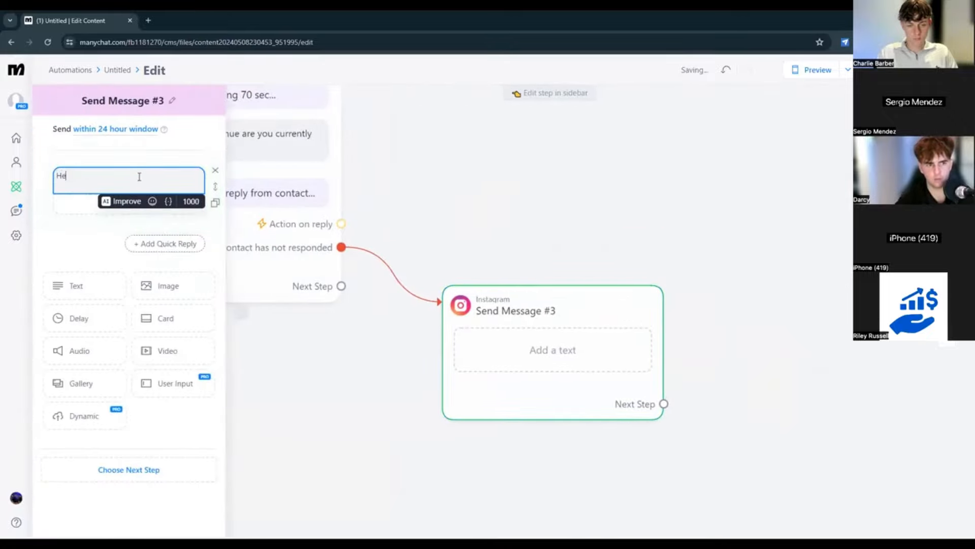
text(y did you )
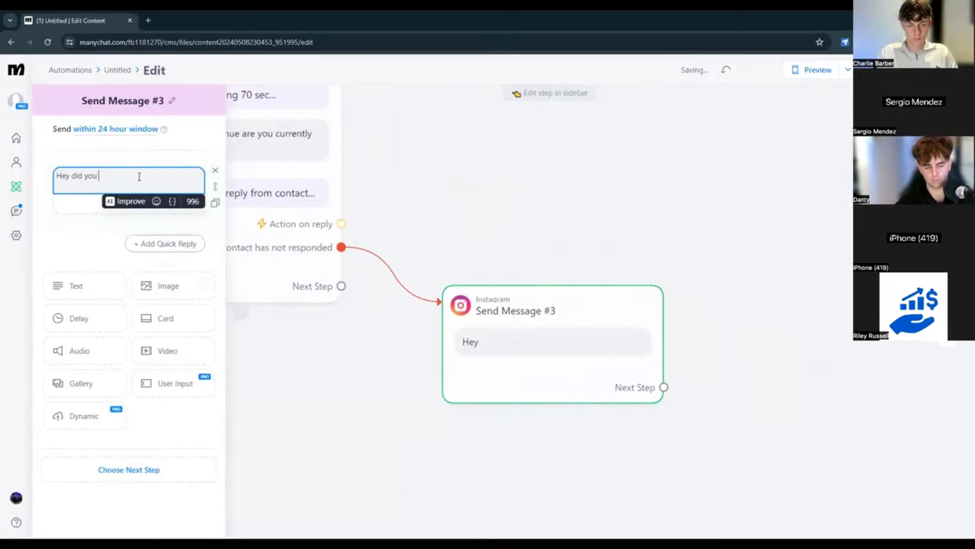
text(get to that)
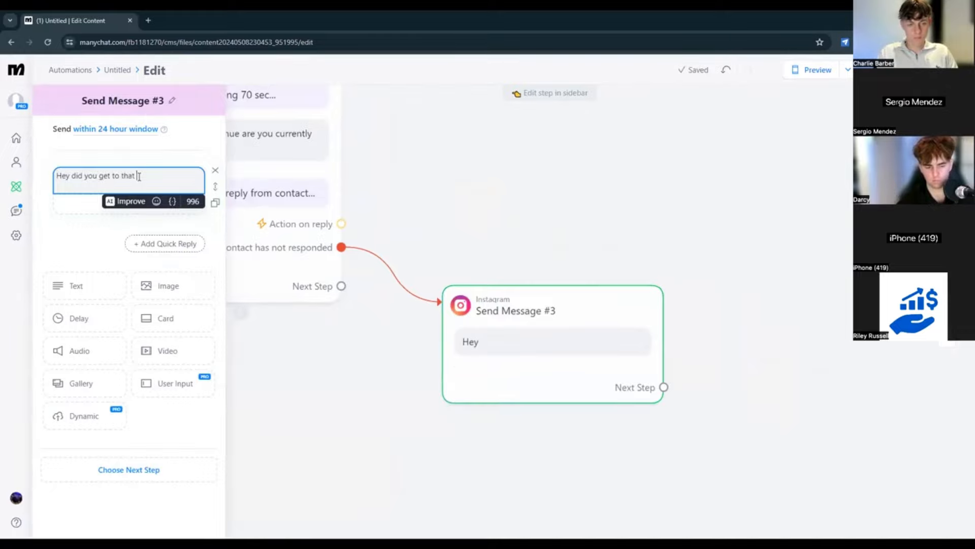
text( video?)
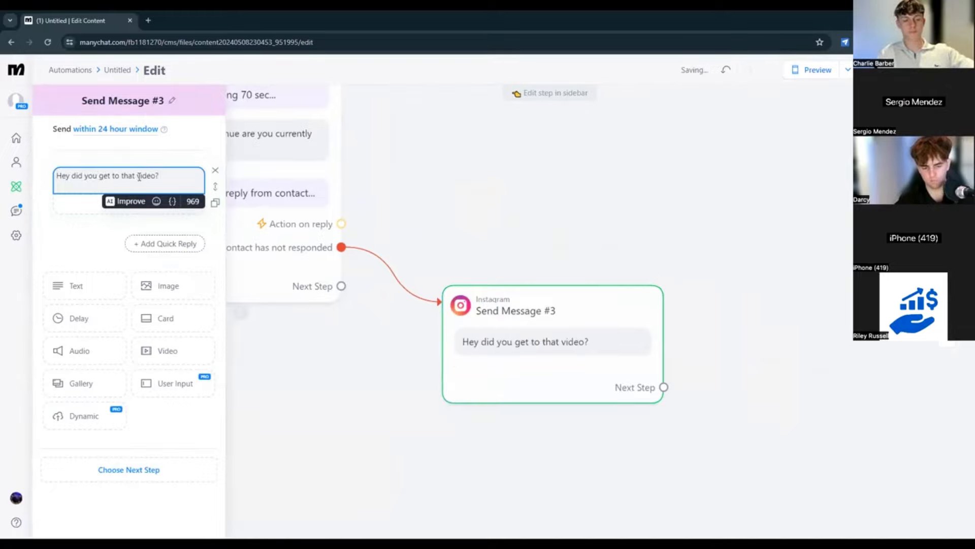
text( The li)
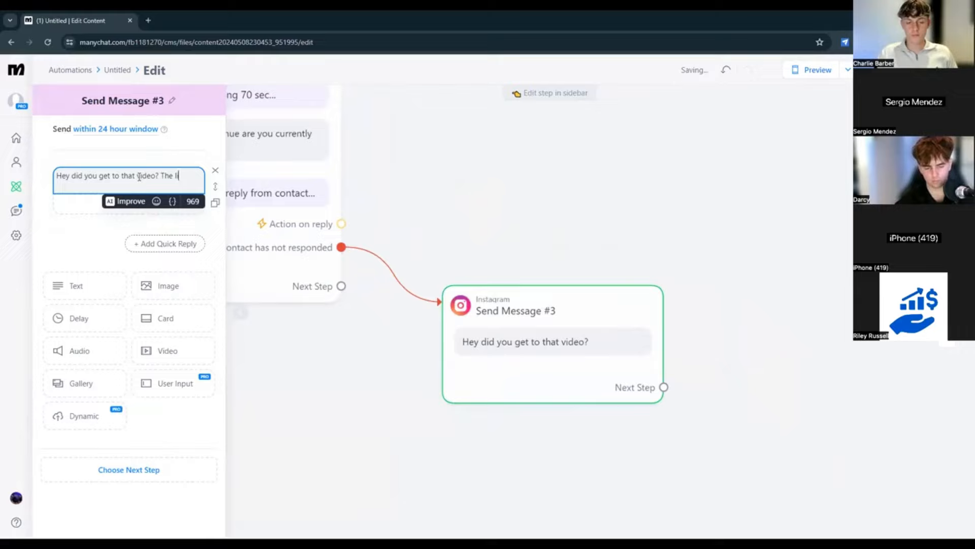
text(nk is going)
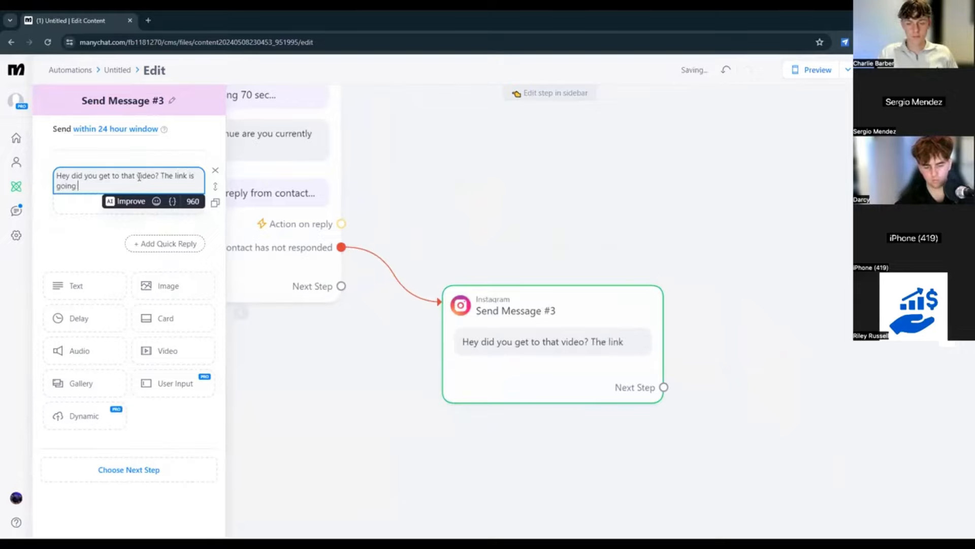
text( to expire)
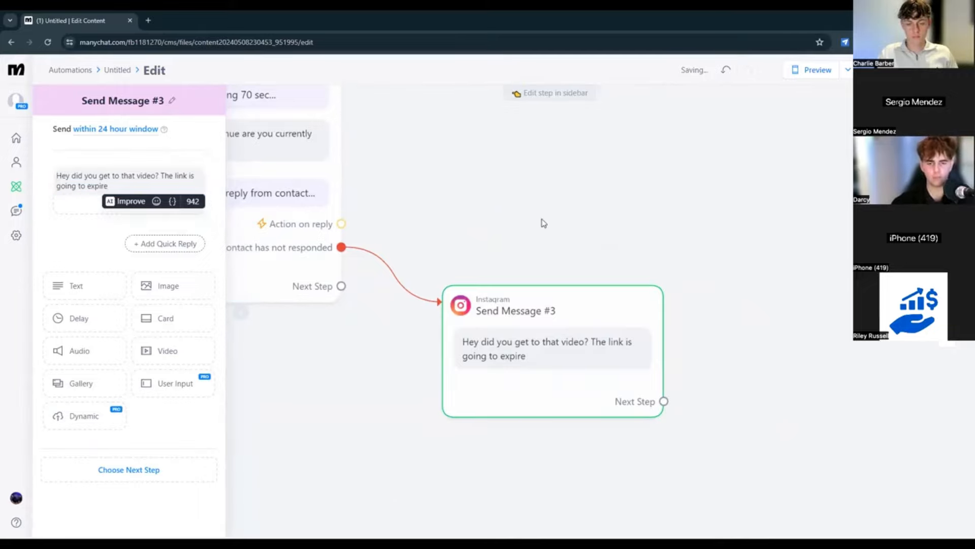
click(577, 172)
scroll(551, 256, up, 1)
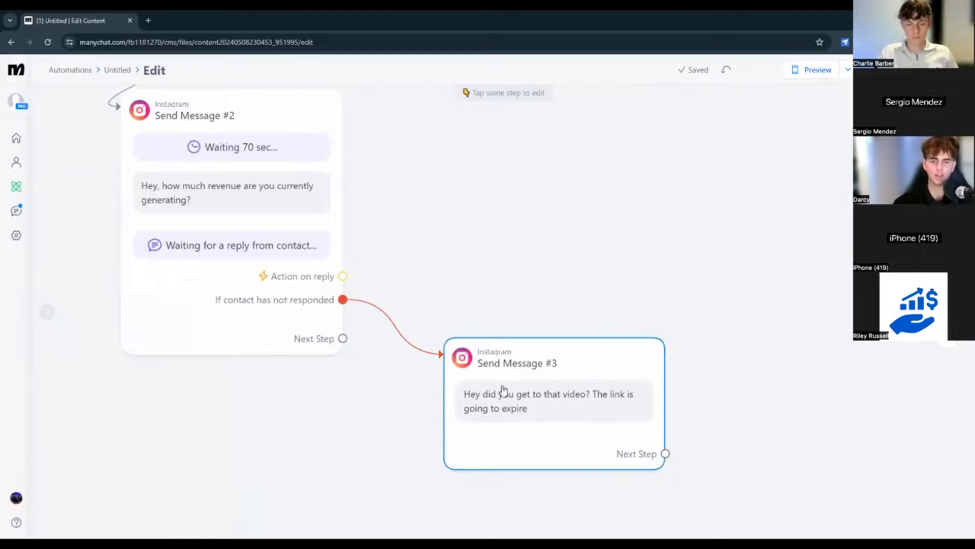
click(536, 406)
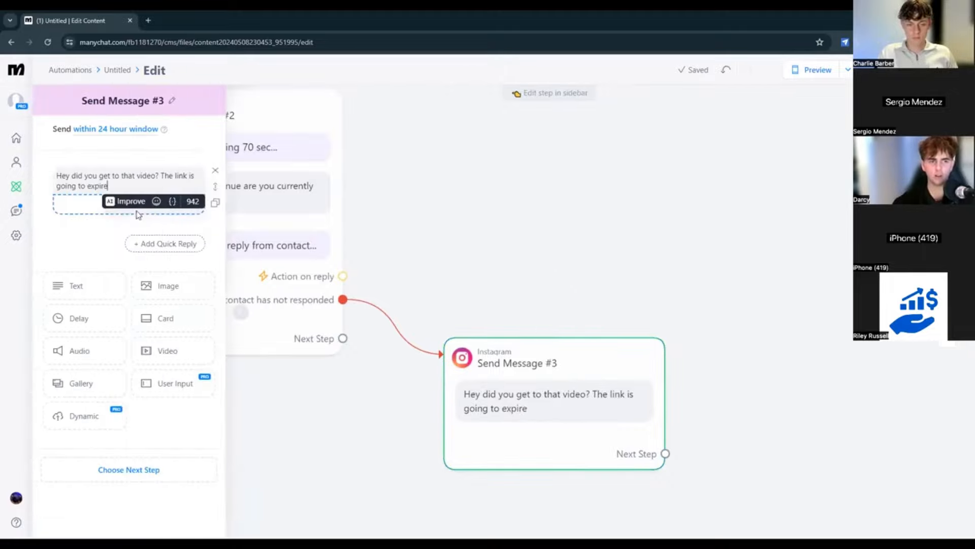
click(572, 236)
- Reposition the Send Message #3 step directly beneath Send Message #2 in the flow
scroll(591, 237, down, 3)
drag(608, 259, 520, 228)
drag(482, 300, 276, 360)
drag(461, 325, 594, 381)
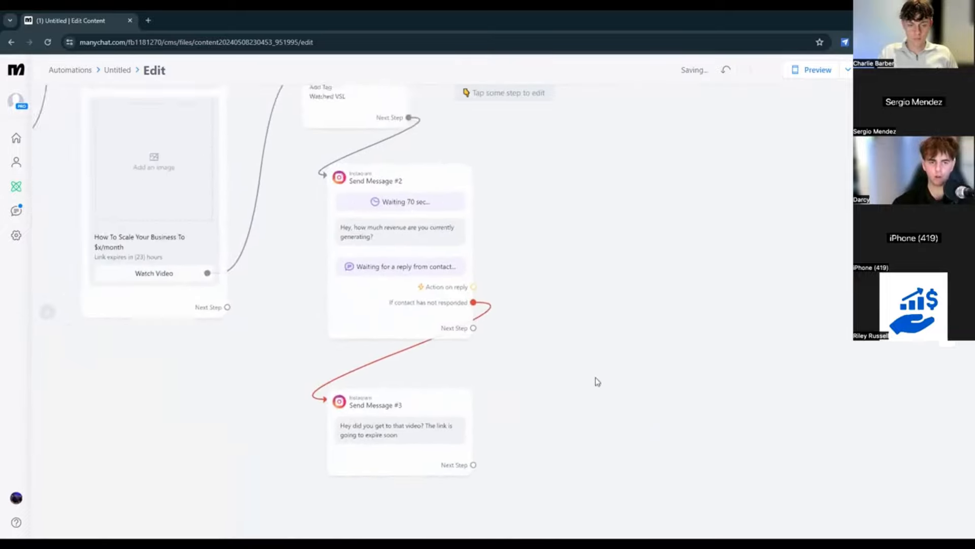
scroll(544, 342, down, 1)
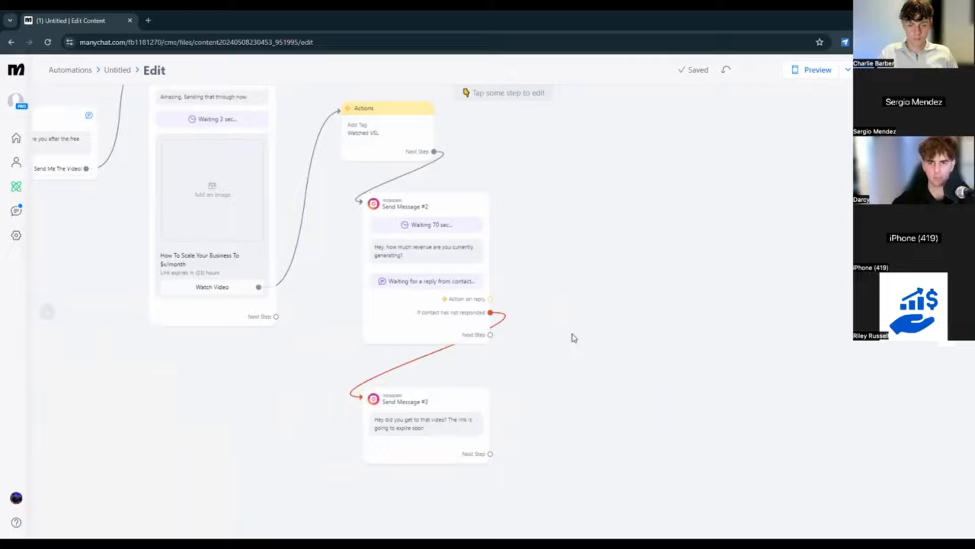
scroll(599, 305, up, 3)
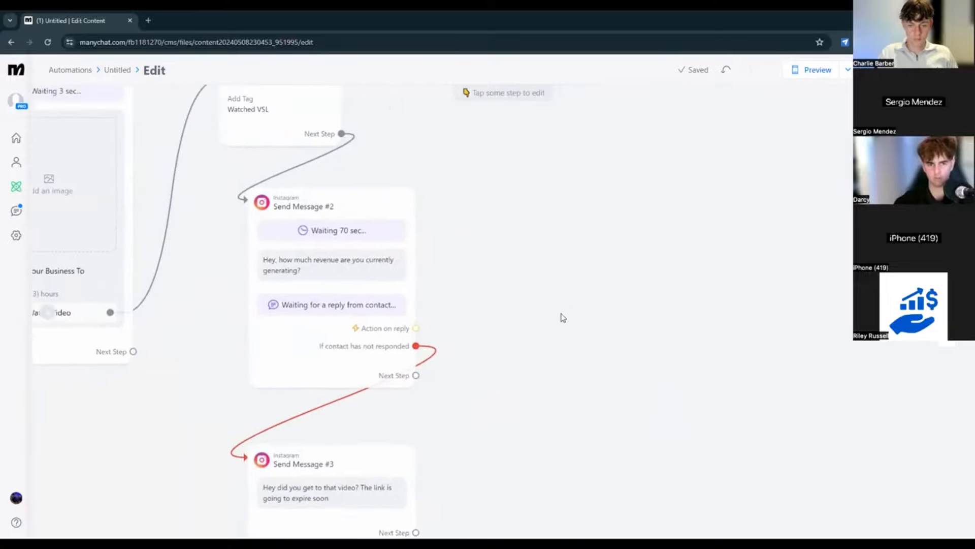
click(268, 288)
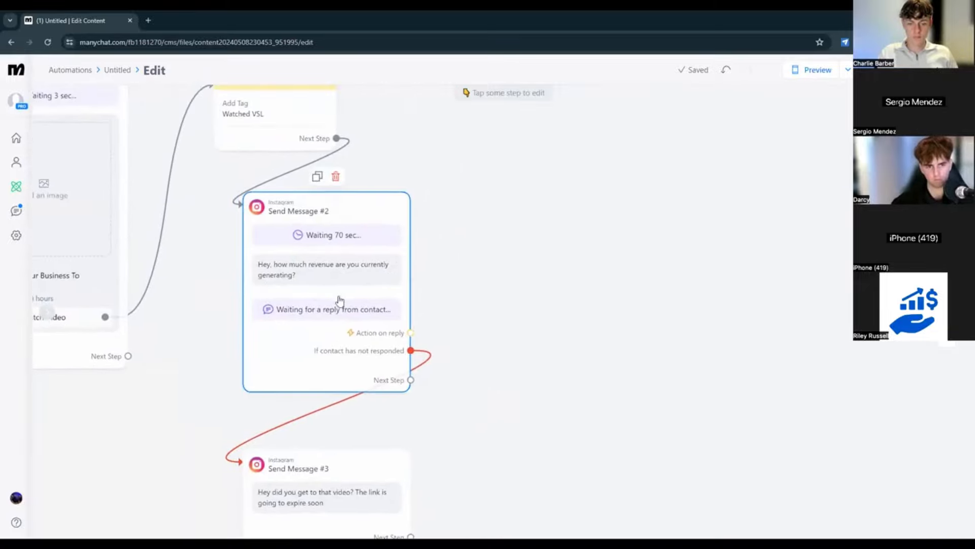
click(317, 344)
click(540, 270)
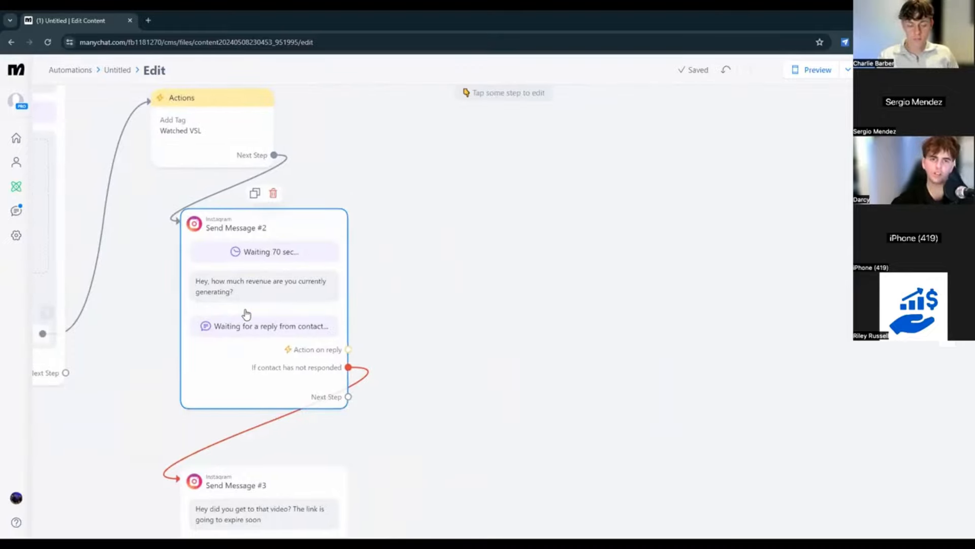
drag(480, 261, 387, 278)
scroll(732, 269, down, 2)
scroll(387, 279, up, 2)
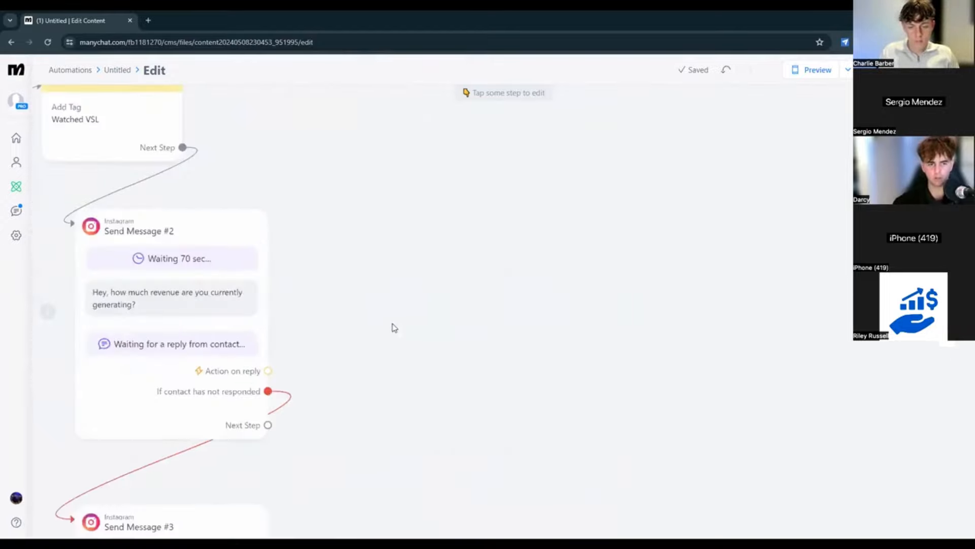
drag(393, 324, 521, 322)
drag(400, 370, 445, 261)
click(472, 260)
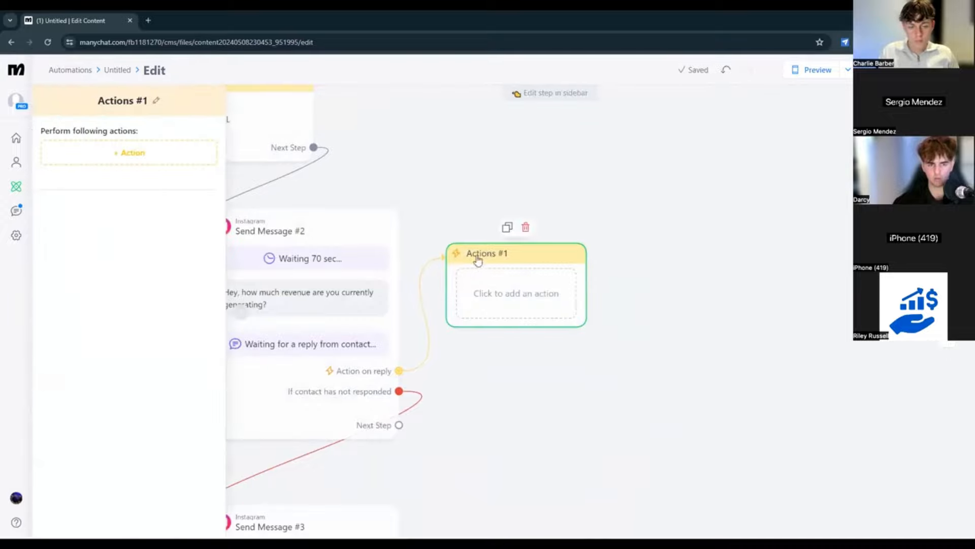
click(132, 154)
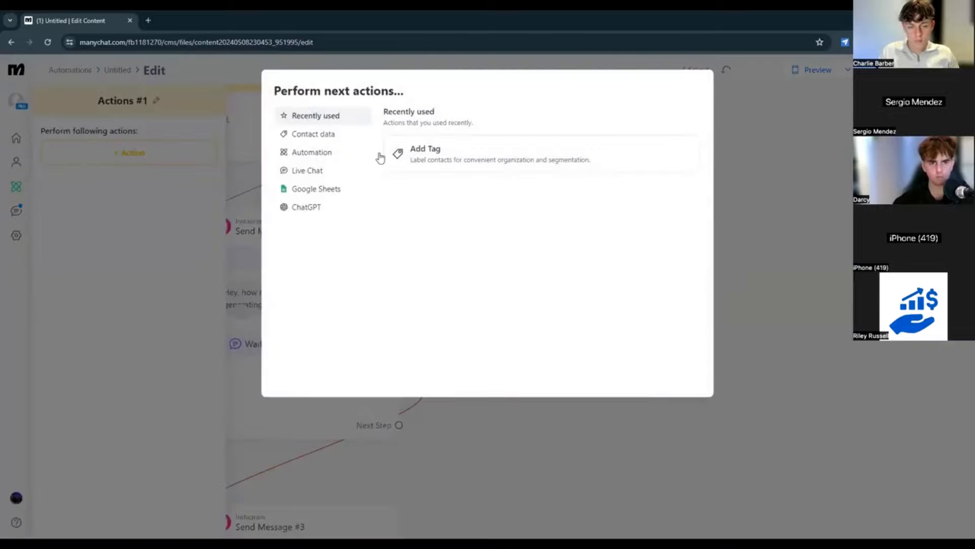
click(827, 220)
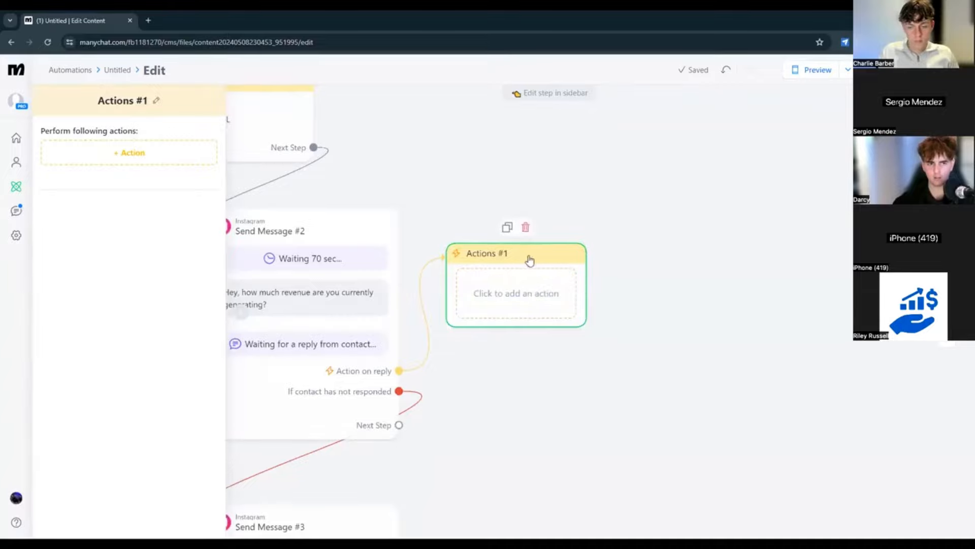
click(594, 272)
click(526, 227)
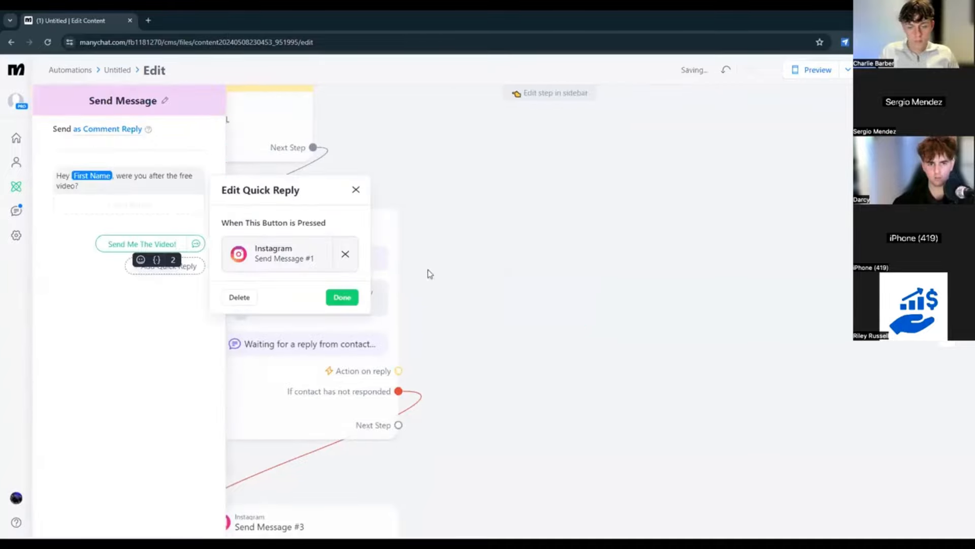
click(413, 305)
- Add an Instagram message as the regular next step after Send Message #2, placed beside it in the flow
drag(518, 300, 454, 240)
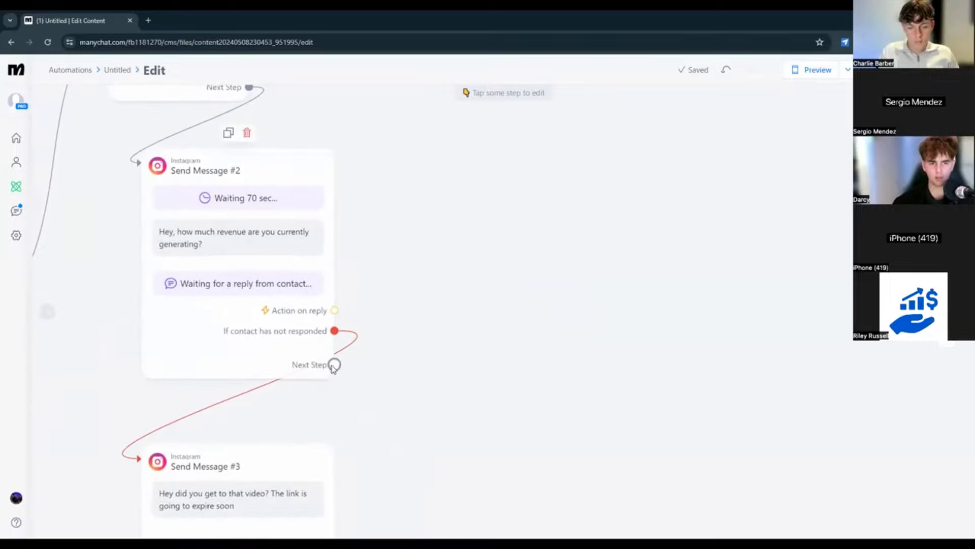
click(334, 365)
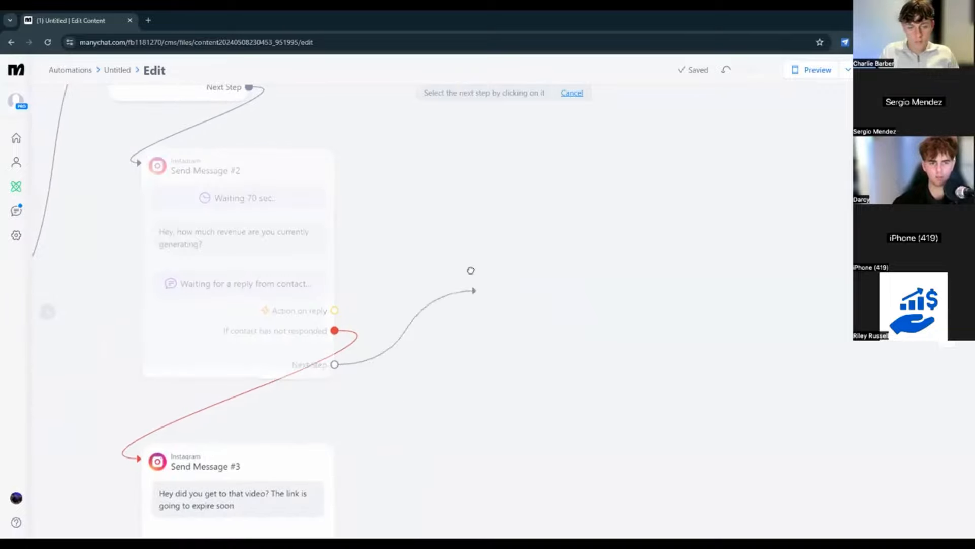
click(418, 191)
click(459, 194)
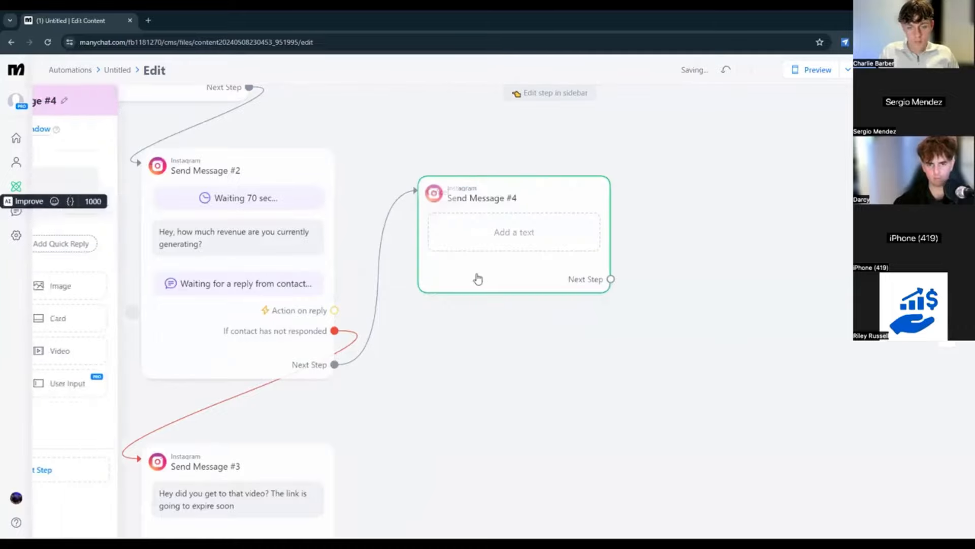
- Add a 3-second delay to Send Message #4 and place it above the empty text block
click(98, 175)
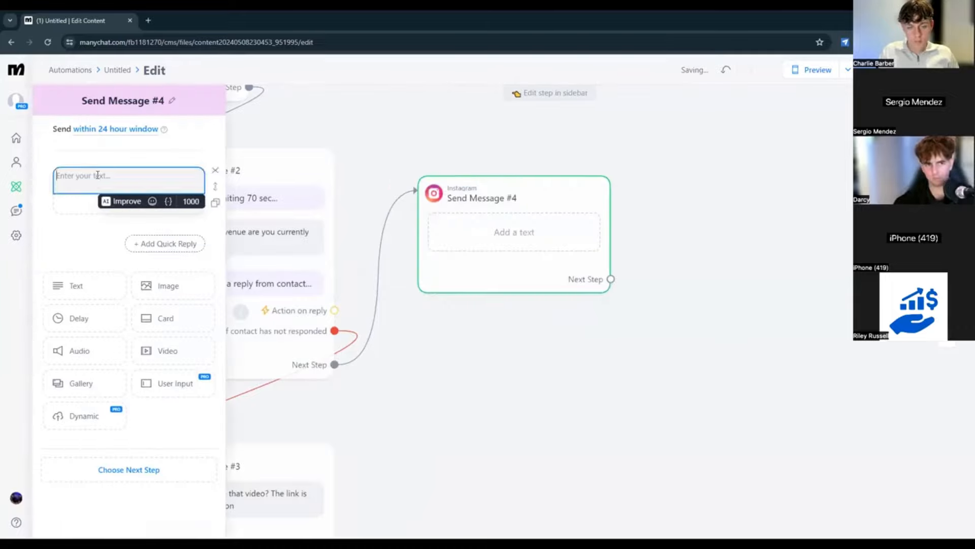
click(88, 318)
mouse_move(217, 252)
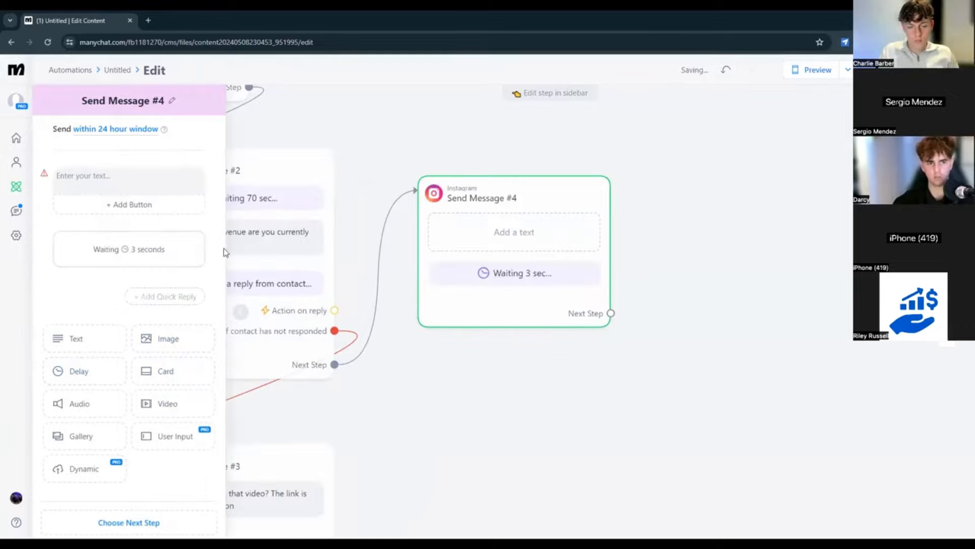
drag(216, 249, 214, 184)
click(675, 375)
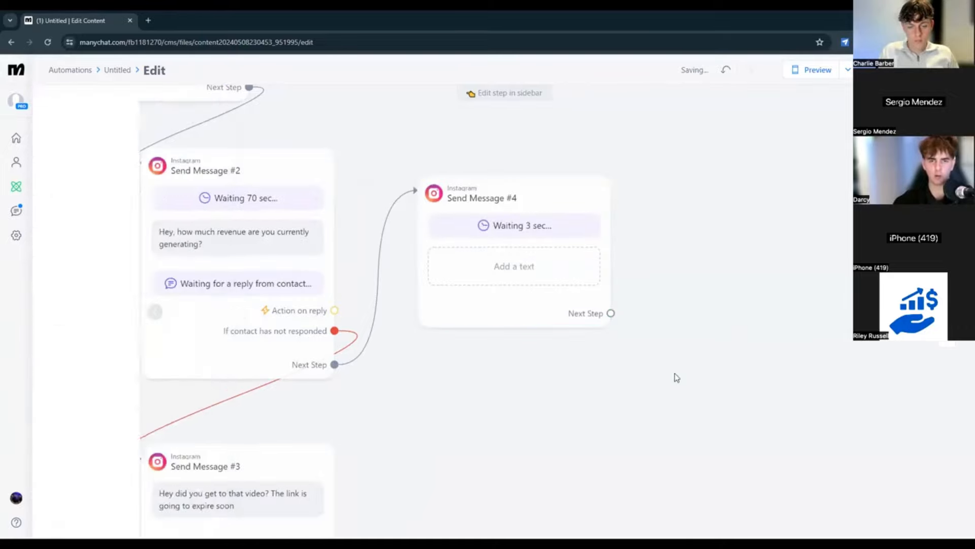
- Write "Thanks for sharing!" as the text of Send Message #4
drag(632, 400, 764, 421)
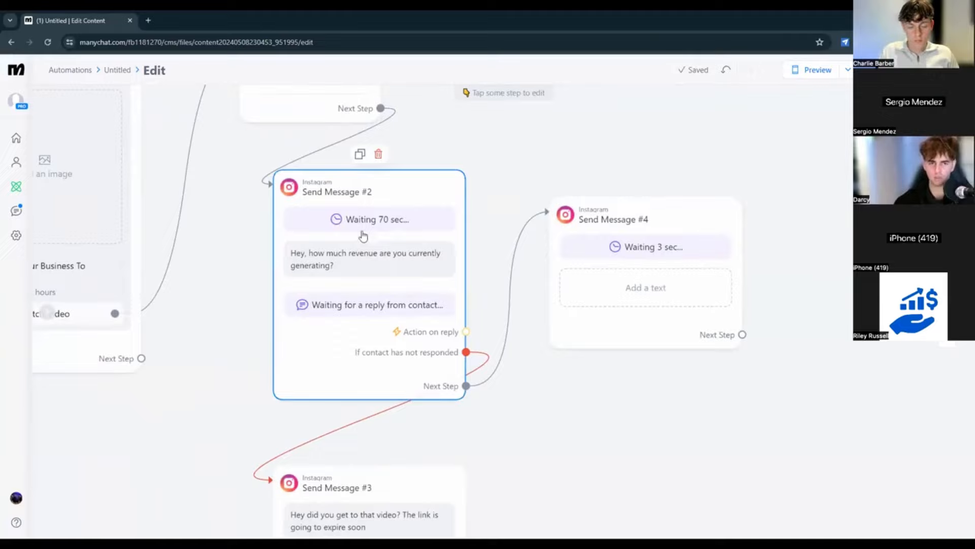
click(644, 285)
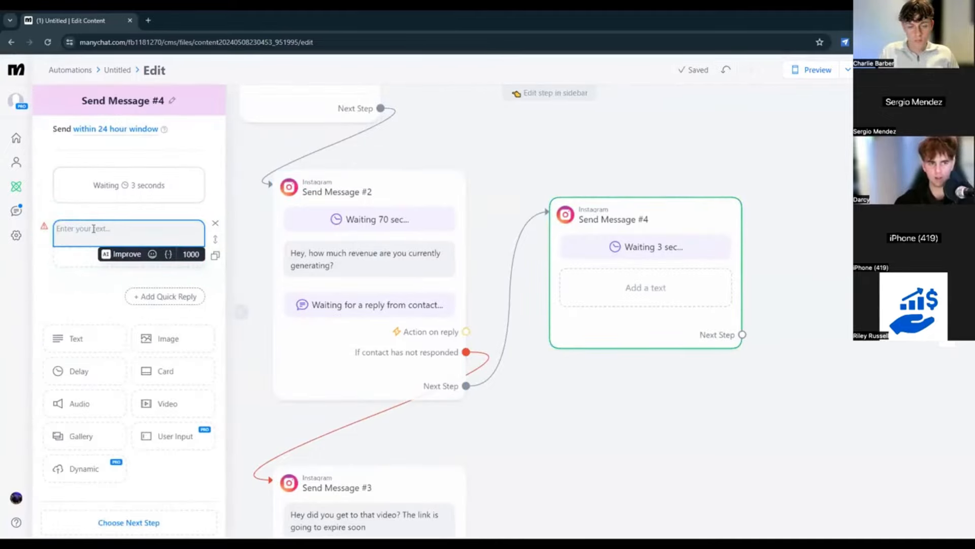
text(Thank)
text(s t)
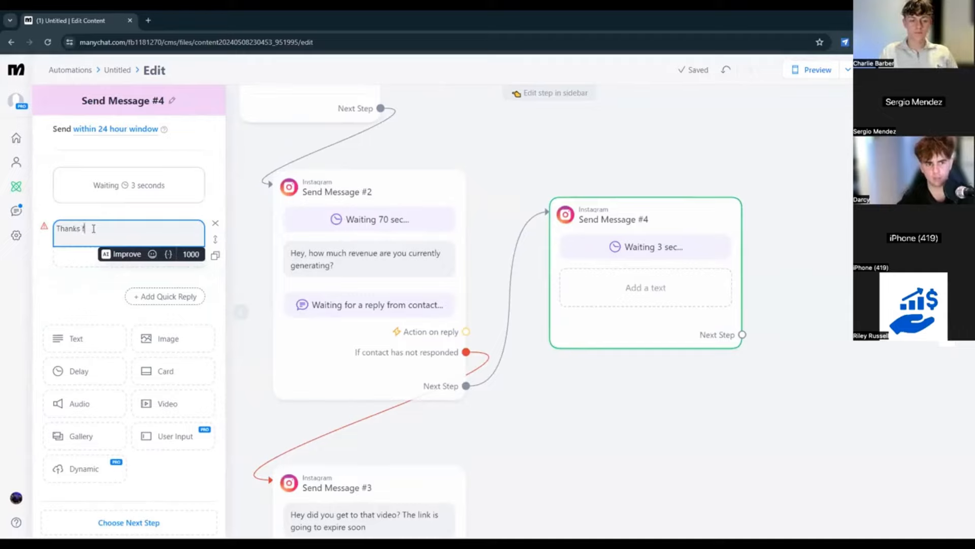
text(or sharing!)
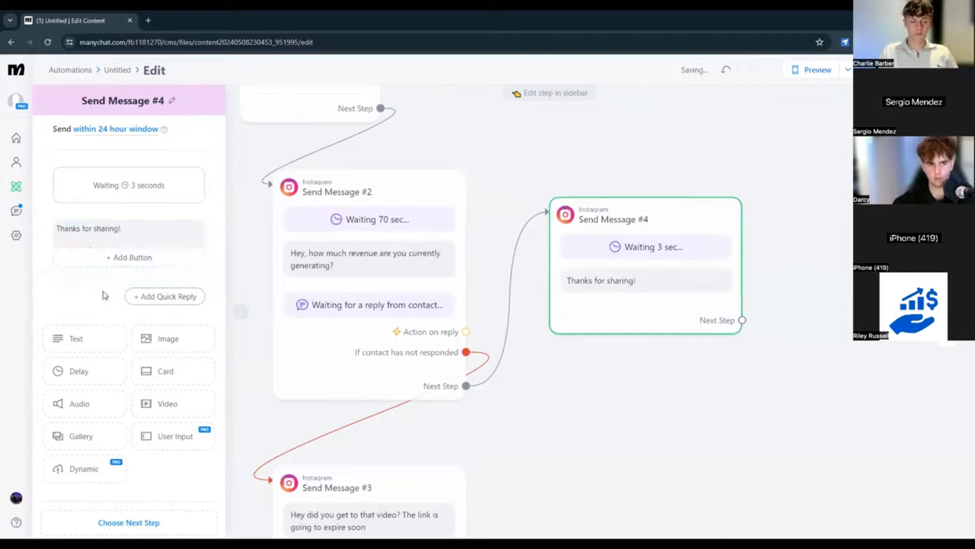
- Duplicate the 3-second delay in Send Message #4 and place the copy below the "Thanks for sharing!" text
click(215, 203)
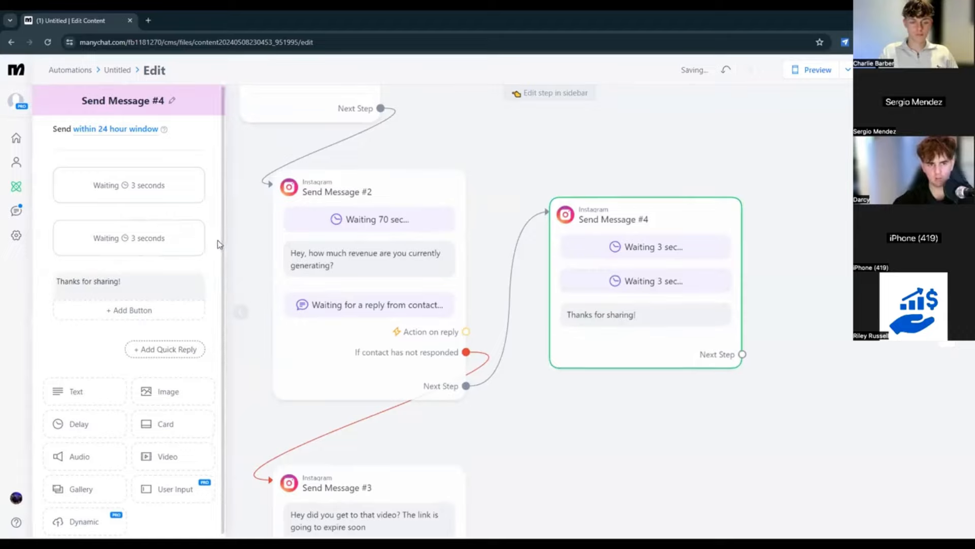
drag(215, 239, 210, 314)
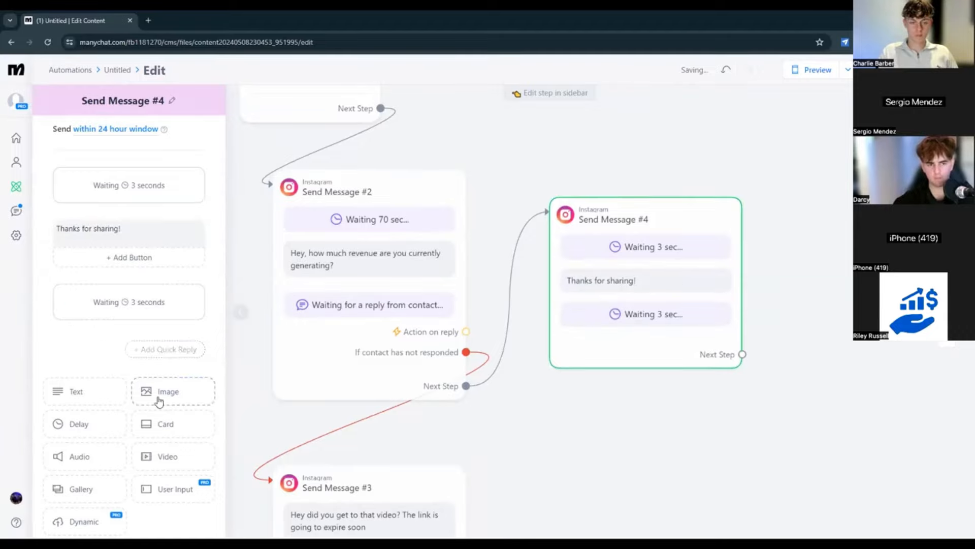
click(76, 398)
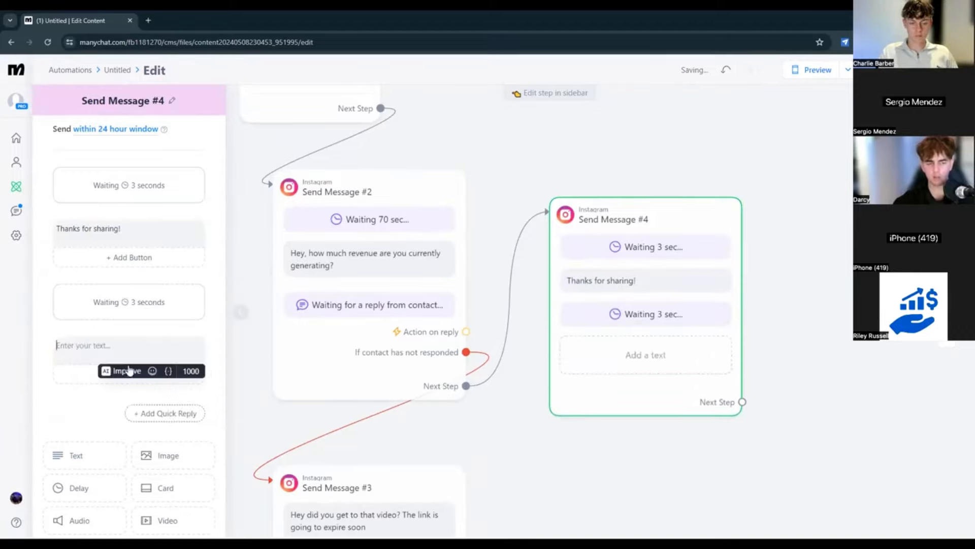
click(214, 341)
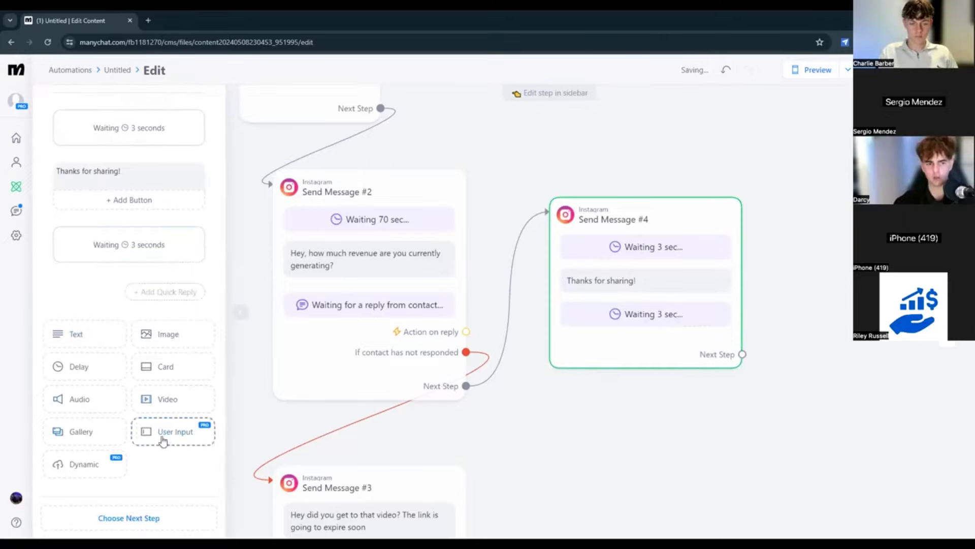
- Add a User Input to Send Message #4 asking "Btw, I'm running a special for similar businesses to you this month, would you like a free program?"
click(153, 419)
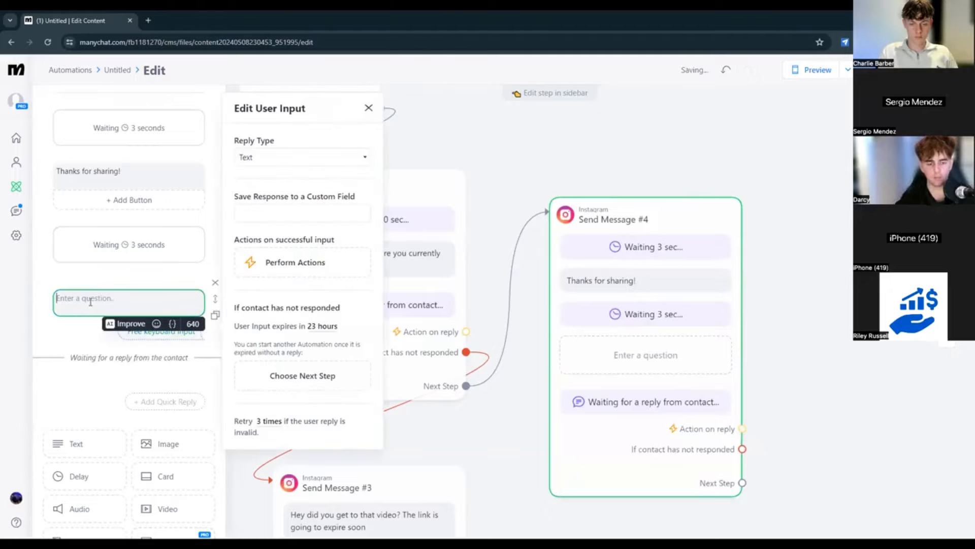
text(B)
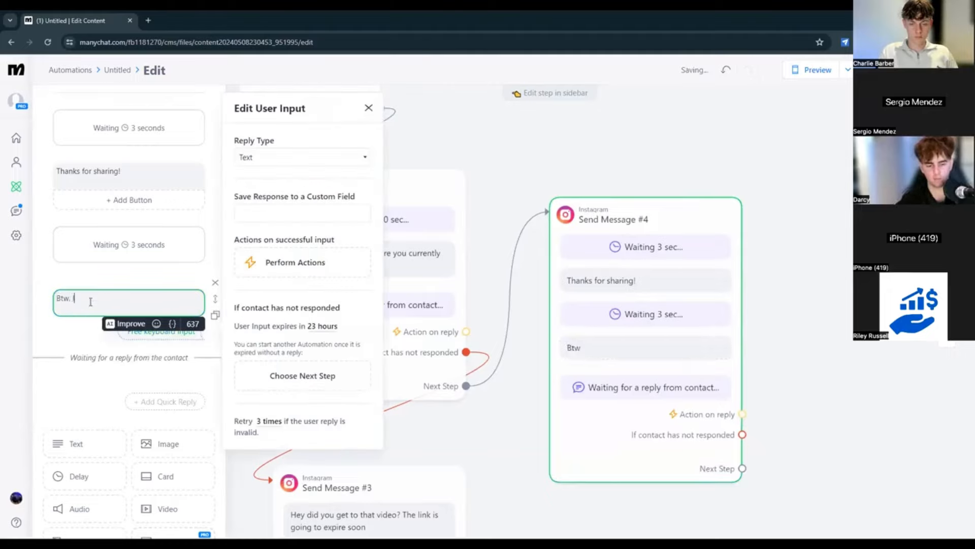
text(tw, I'm running a)
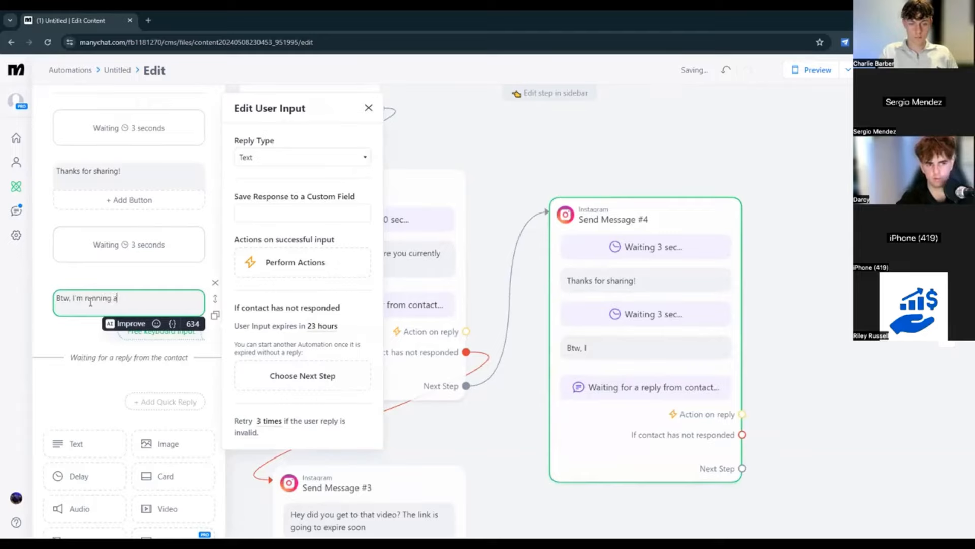
text( special f)
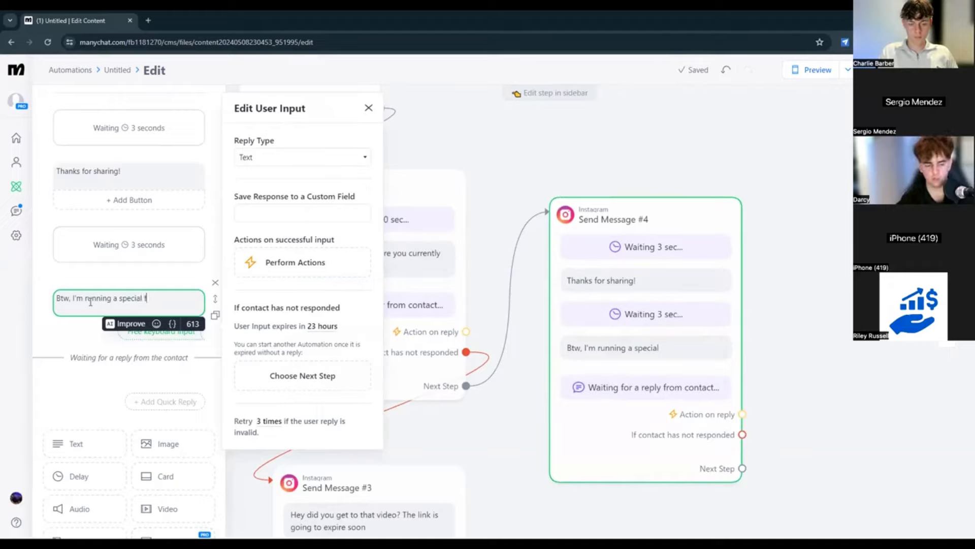
text(or similar)
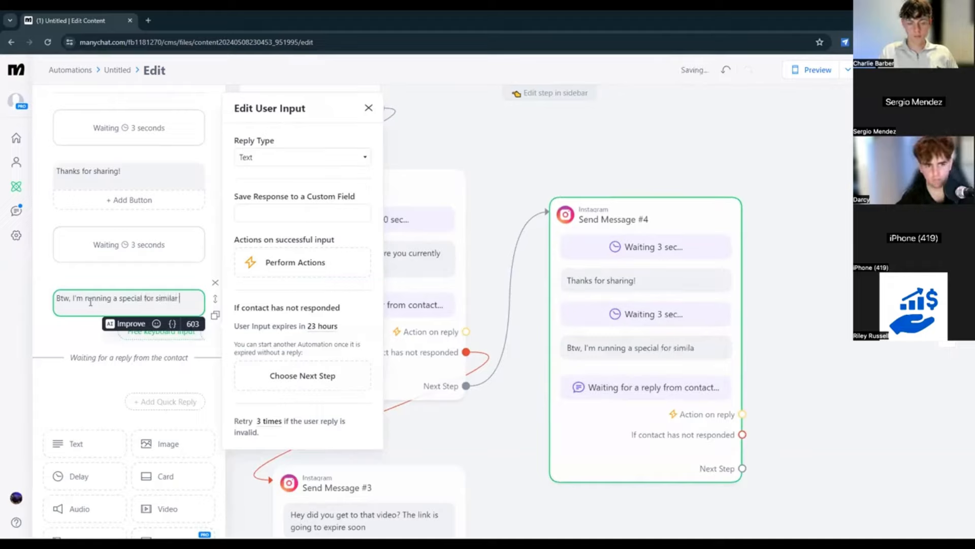
text( business)
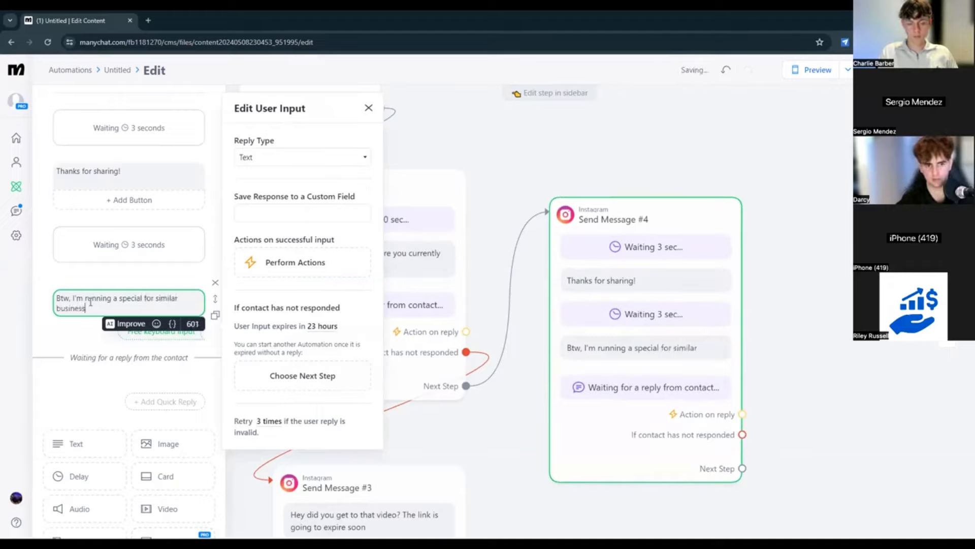
text(es to you this)
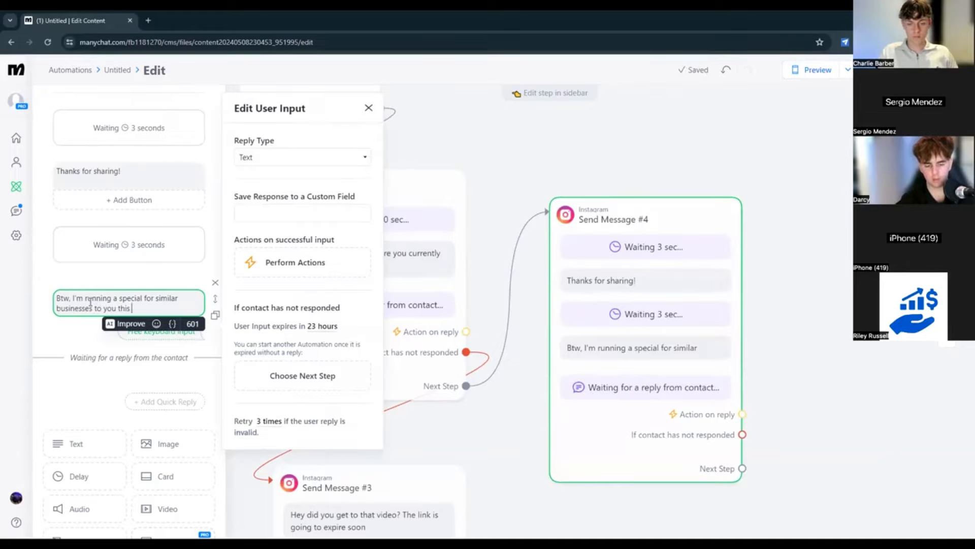
text( month, wo)
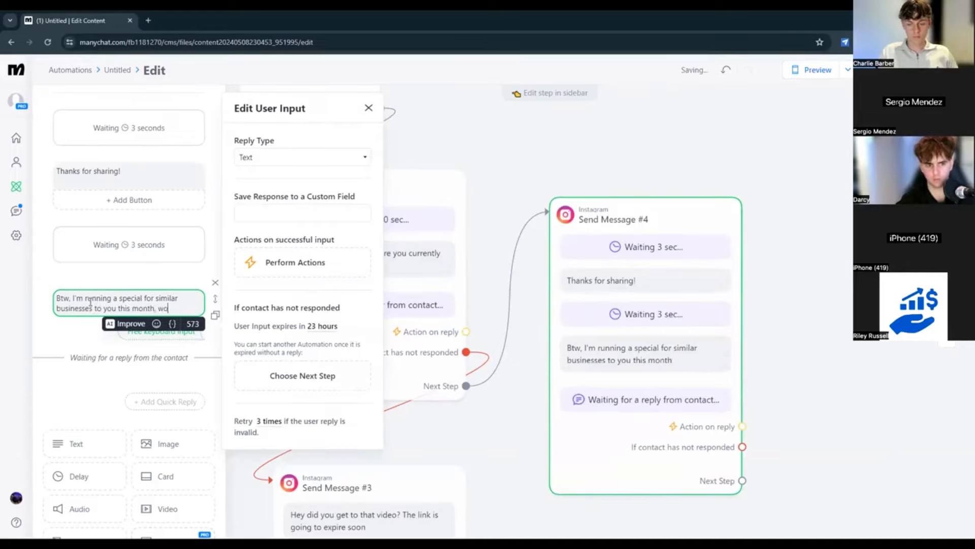
text(uld you like a)
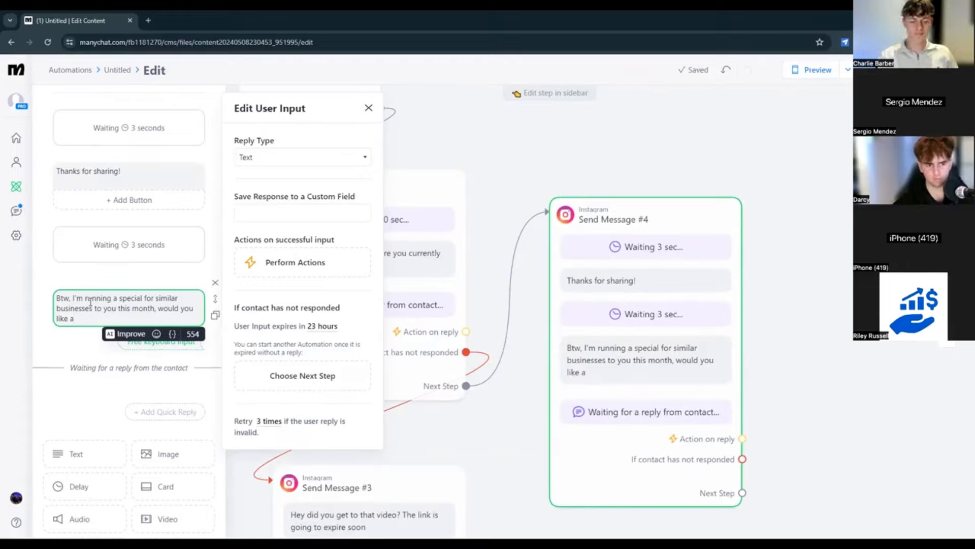
text(free program)
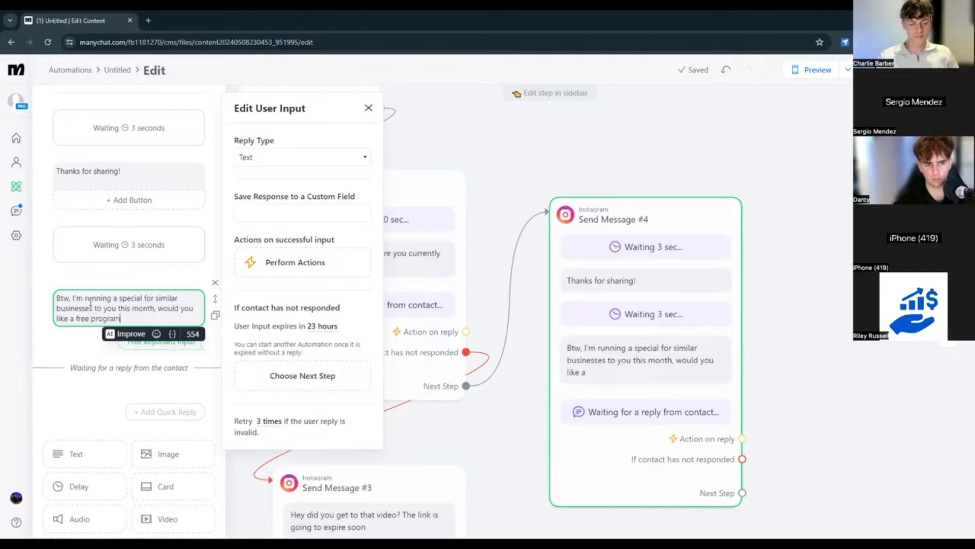
text(?)
click(665, 167)
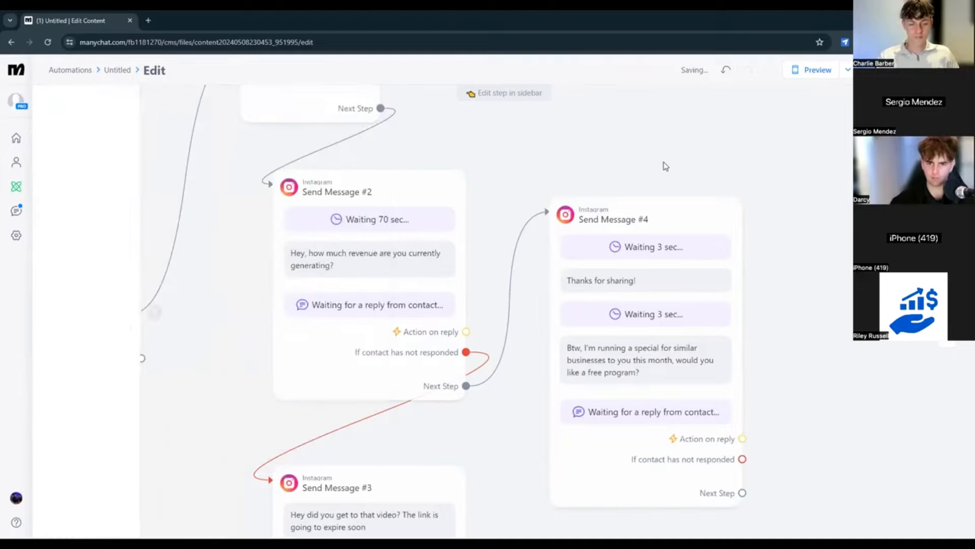
- Move Send Message #4 slightly higher and farther away from Send Message #2 in the flow
drag(704, 154, 591, 170)
scroll(609, 154, down, 2)
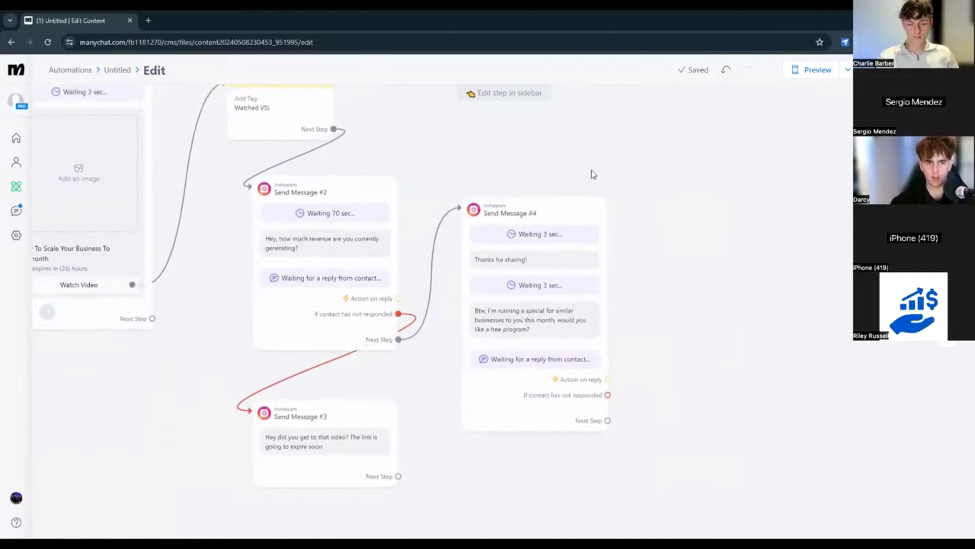
scroll(557, 265, up, 2)
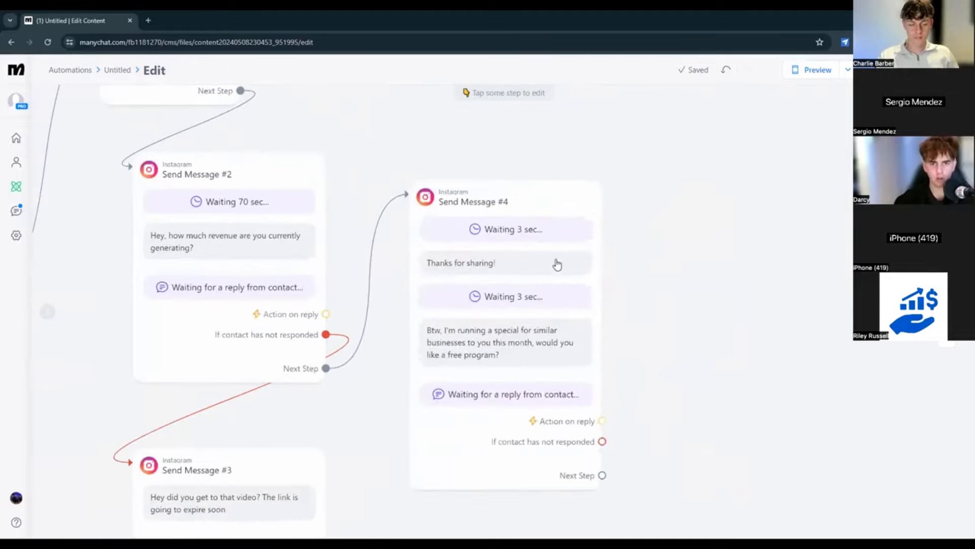
drag(557, 265, 575, 247)
scroll(681, 280, right, 1)
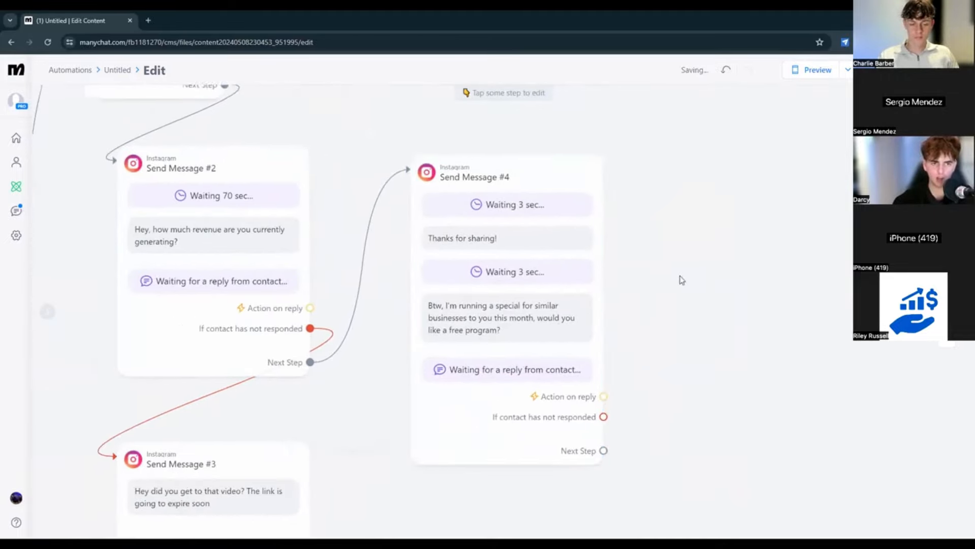
drag(682, 279, 646, 273)
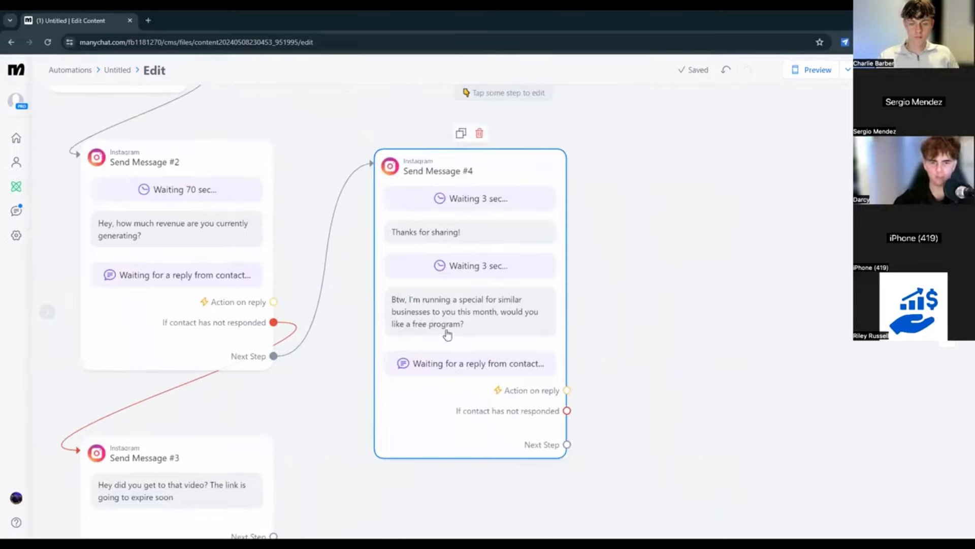
scroll(677, 317, down, 4)
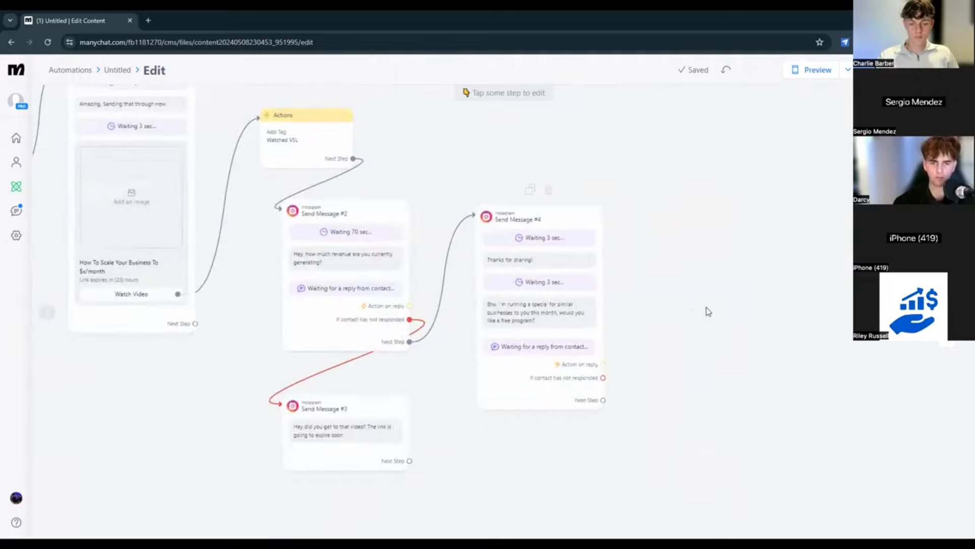
drag(708, 311, 534, 337)
scroll(496, 347, up, 4)
click(445, 307)
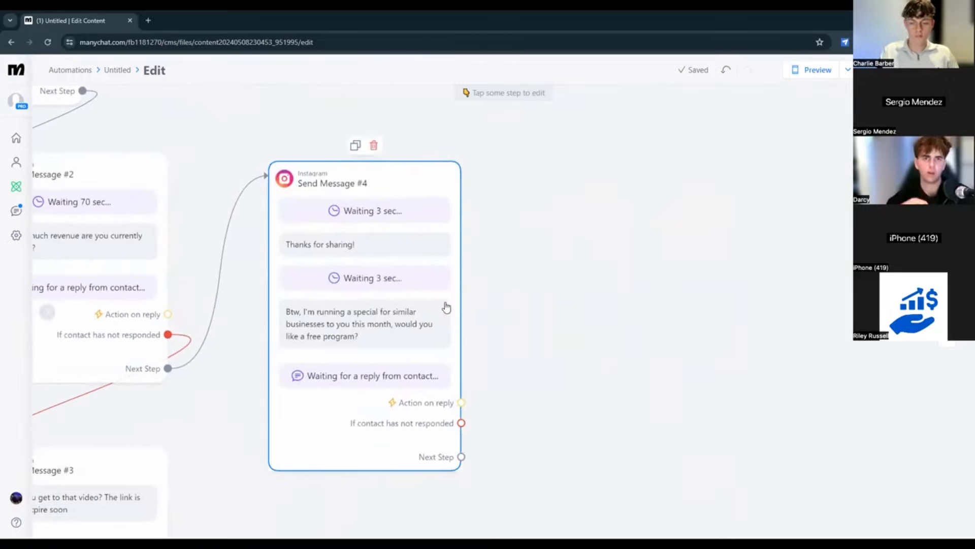
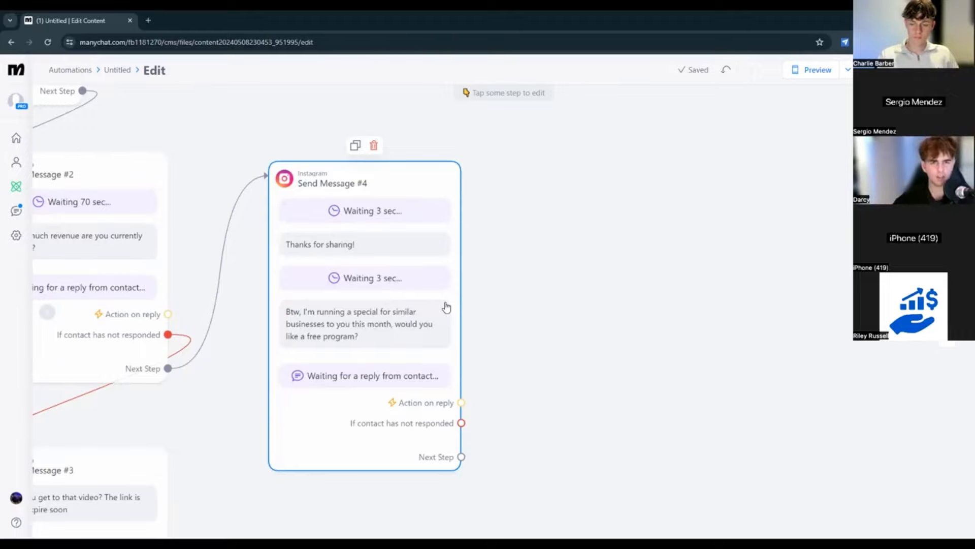
- Save the reply to the free-program question in Send Message #4 to a new text user field named "Second freebie"
drag(616, 215, 557, 160)
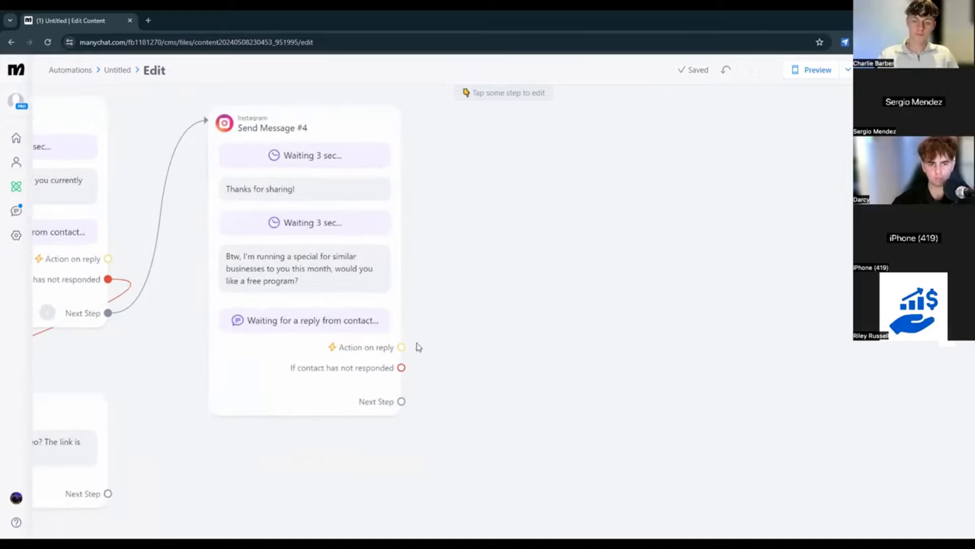
click(307, 368)
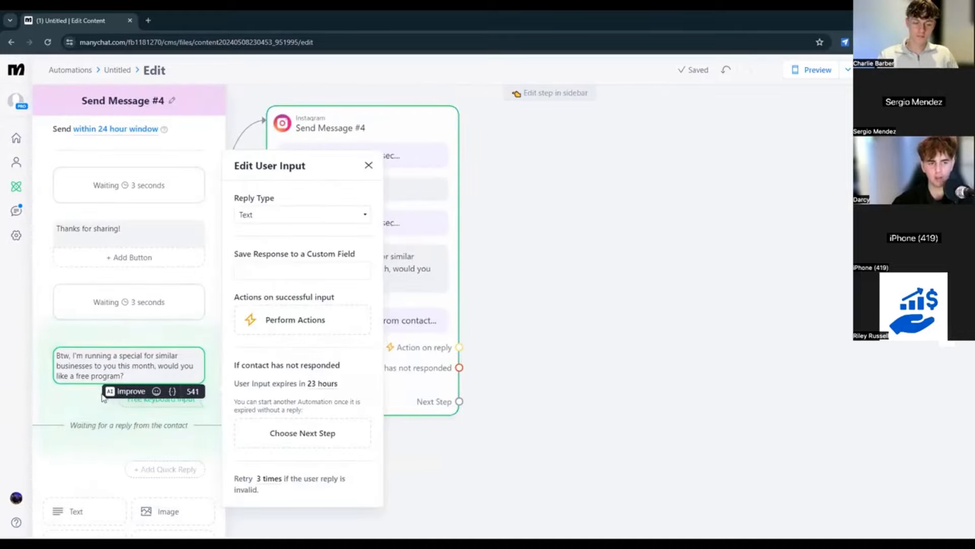
scroll(103, 398, down, 3)
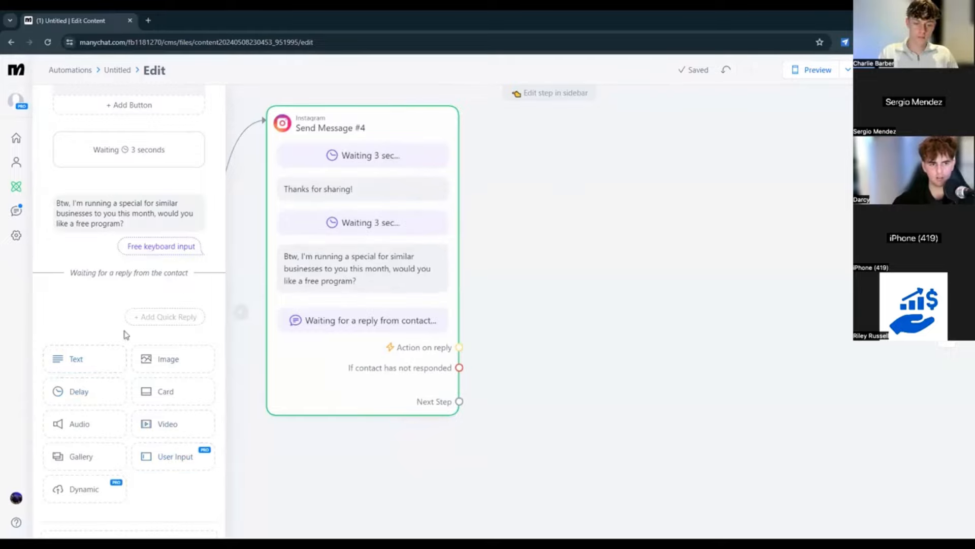
scroll(117, 349, up, 2)
click(182, 326)
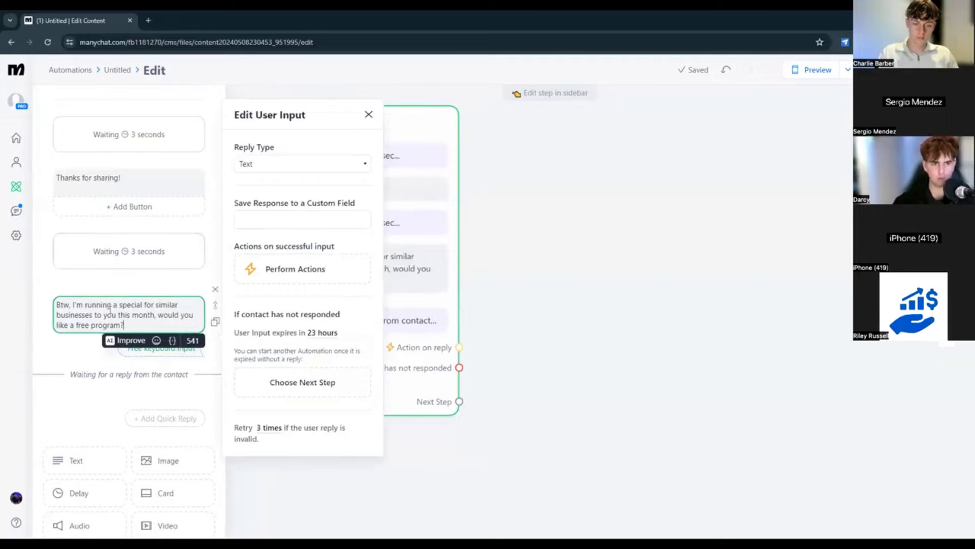
click(278, 223)
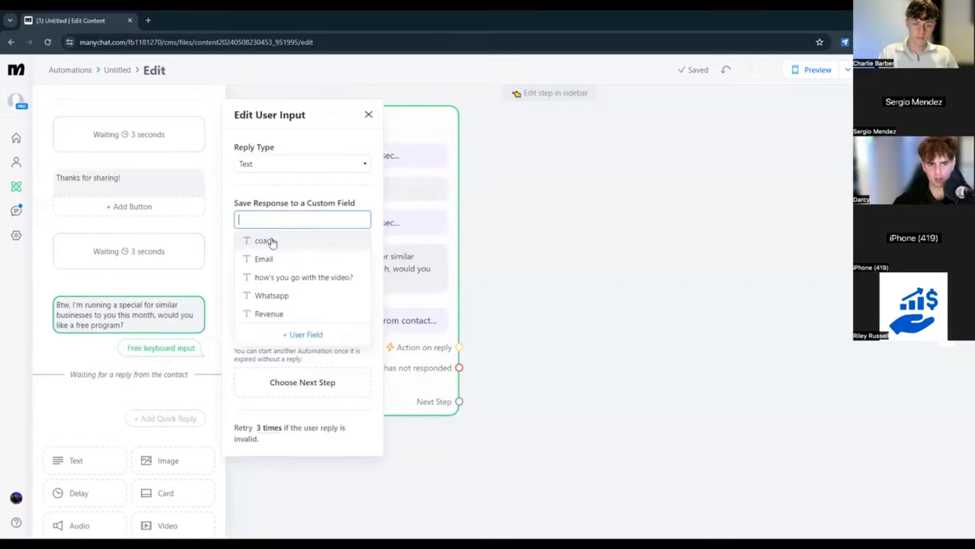
text(Wants seco)
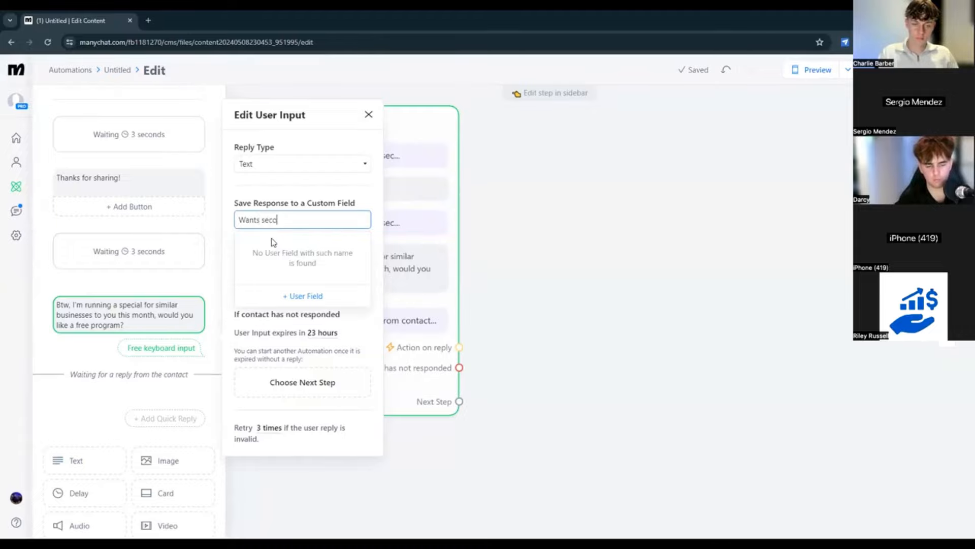
text(nd freebie)
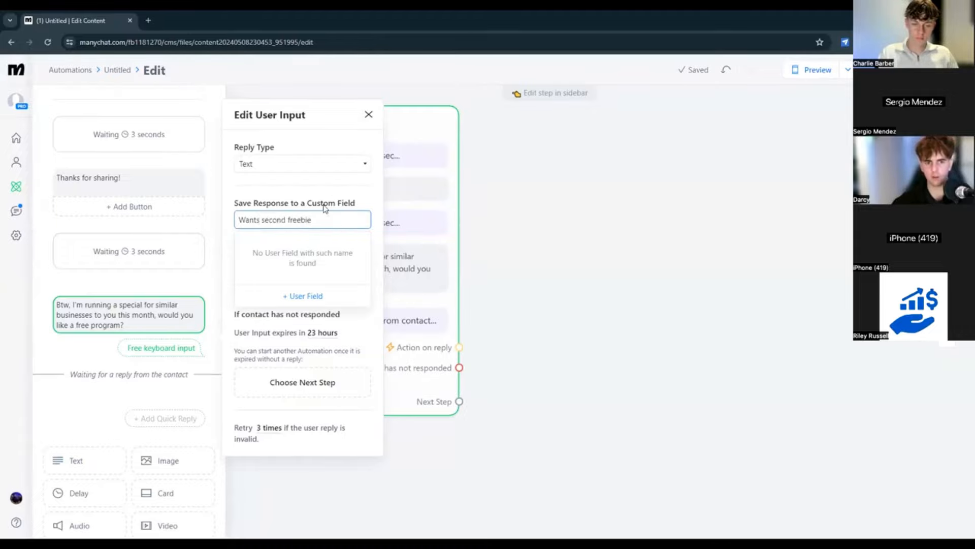
click(306, 296)
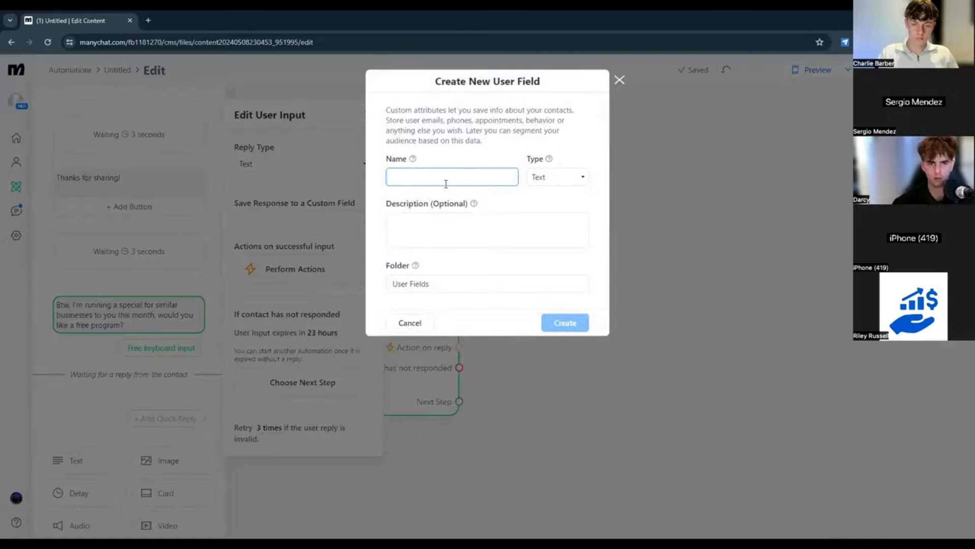
text(Second freebie)
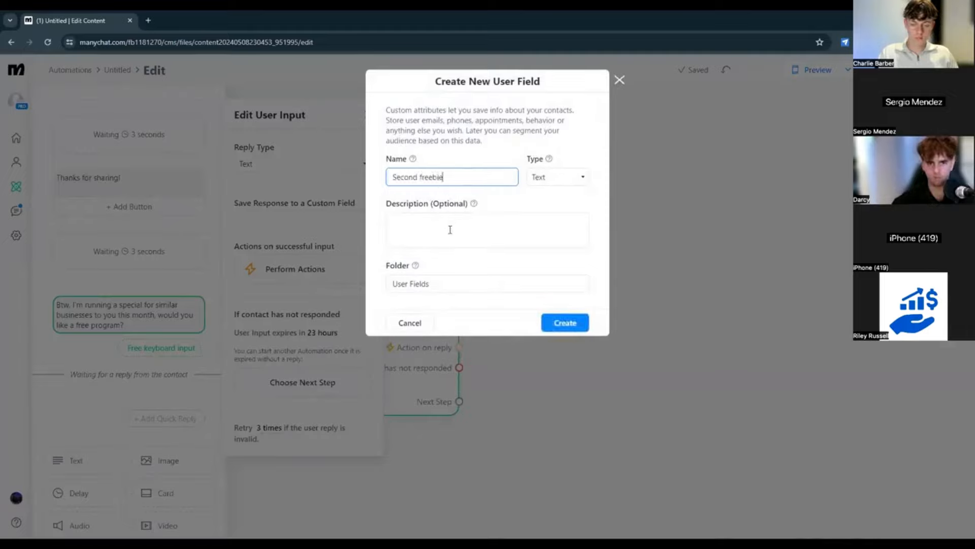
click(578, 324)
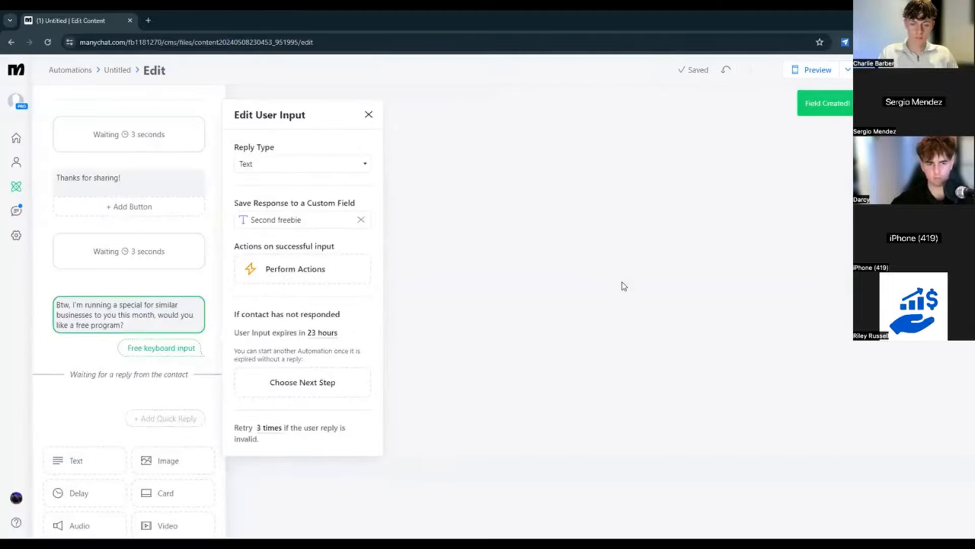
click(547, 290)
- Move Send Message #4 slightly higher in the flow and a little closer to Send Message #2
scroll(634, 287, down, 5)
drag(483, 365, 711, 421)
drag(500, 403, 388, 386)
scroll(557, 371, up, 3)
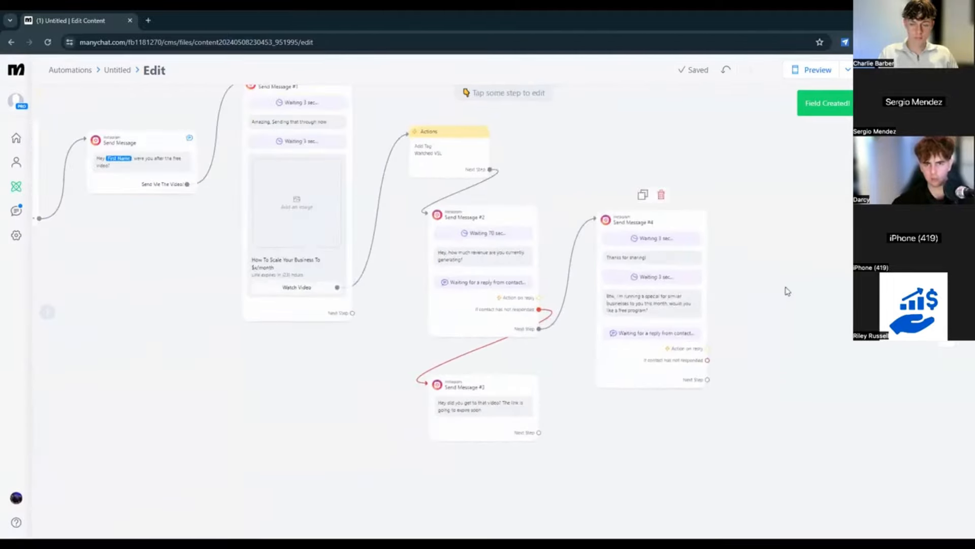
drag(711, 269, 667, 270)
scroll(632, 306, up, 1)
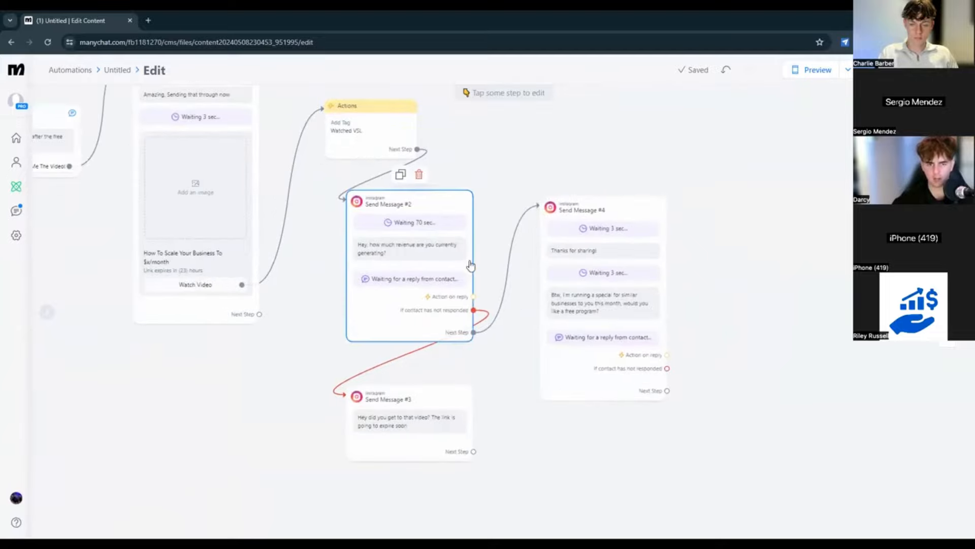
click(614, 322)
scroll(614, 322, up, 3)
drag(751, 245, 652, 240)
drag(559, 215, 553, 171)
drag(635, 283, 607, 283)
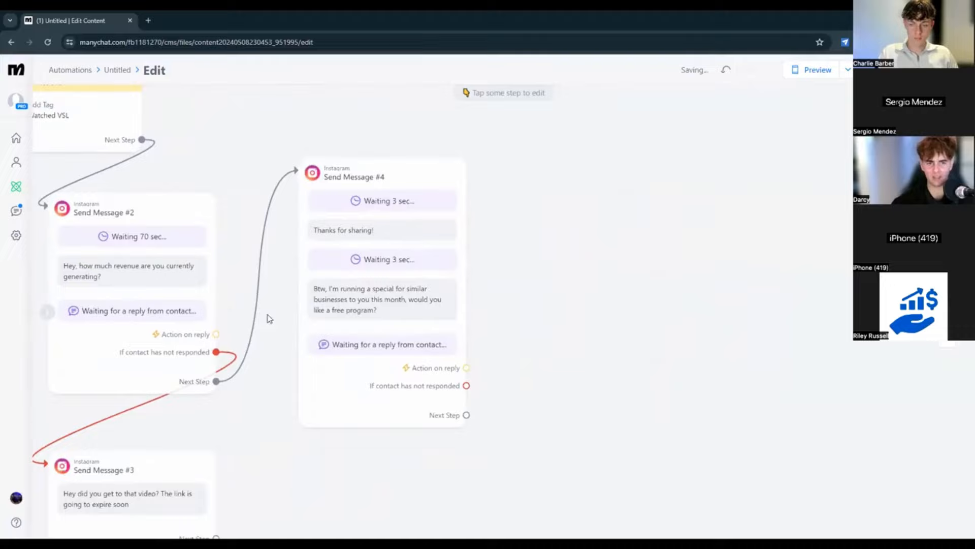
click(375, 303)
scroll(384, 299, up, 2)
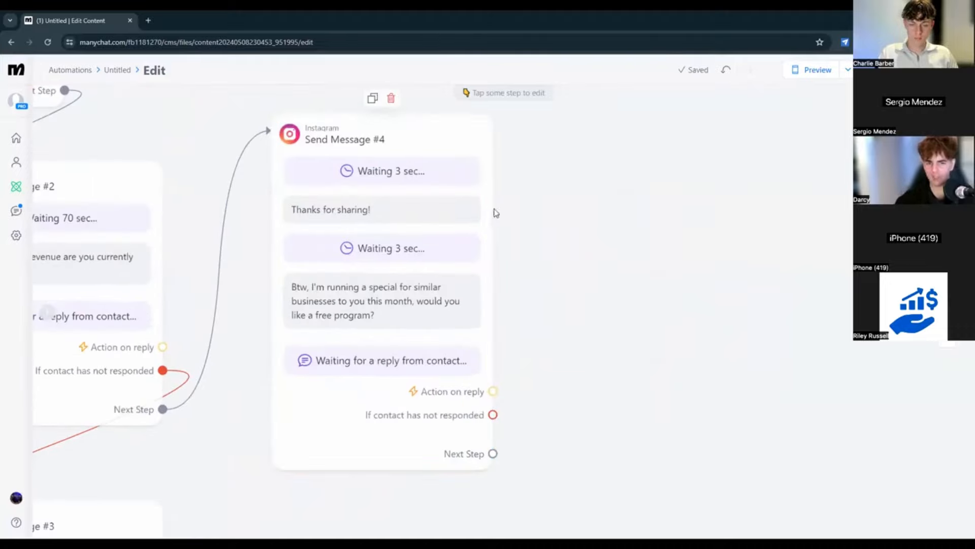
click(436, 311)
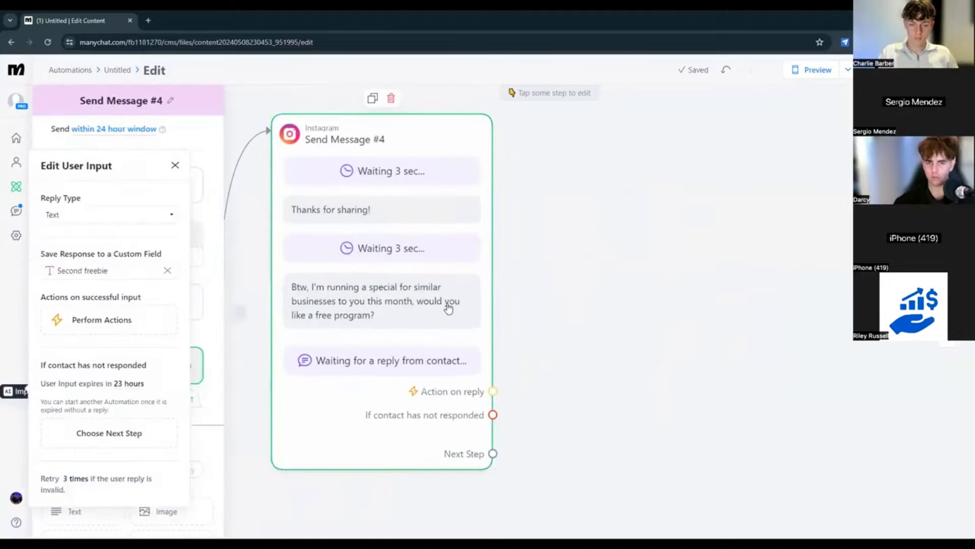
click(640, 316)
drag(586, 291, 469, 301)
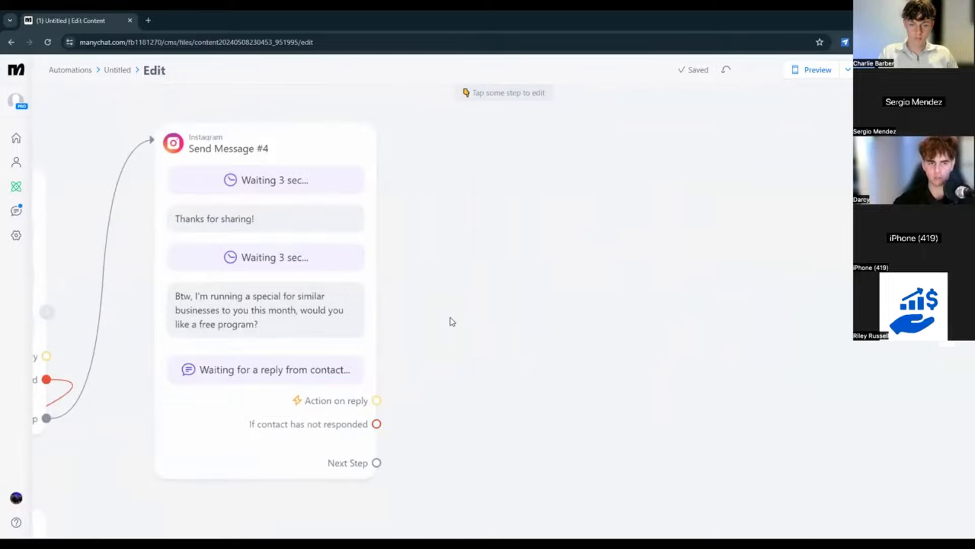
click(397, 353)
click(506, 371)
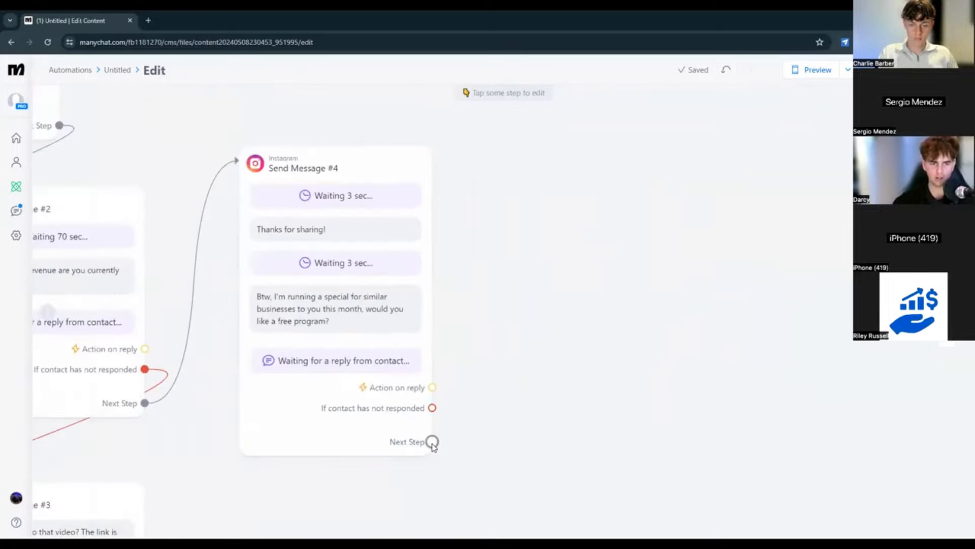
- Copy the free-program question from Send Message #4 and delete its User Input block
click(345, 362)
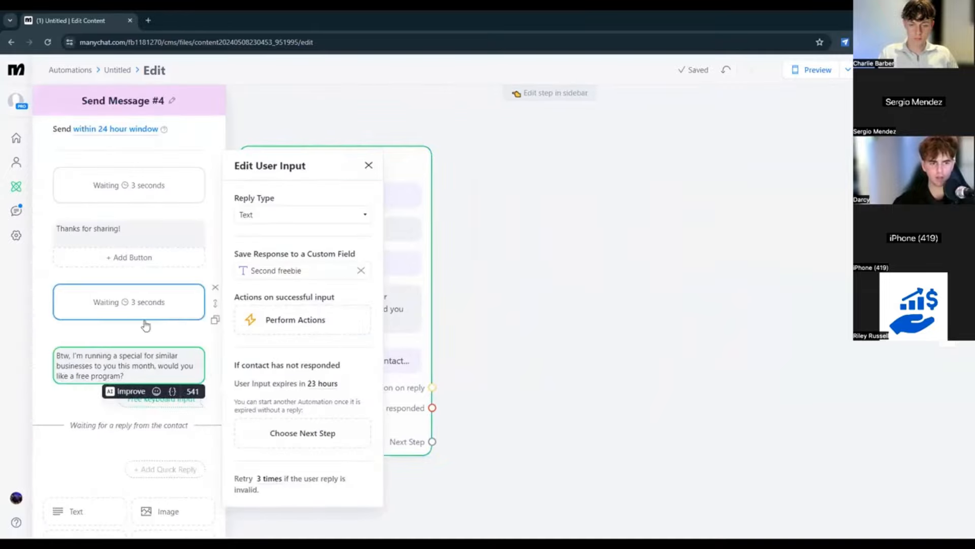
scroll(96, 375, down, 1)
key(ctrl+a)
key(ctrl+c)
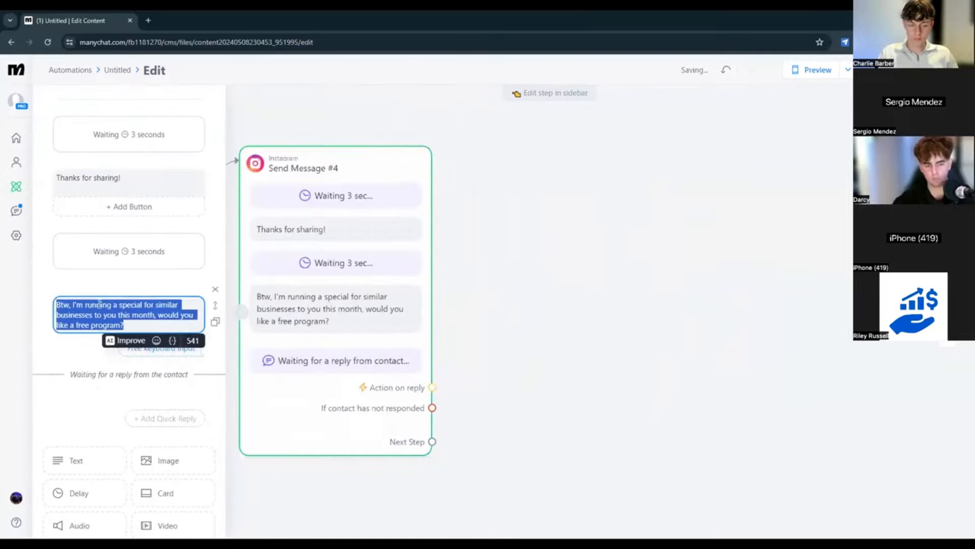
key(BackSpace)
click(216, 289)
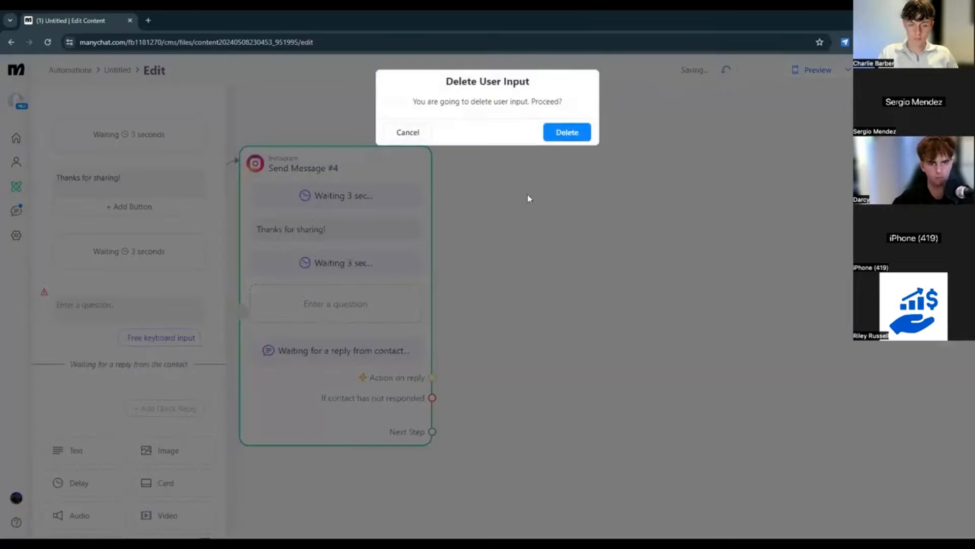
click(581, 131)
- Add a text block to the end of Send Message #4 containing the copied free-program question
click(79, 341)
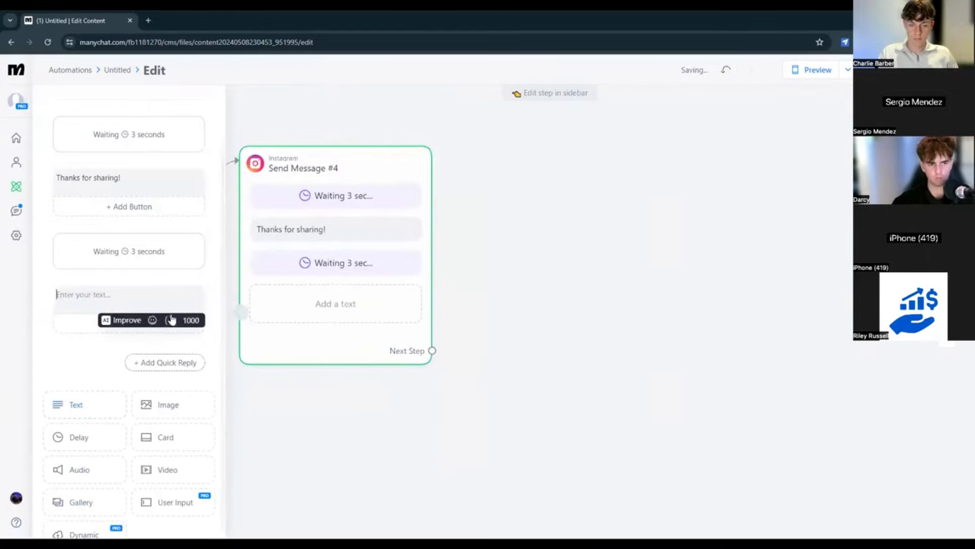
key(ctrl+v)
click(69, 359)
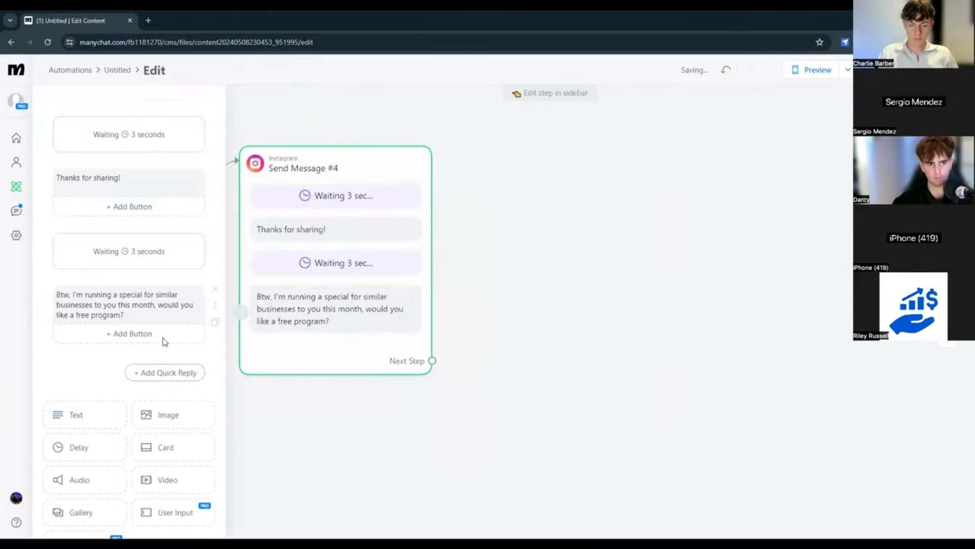
- Add a "Yes" quick reply to Send Message #4 and connect it to a new Instagram message
click(158, 372)
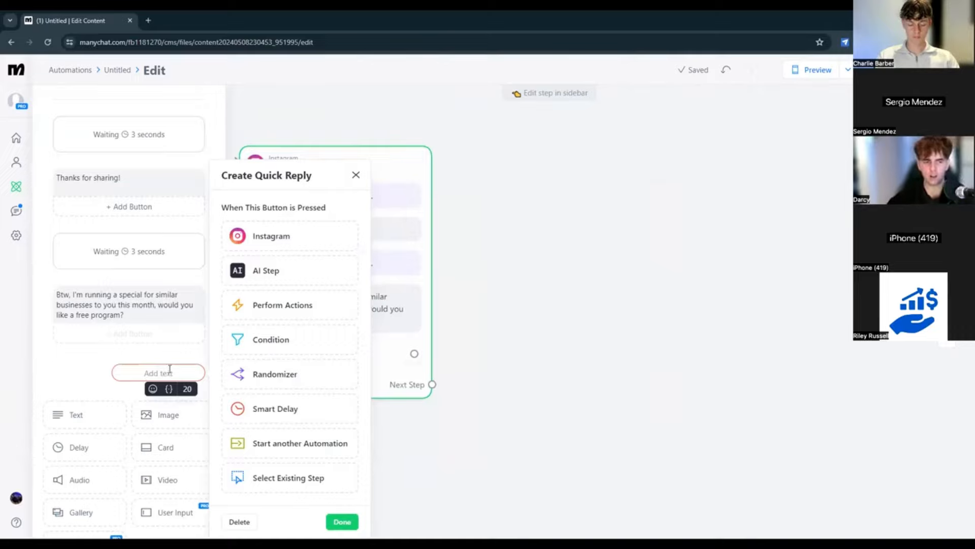
text(Yes)
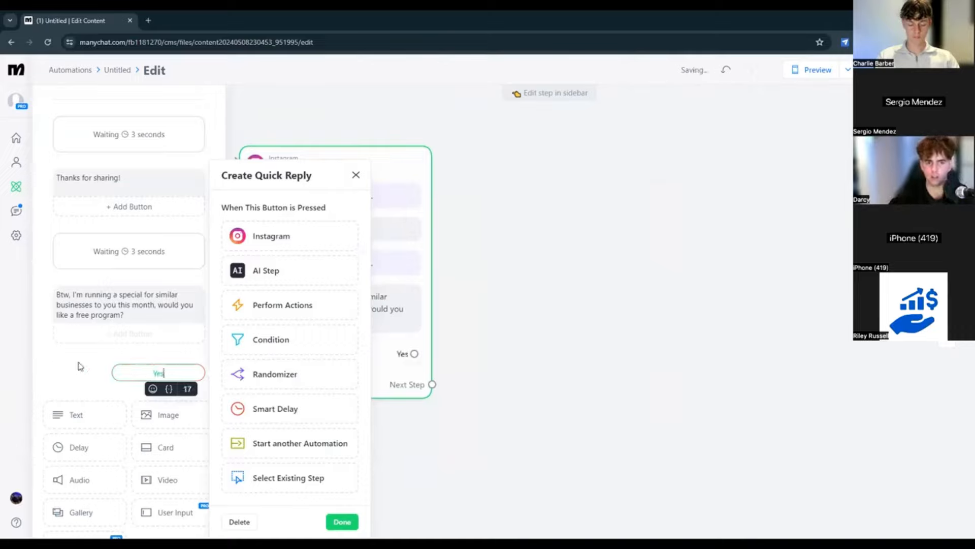
click(80, 366)
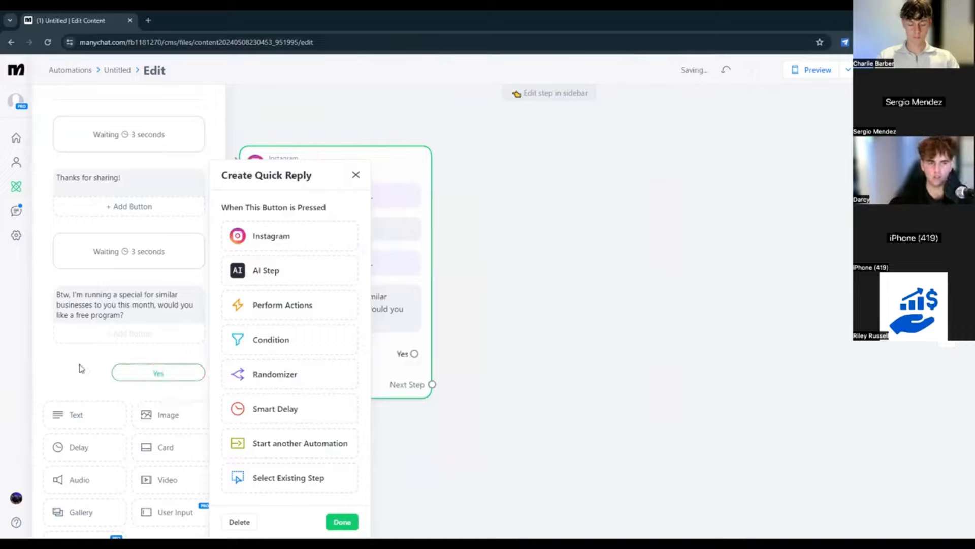
click(554, 376)
drag(383, 375, 463, 198)
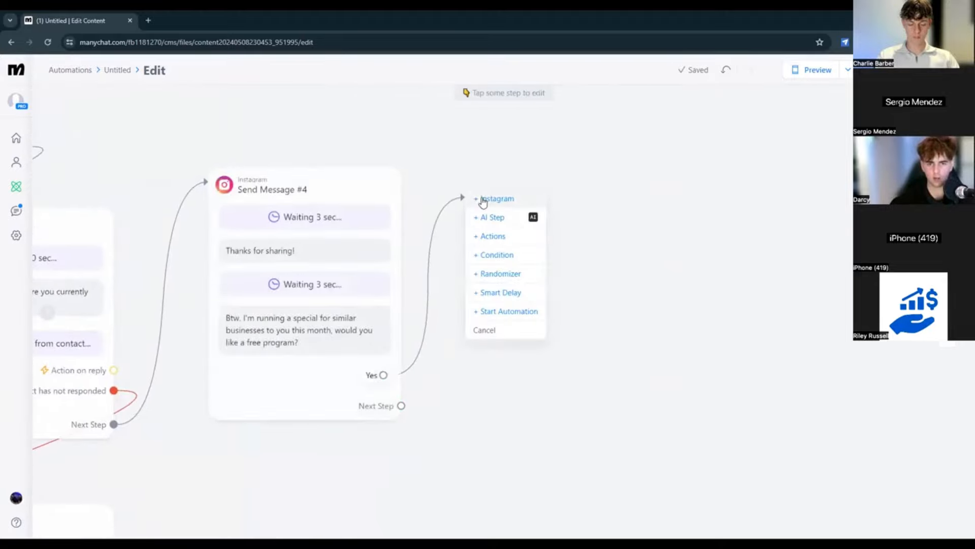
click(483, 202)
click(90, 175)
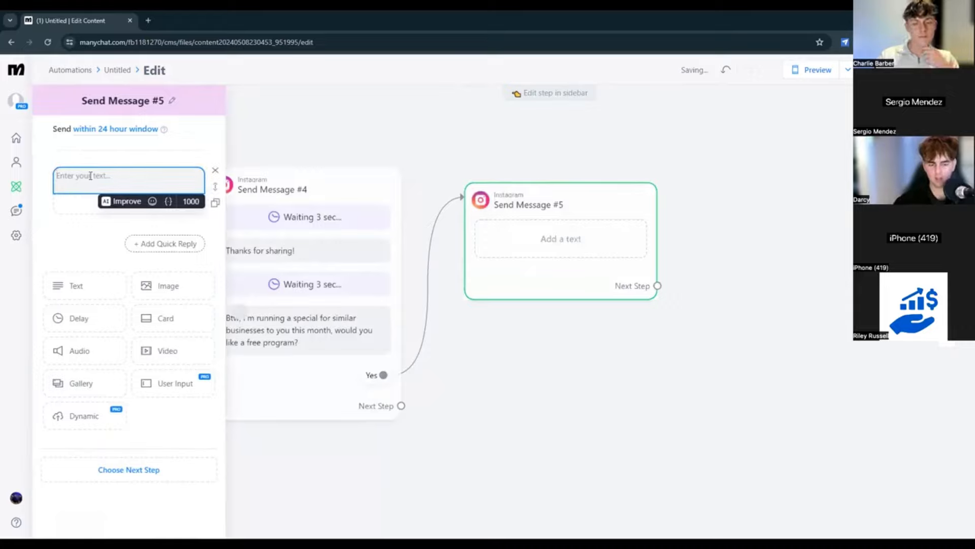
text(Great)
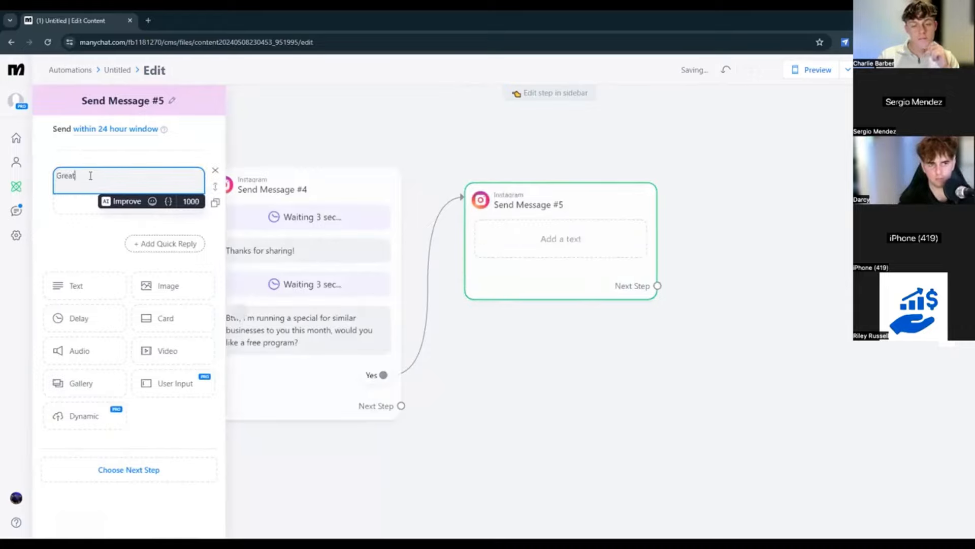
text(,)
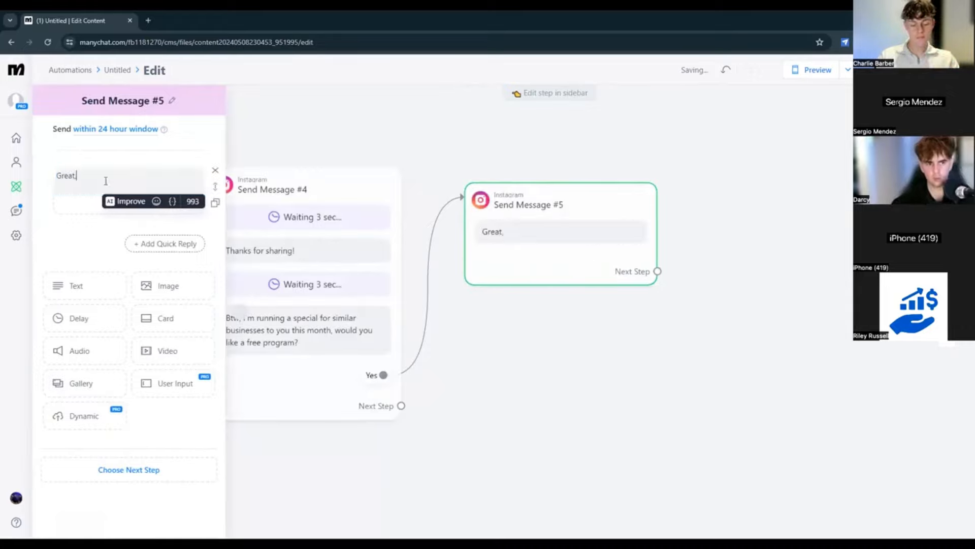
key(ctrl+a)
key(BackSpace)
- Replace the text block in Send Message #5 with a User Input block asking "Great, what's your email?"
click(186, 382)
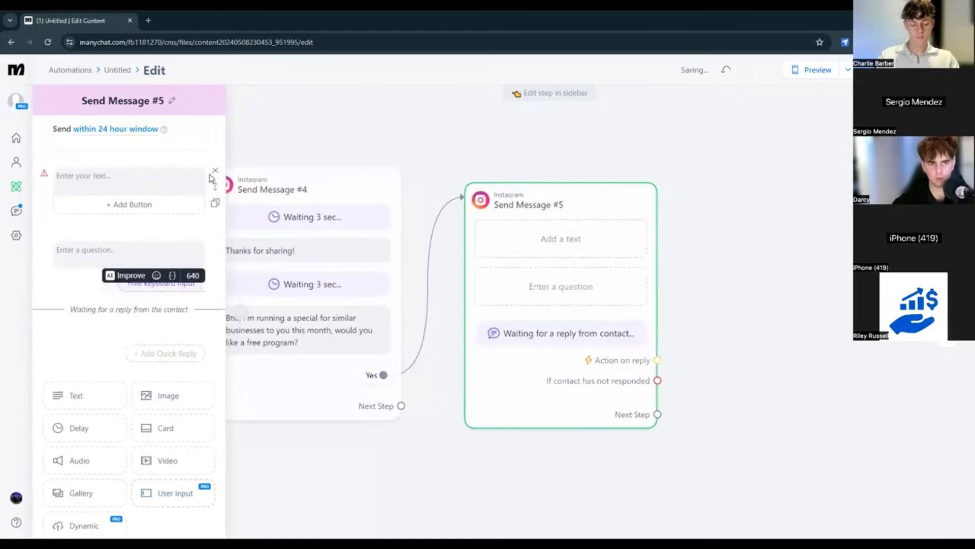
click(215, 170)
click(98, 188)
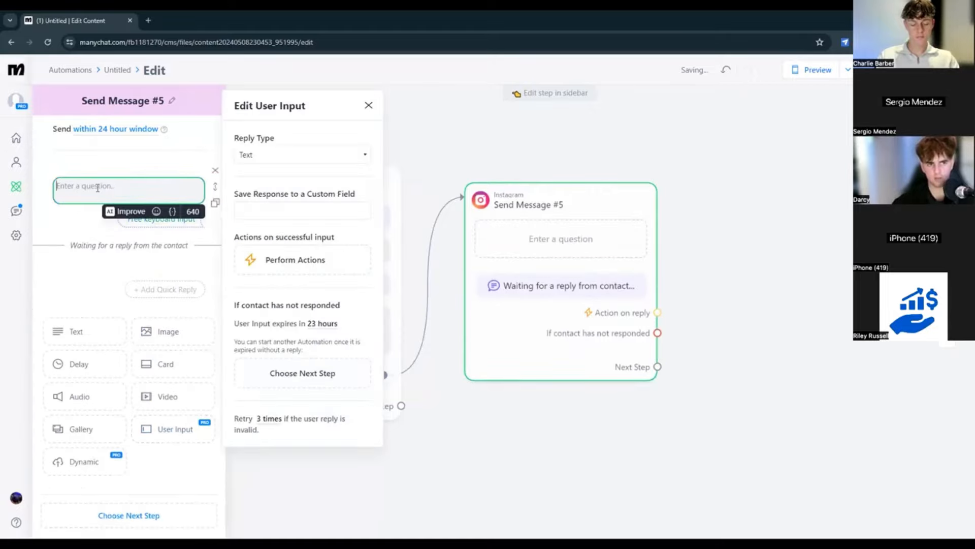
text(Great, )
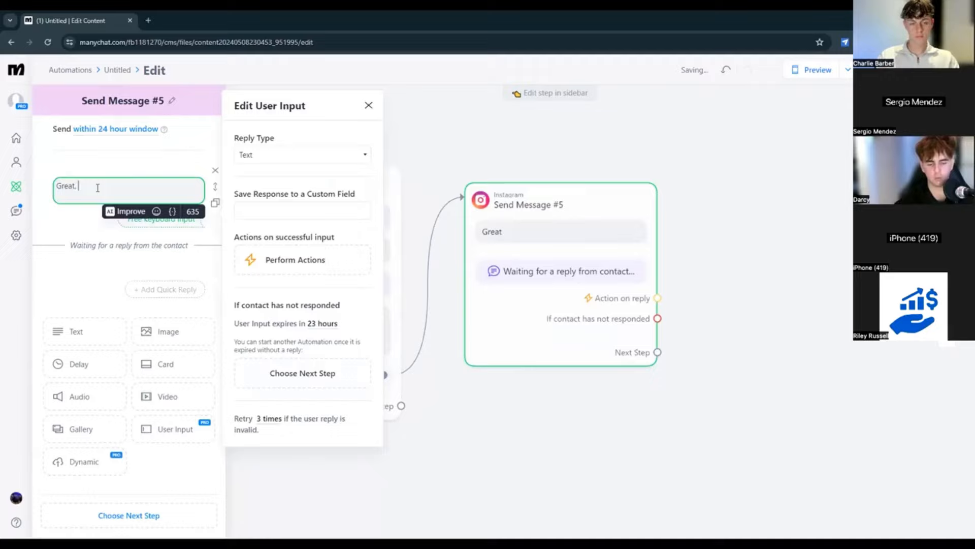
text(what's your e)
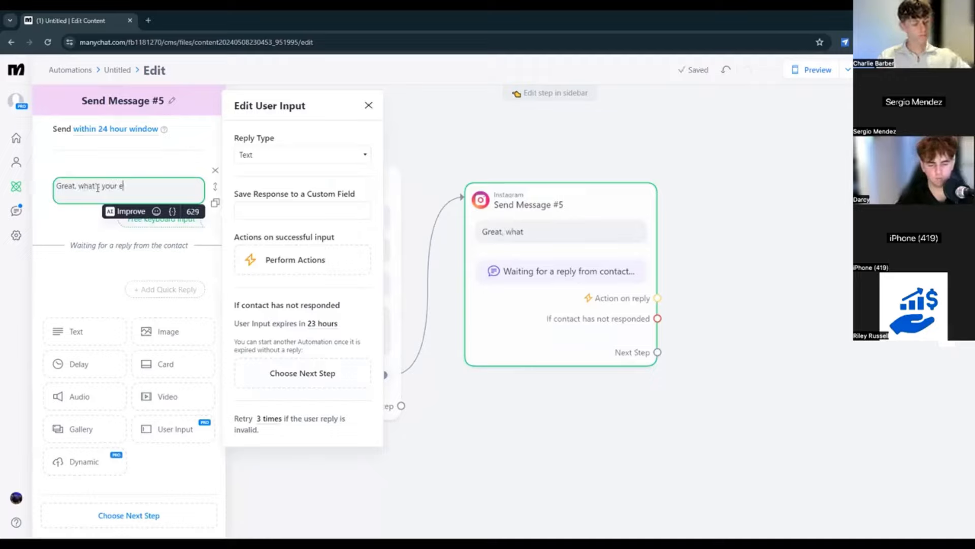
text(mail?)
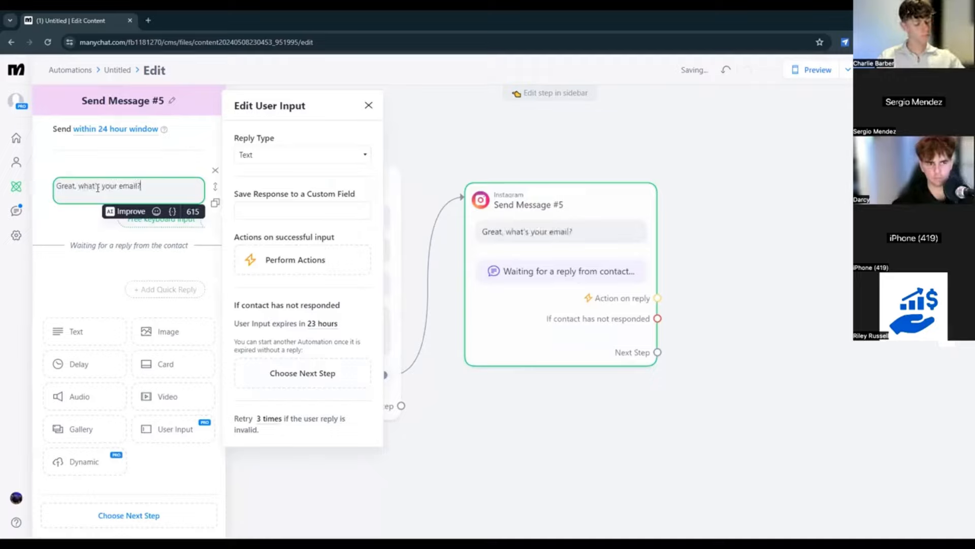
- Add a 3-second delay to Send Message #5 and place it before the email question
click(89, 279)
click(83, 357)
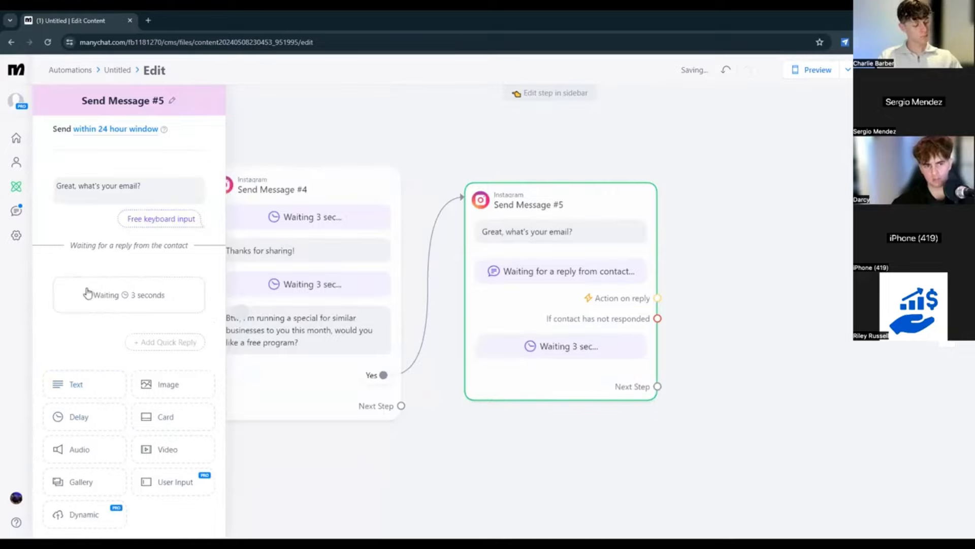
click(213, 279)
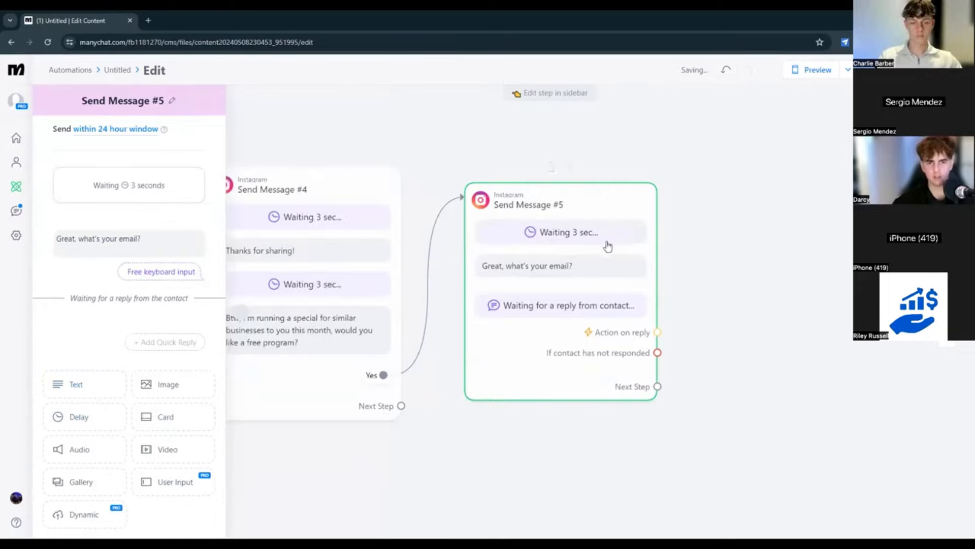
- Set the email question's reply type to Email
click(135, 253)
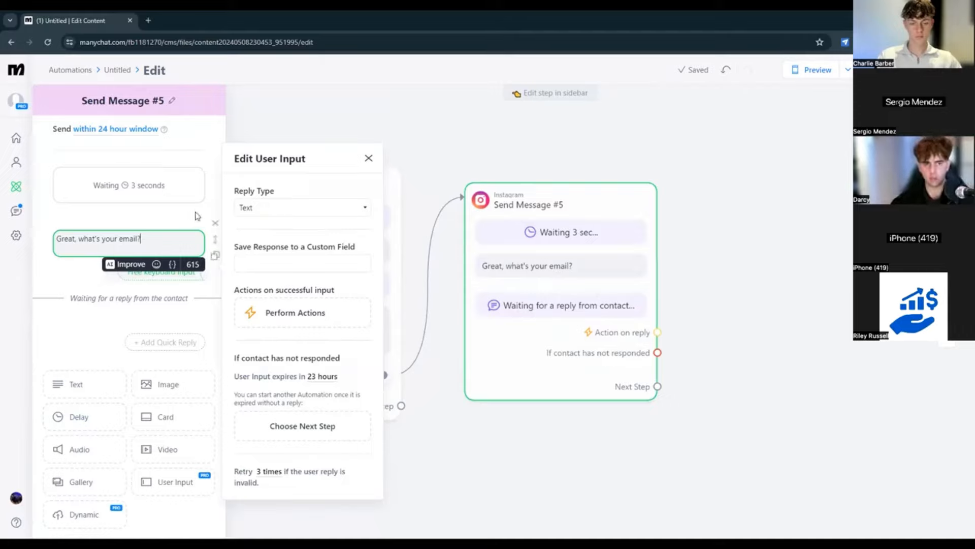
click(263, 209)
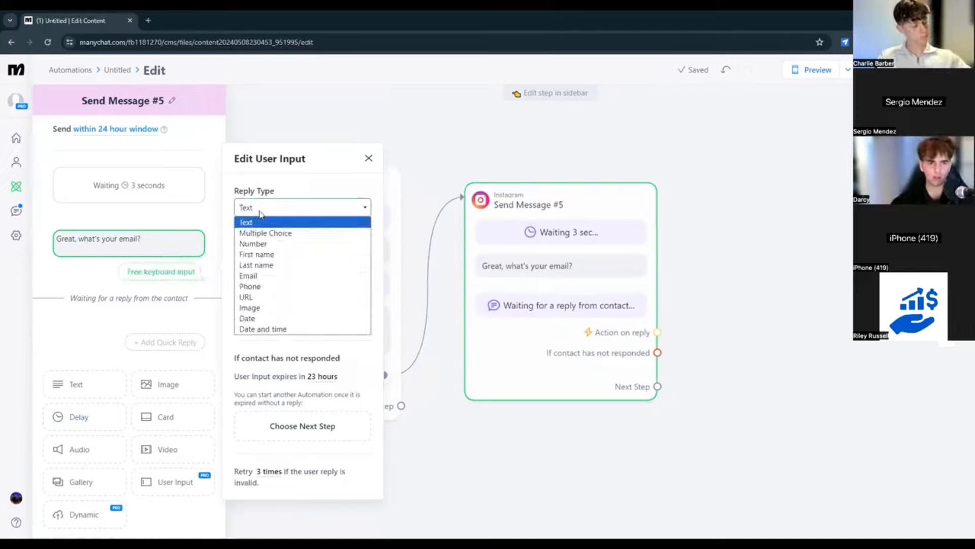
click(265, 278)
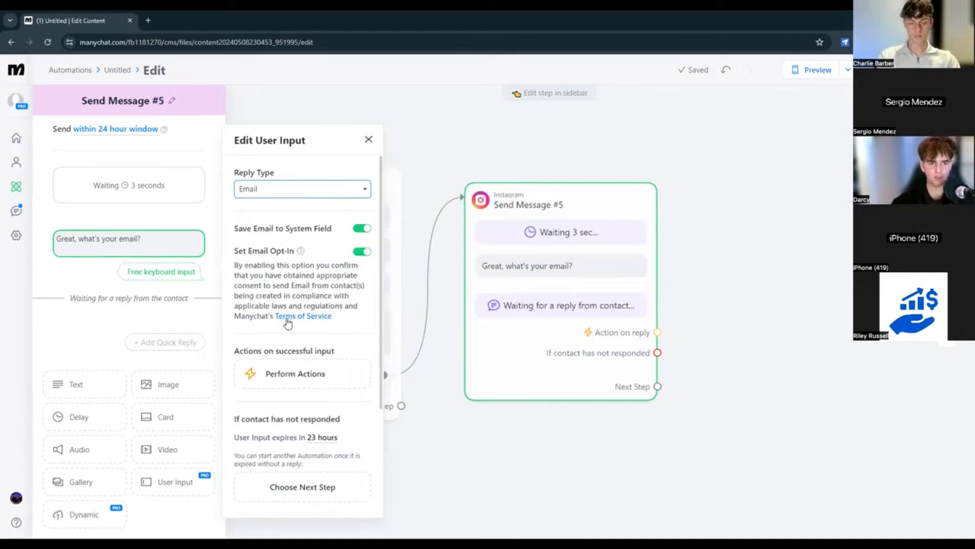
- Review the email question's input settings and remove its "Skip" button text
scroll(321, 276, down, 1)
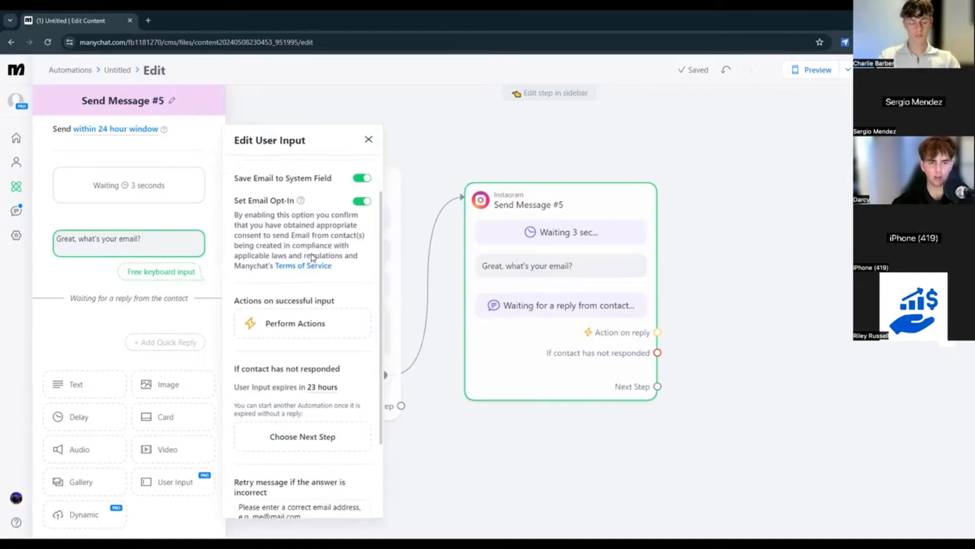
scroll(356, 238, up, 1)
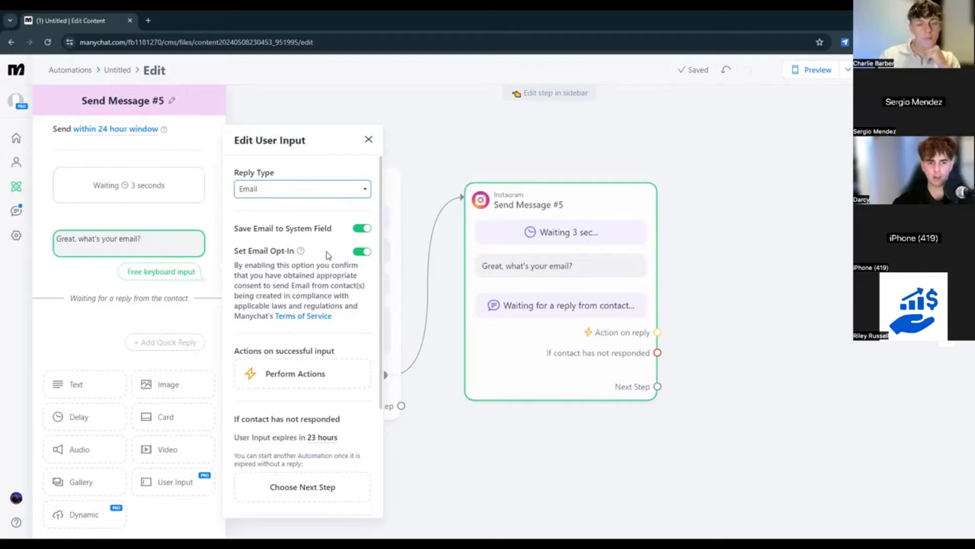
scroll(312, 246, down, 1)
scroll(334, 250, down, 2)
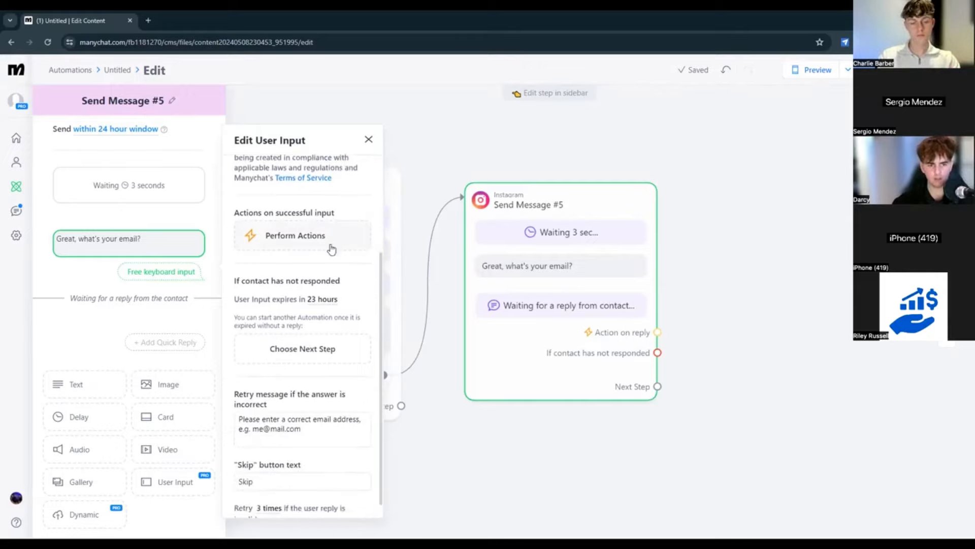
click(279, 411)
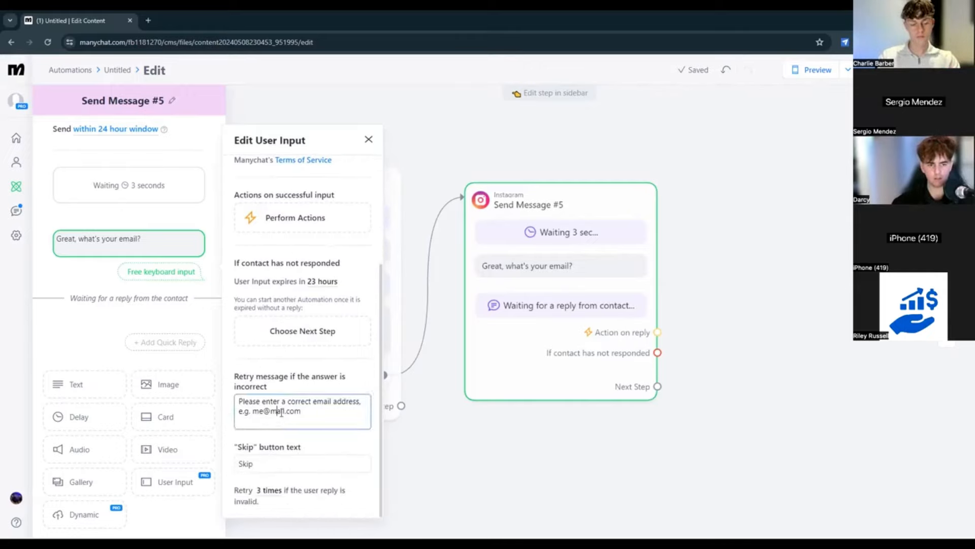
drag(239, 381, 275, 389)
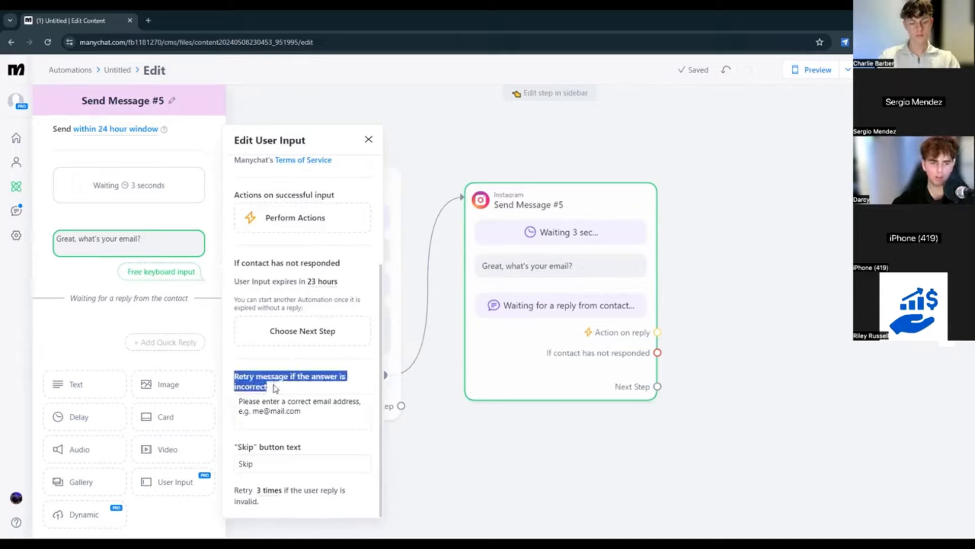
click(249, 395)
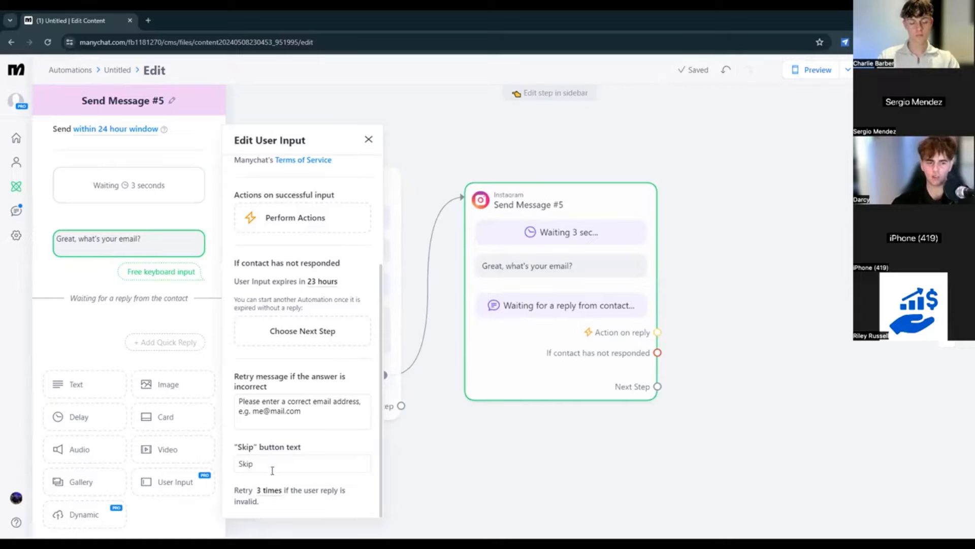
drag(273, 456, 214, 458)
key(BackSpace)
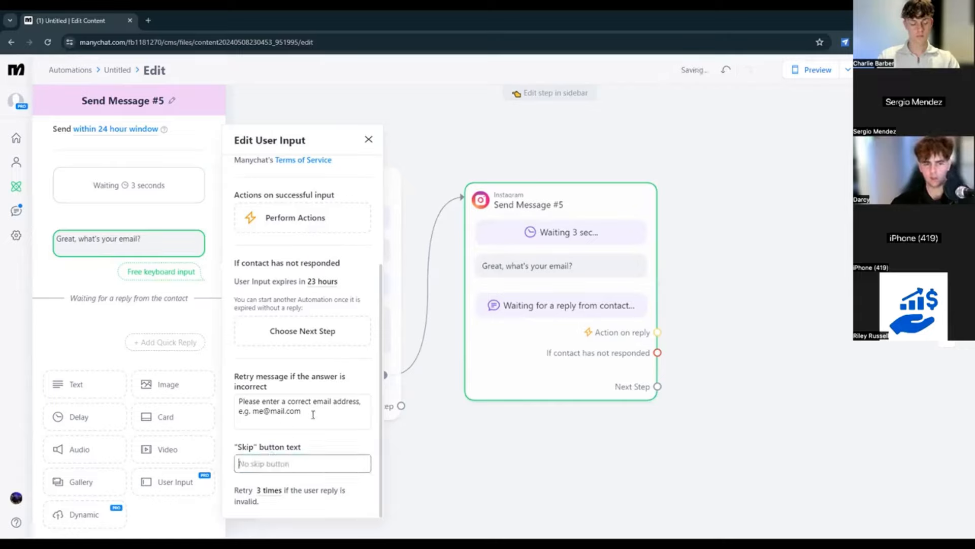
- Replace the incorrect-answer retry message with "Hey, could you paste in your exact email and I'll copy it over"
drag(312, 414, 222, 396)
text(h)
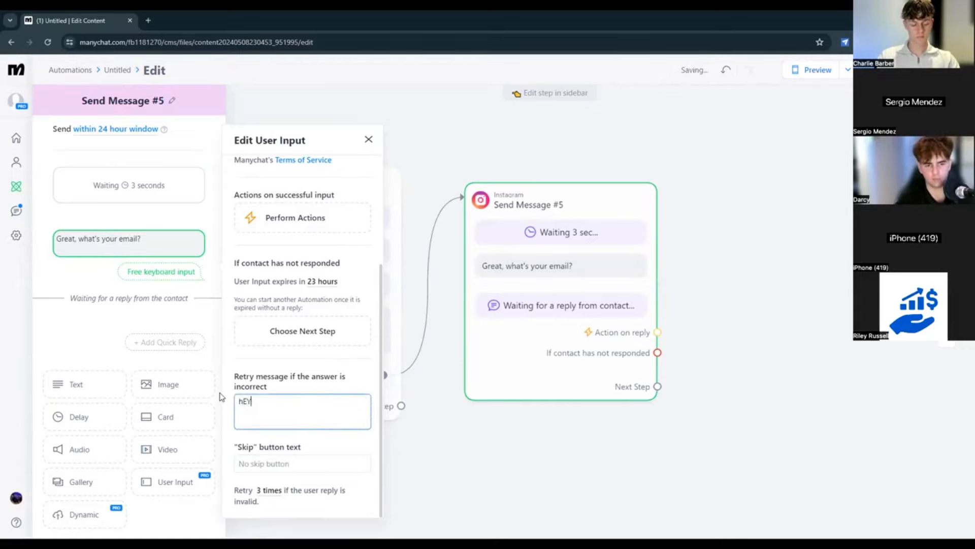
key(BackSpace)
text(H)
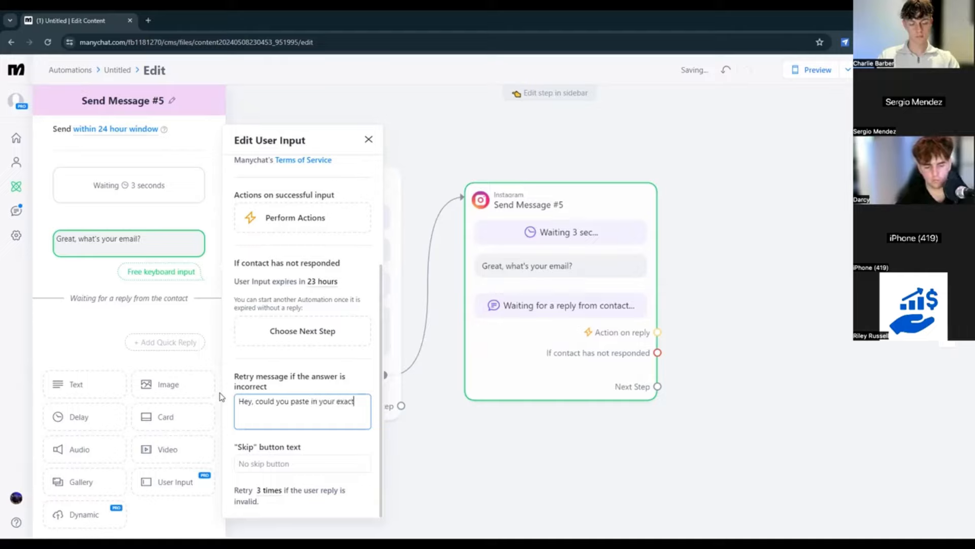
text(ail)
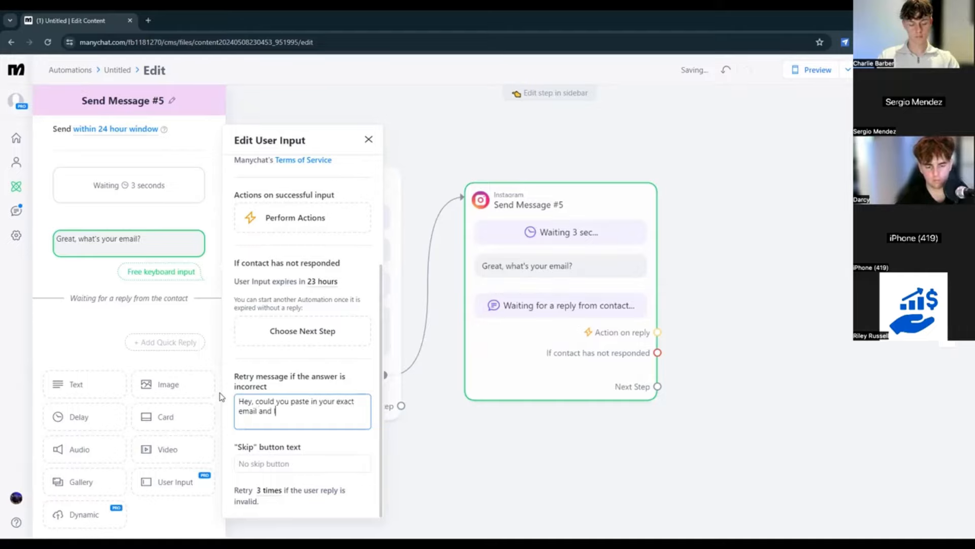
text( and I'll copy it over)
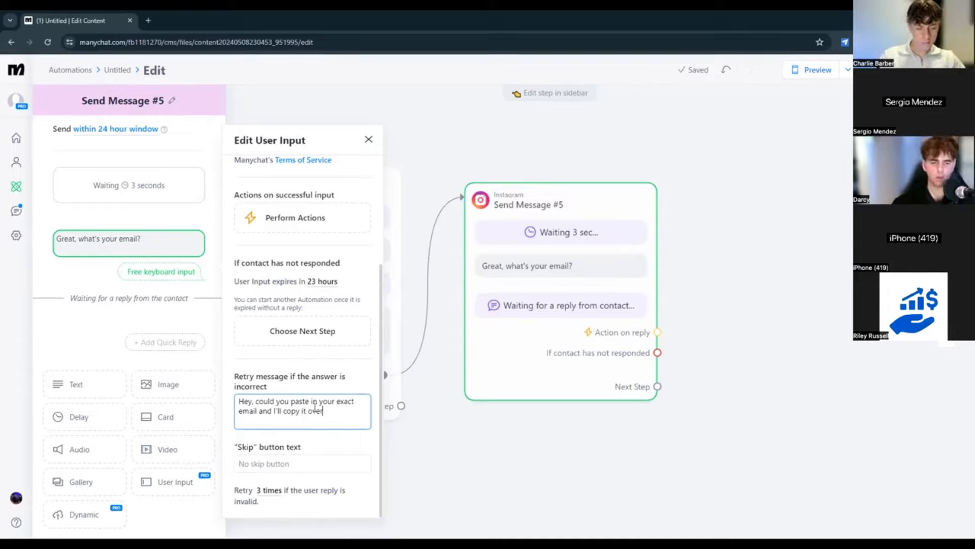
click(237, 377)
drag(236, 377, 325, 379)
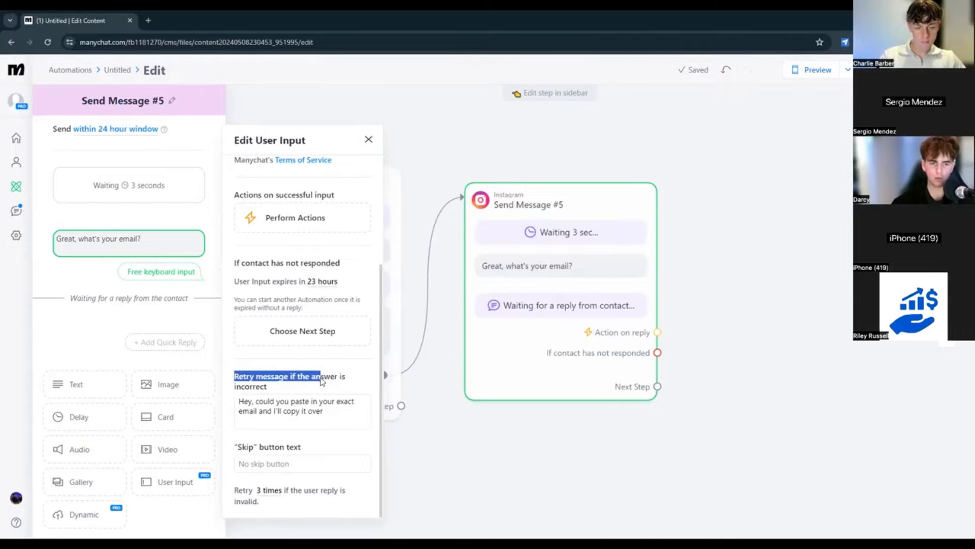
scroll(305, 356, up, 3)
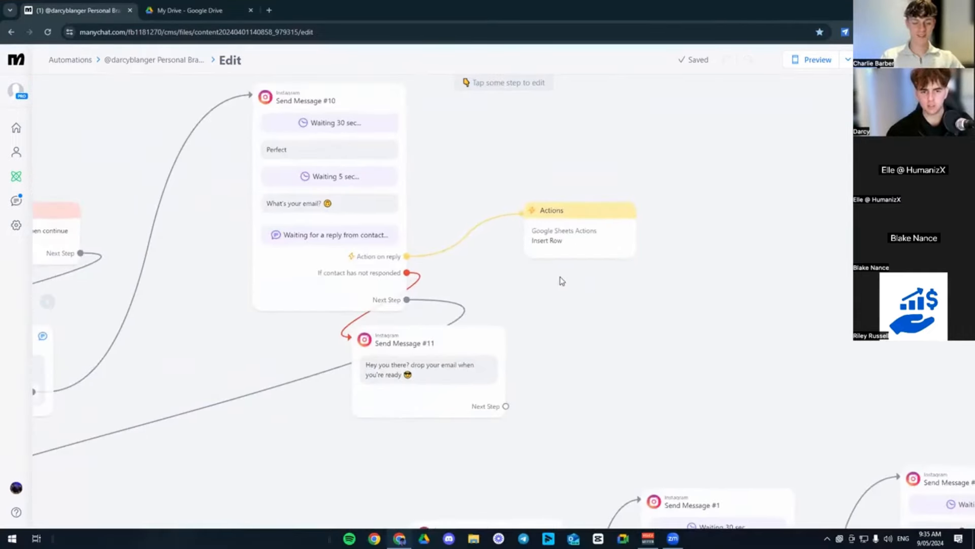
- In the existing personal brand automation, move Send Message #11 below and to the left of Send Message #10
drag(559, 279, 768, 197)
drag(658, 251, 288, 340)
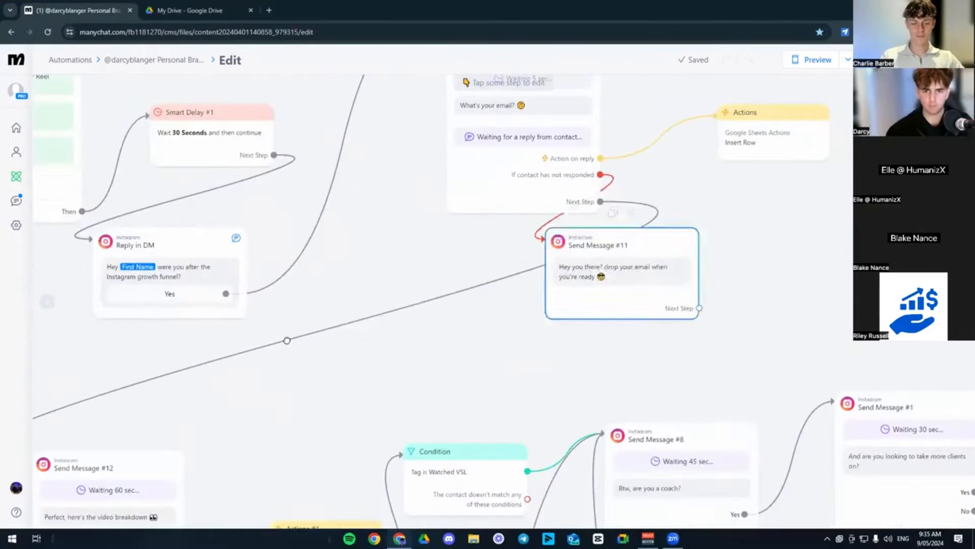
drag(657, 311, 606, 363)
drag(268, 220, 227, 262)
drag(549, 217, 419, 301)
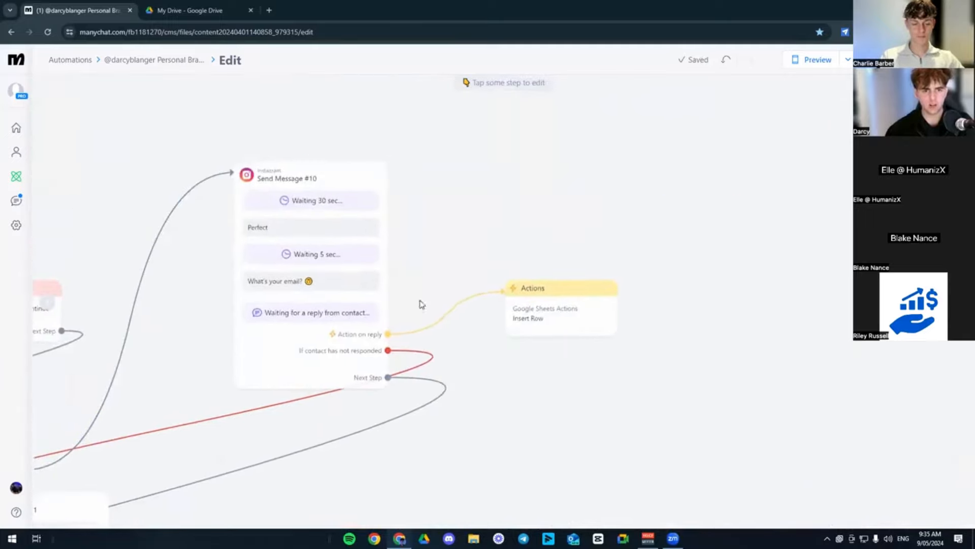
scroll(365, 269, up, 3)
mouse_move(397, 268)
mouse_down()
mouse_move(375, 273)
mouse_move(383, 274)
mouse_up()
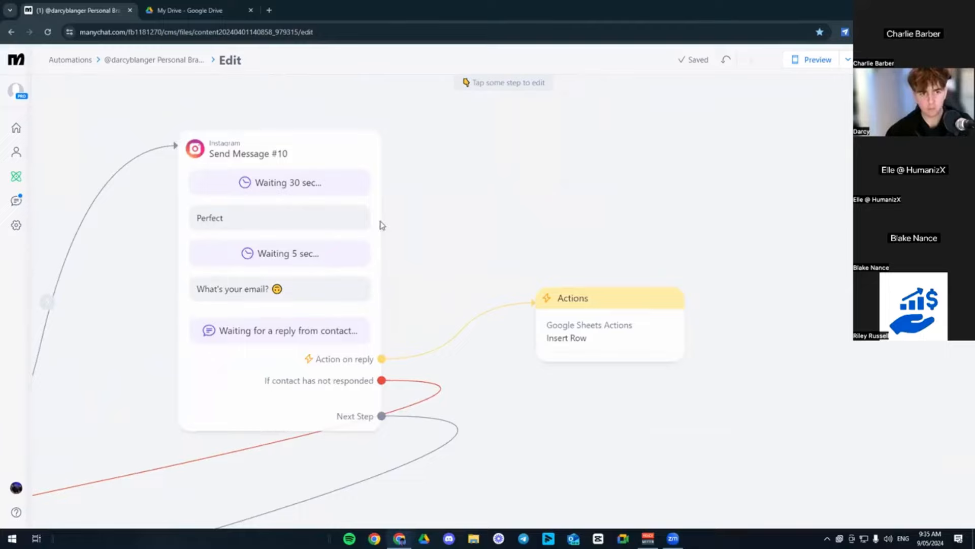
- Examine the email question's input settings in Send Message #10, including its reply type, retry message, skip text and no-response step
click(349, 155)
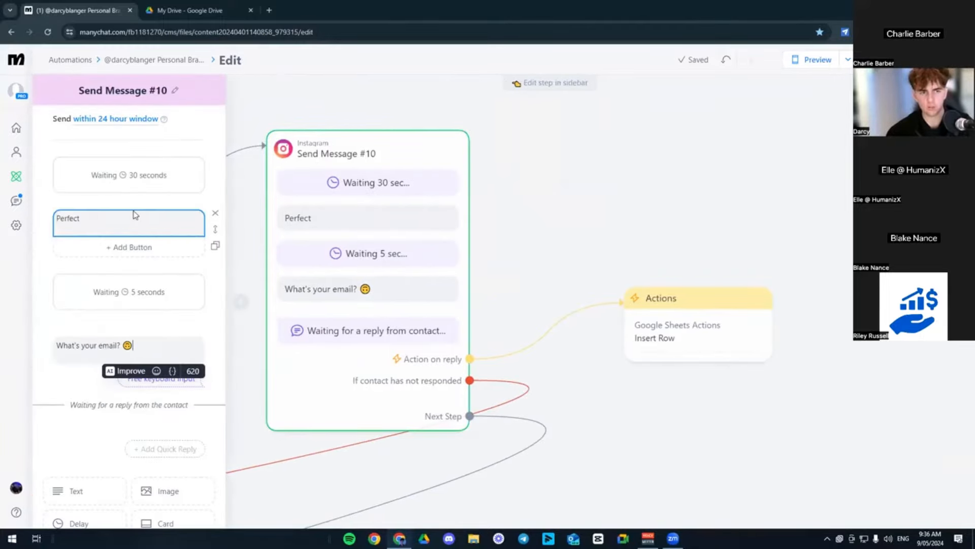
scroll(97, 224, down, 1)
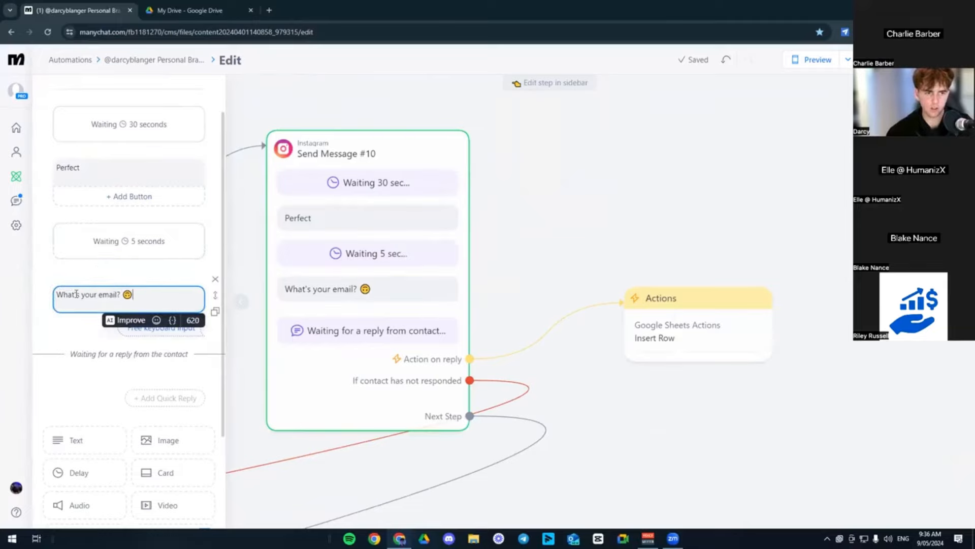
click(154, 294)
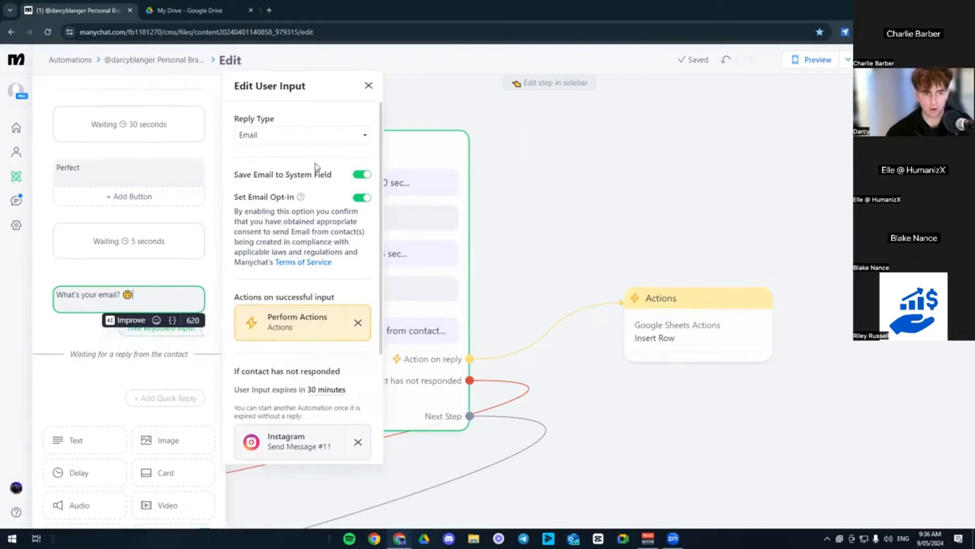
scroll(315, 167, down, 2)
scroll(314, 167, down, 1)
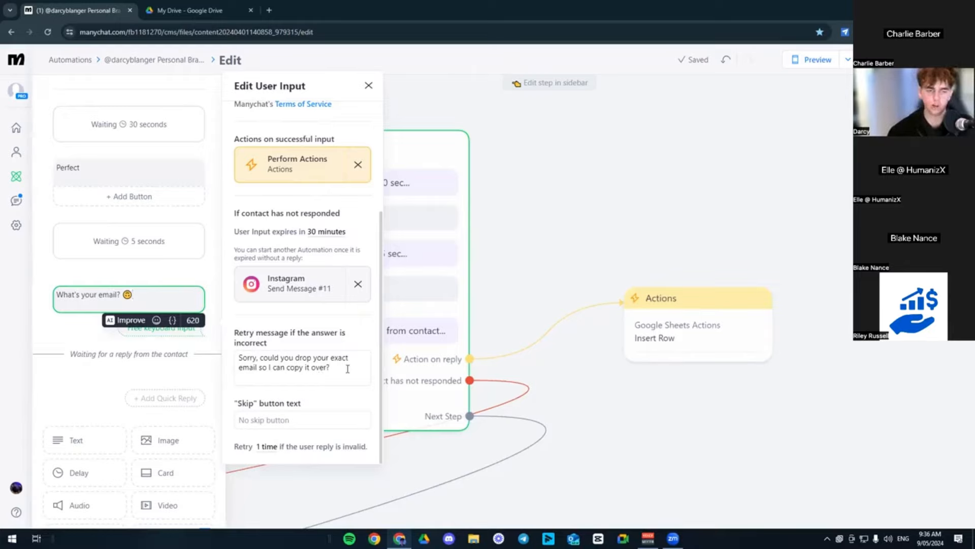
click(249, 428)
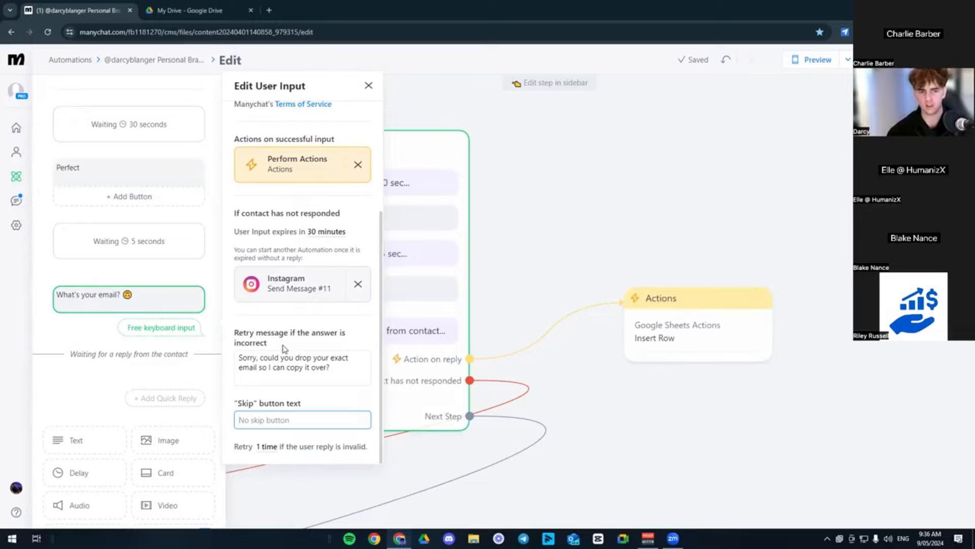
click(368, 85)
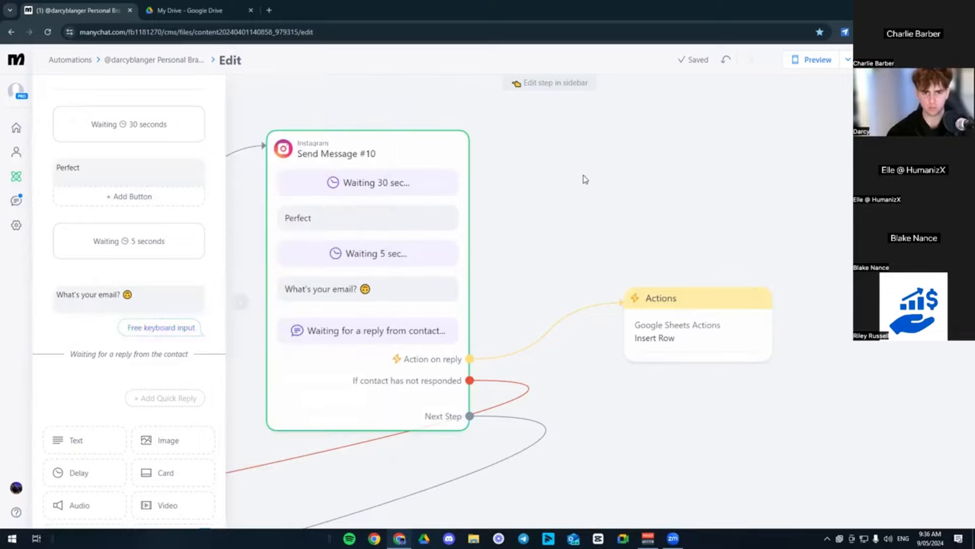
click(584, 178)
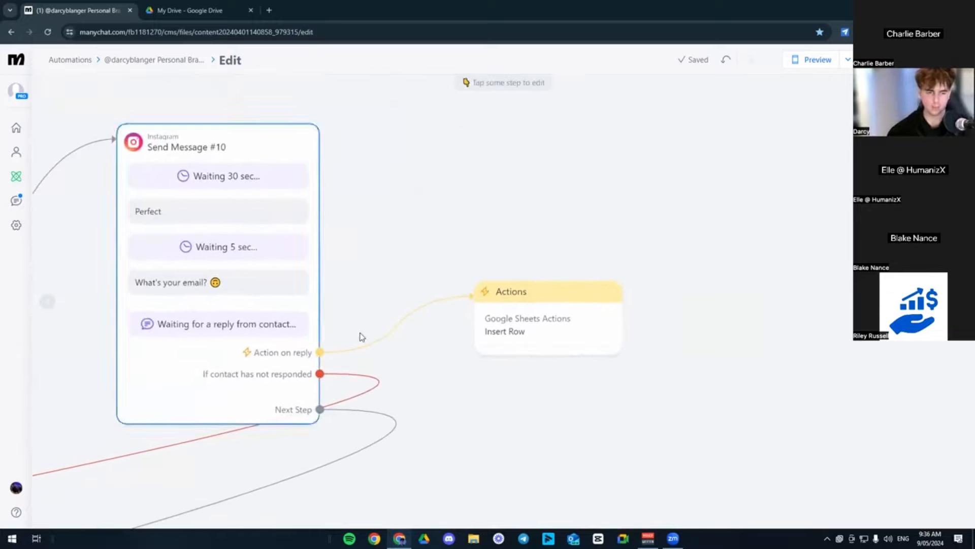
- Move the Google Sheets Actions block slightly higher and closer to Send Message #10, and open its settings
drag(395, 249, 433, 244)
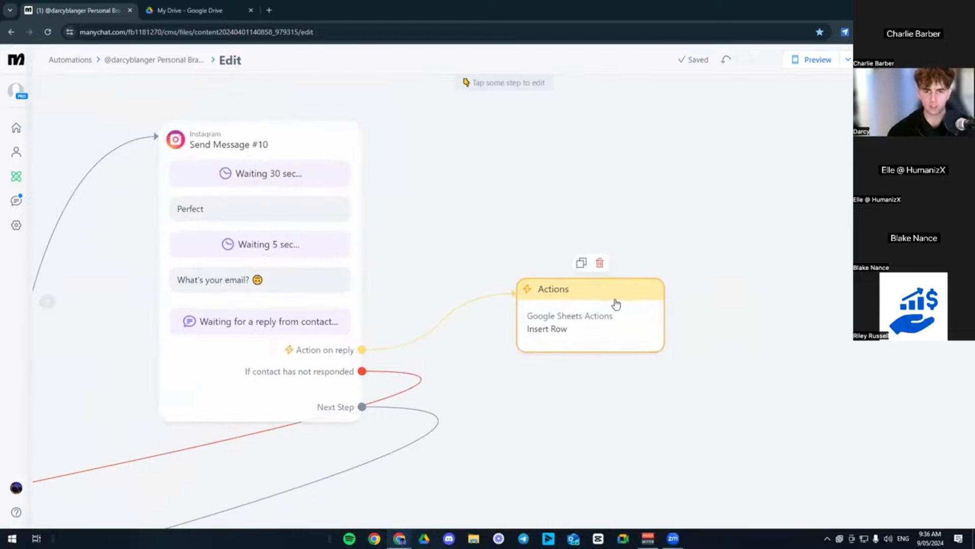
drag(616, 303, 557, 263)
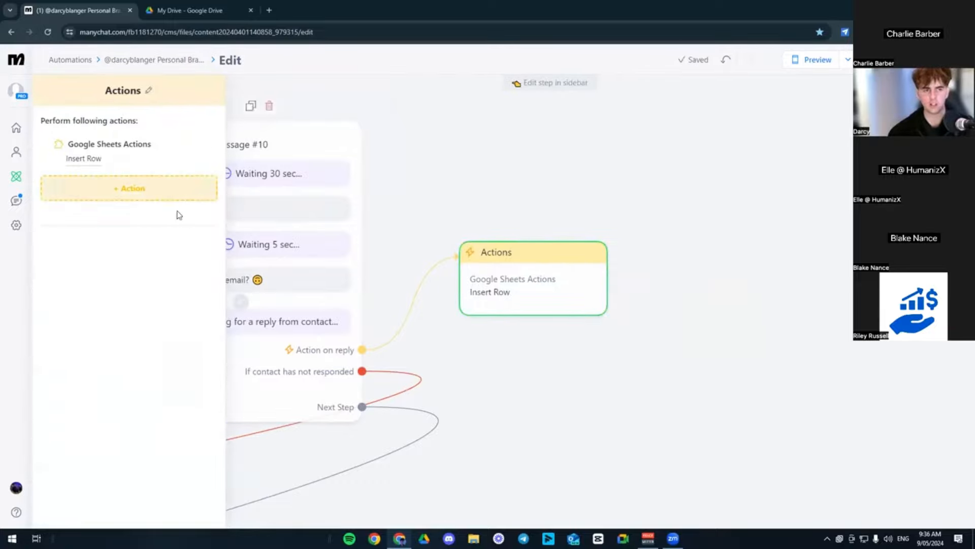
- Open the Insert Row action for editing and examine its available spreadsheets and worksheets
click(133, 188)
click(242, 231)
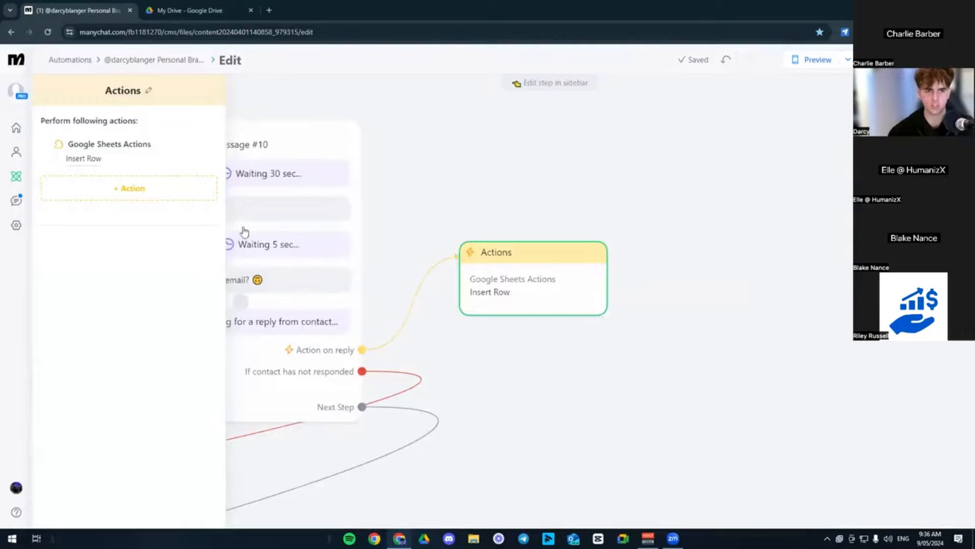
click(120, 148)
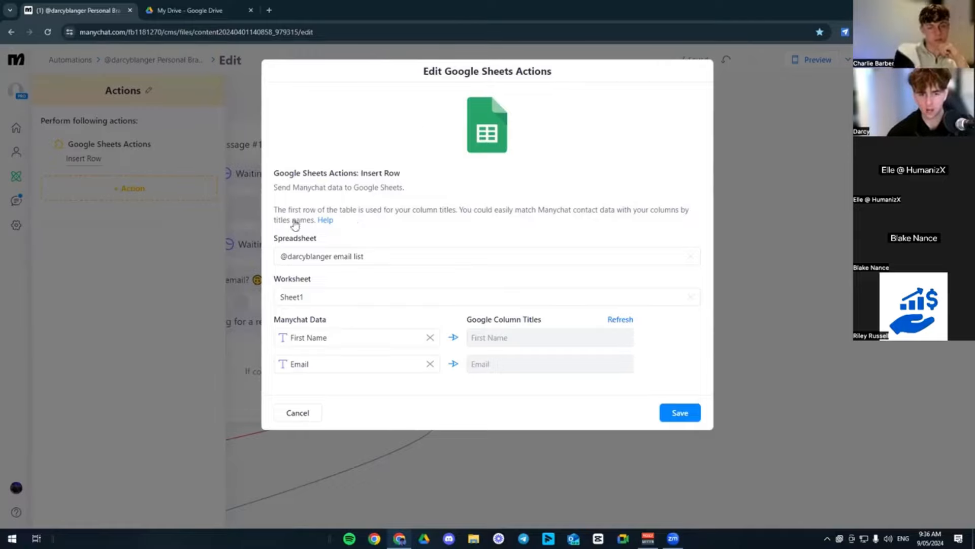
click(366, 256)
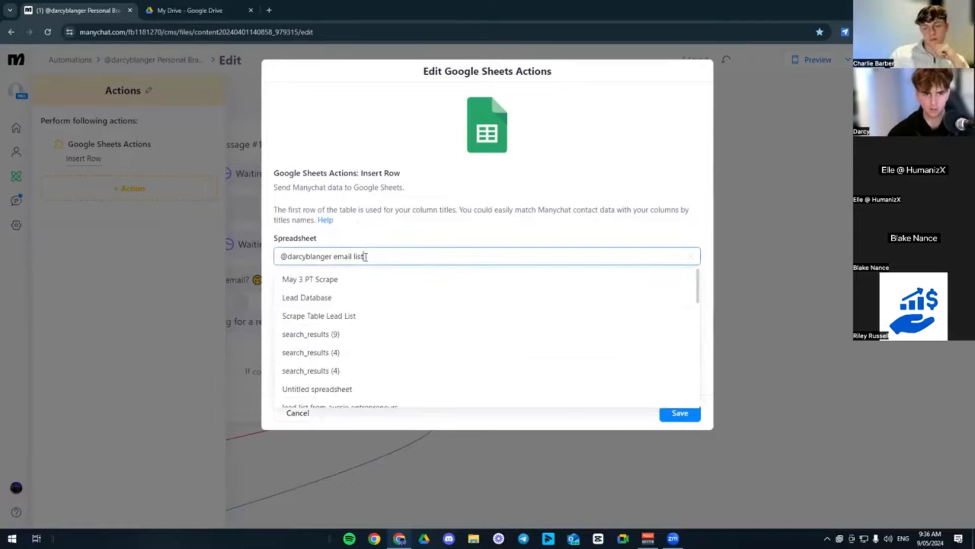
scroll(486, 325, down, 3)
scroll(486, 325, down, 6)
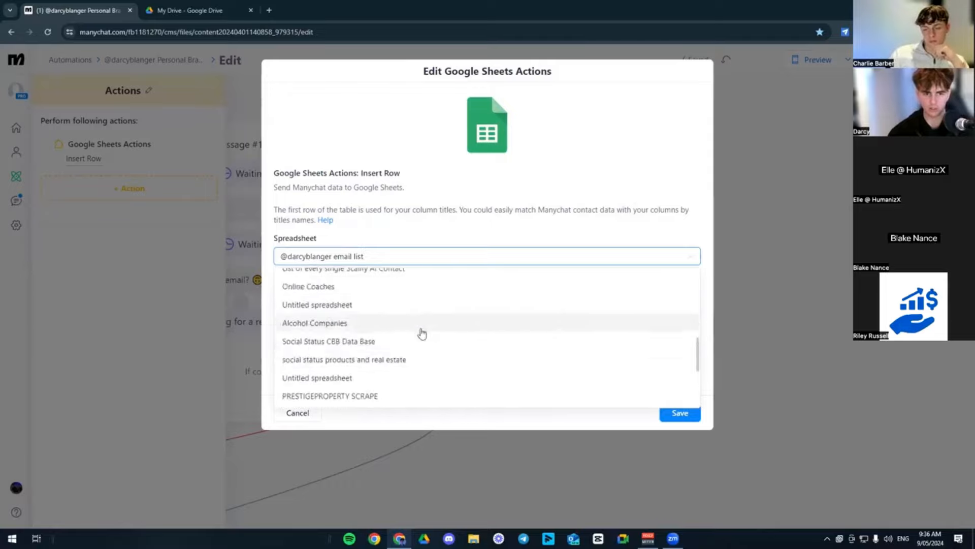
scroll(418, 324, up, 12)
click(390, 186)
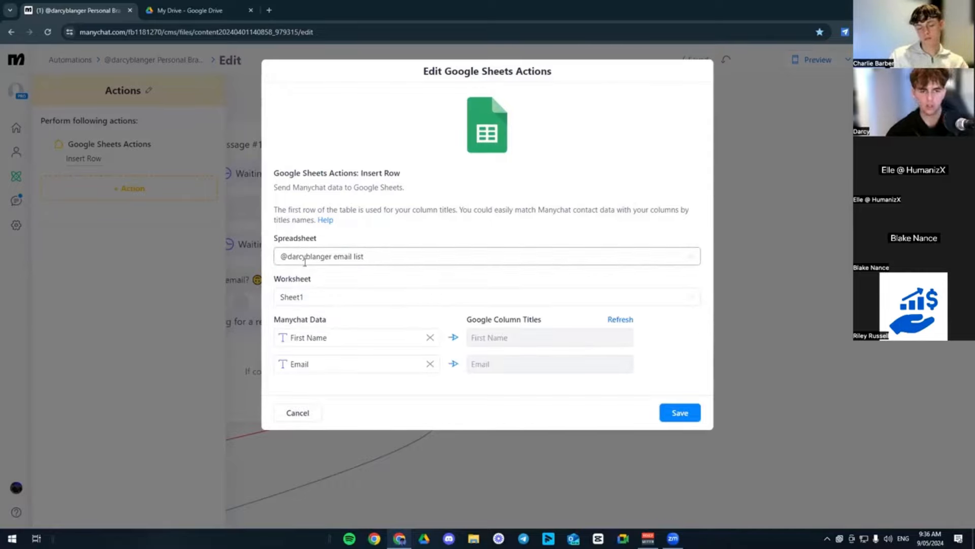
click(332, 300)
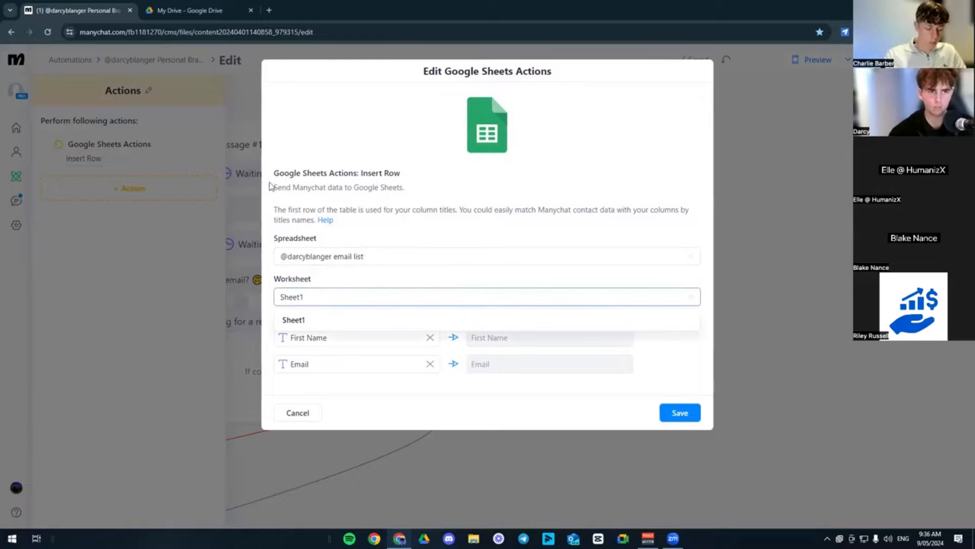
- Find and open the email list spreadsheet in Google Drive, check its columns, and return to the Manychat action settings
click(205, 11)
click(233, 59)
text(da)
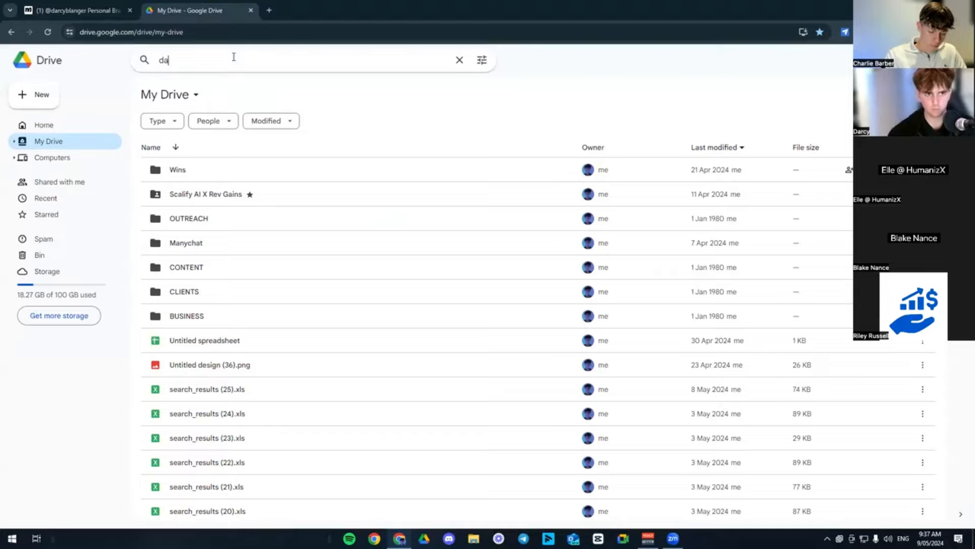
text(rcyb)
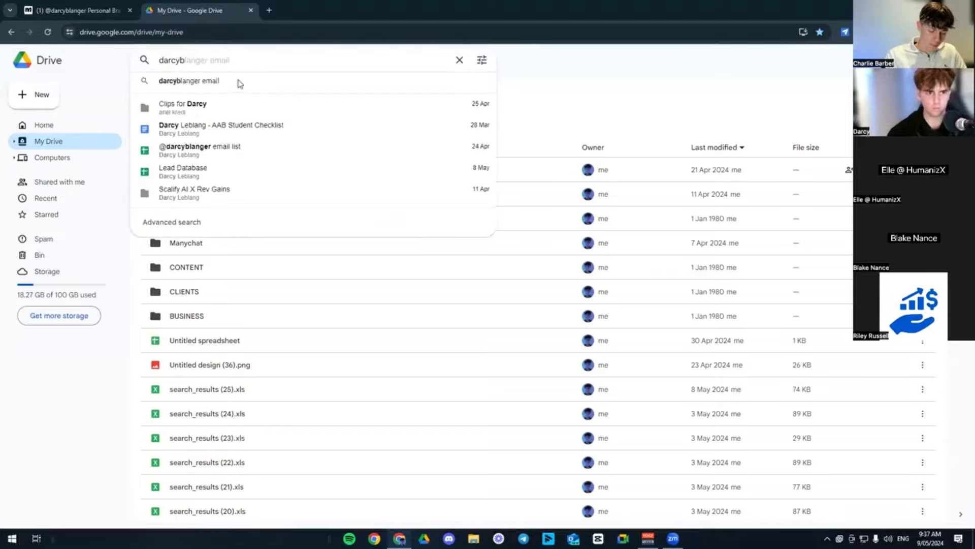
click(222, 106)
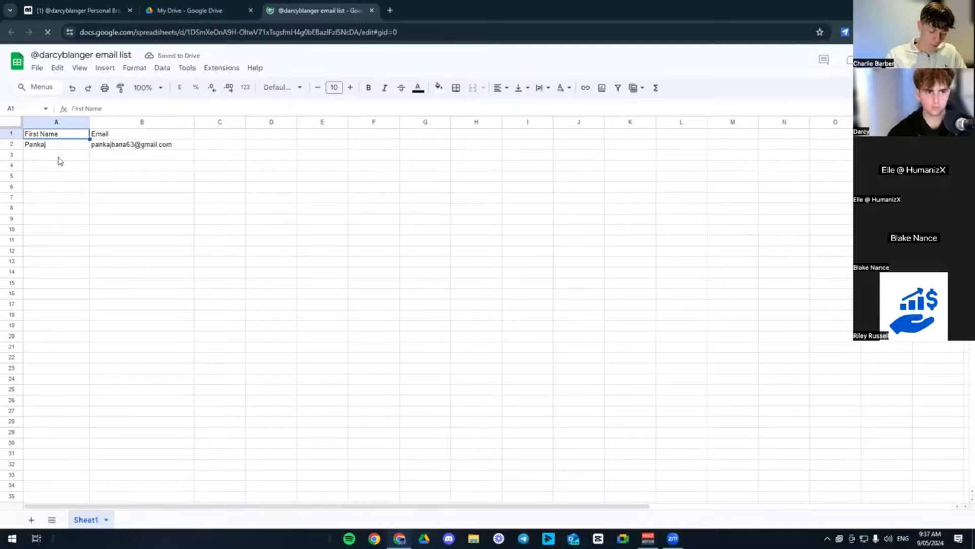
click(60, 155)
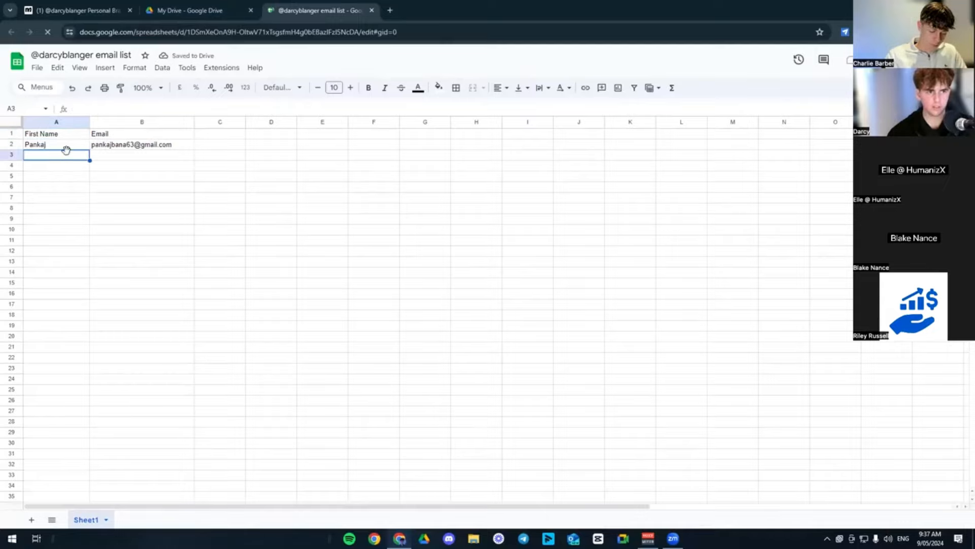
click(190, 10)
click(96, 6)
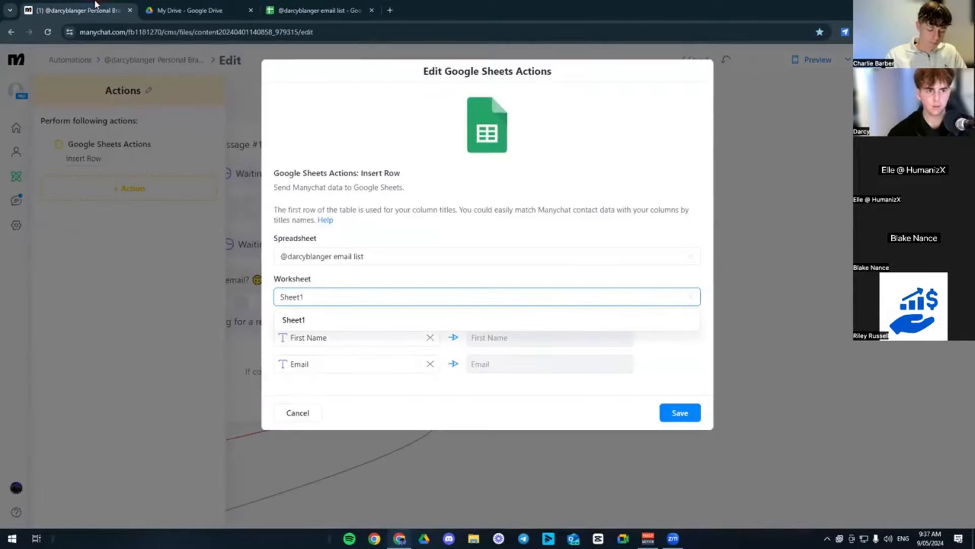
- Select Sheet1 as the worksheet and map Manychat's First Name field to the First Name column
click(309, 319)
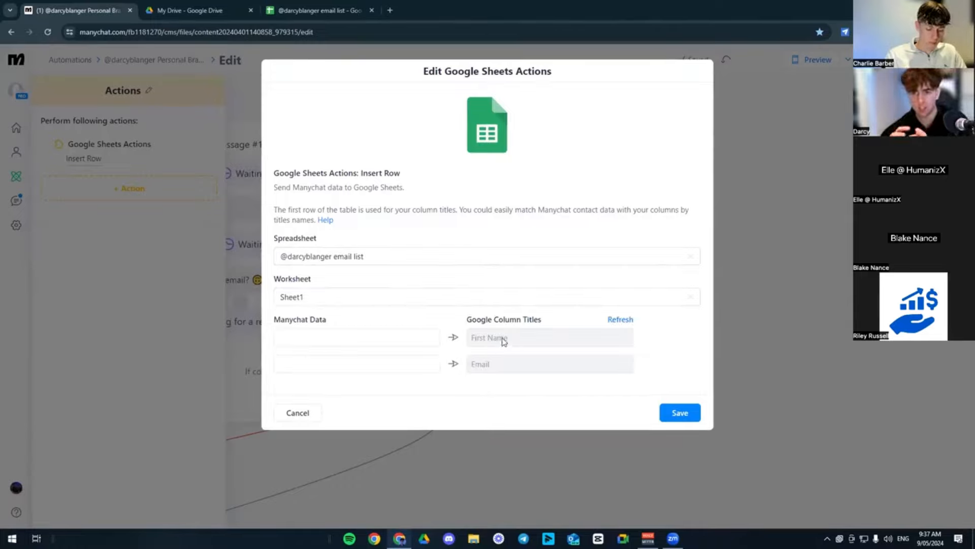
drag(466, 318, 543, 323)
click(459, 360)
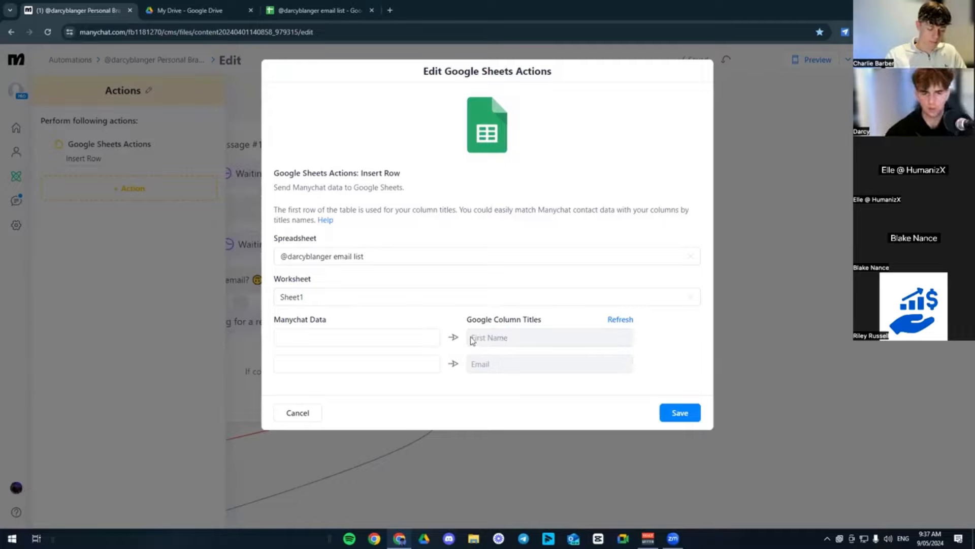
click(346, 337)
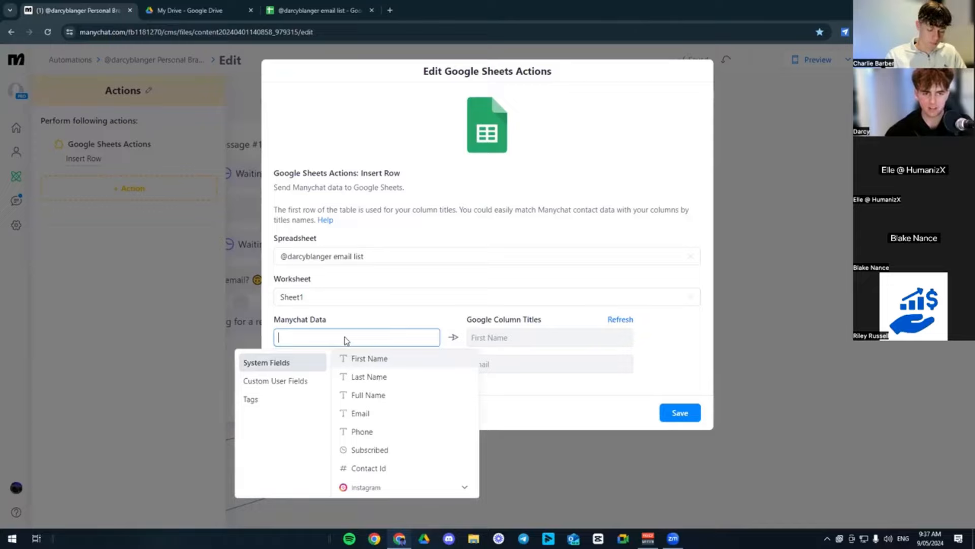
click(375, 359)
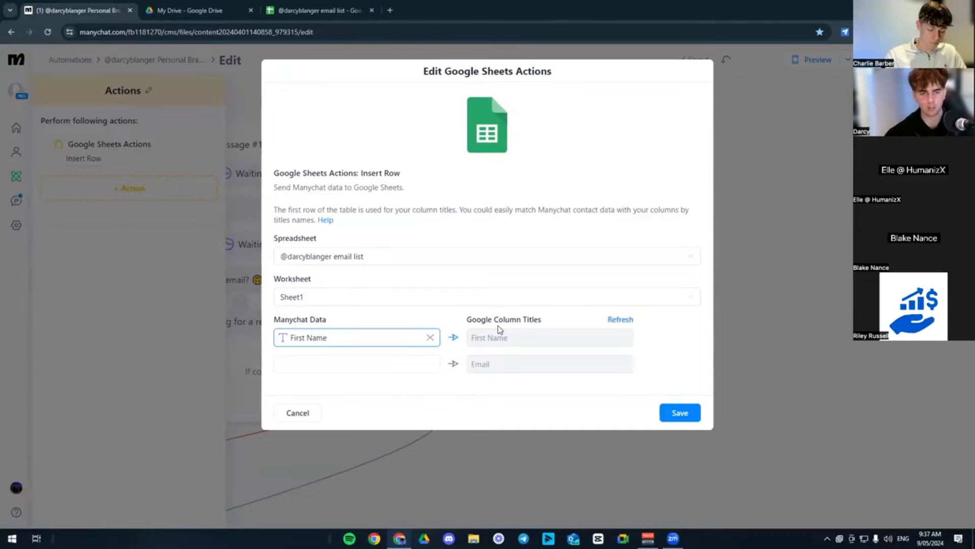
- Check the spreadsheet's column headers, map Manychat's Email field to the Email column, and save the Insert Row action
click(320, 10)
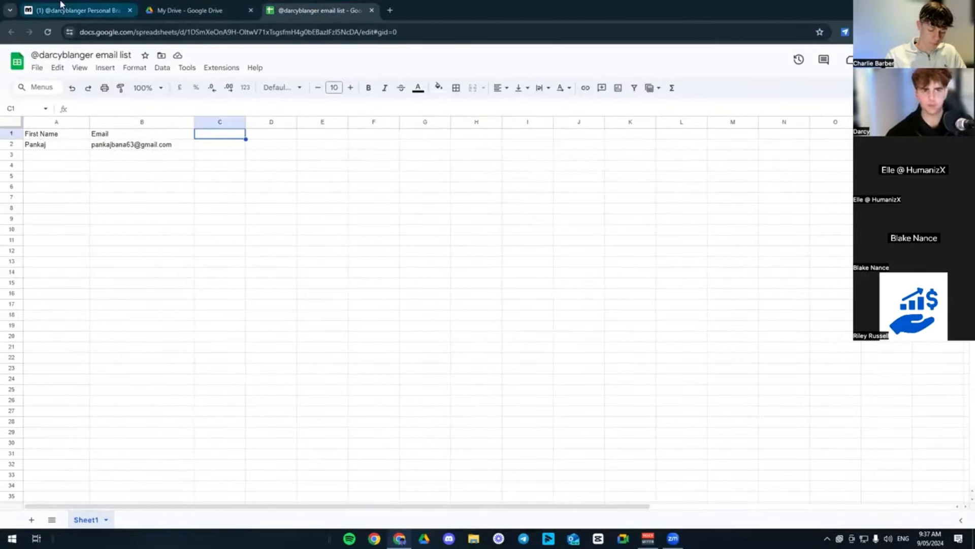
click(76, 10)
click(527, 203)
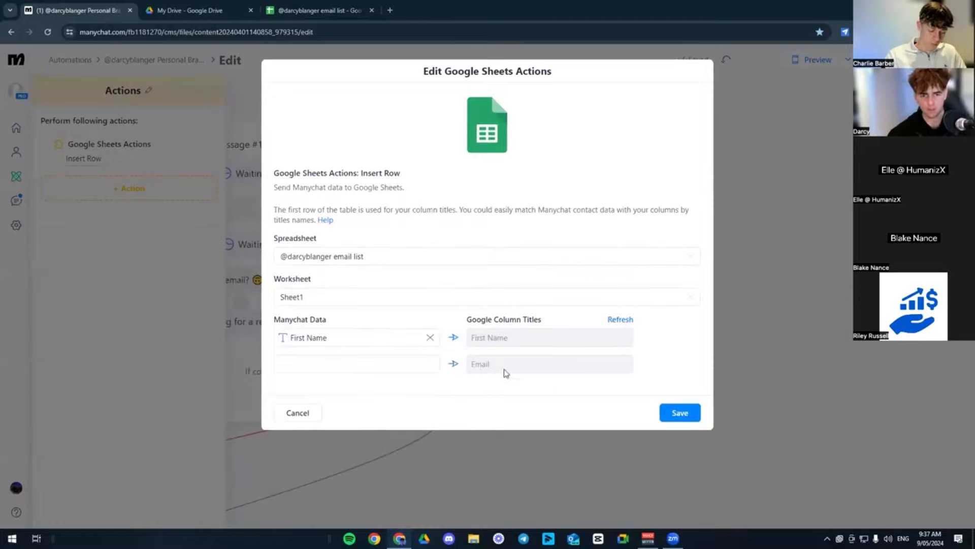
click(322, 363)
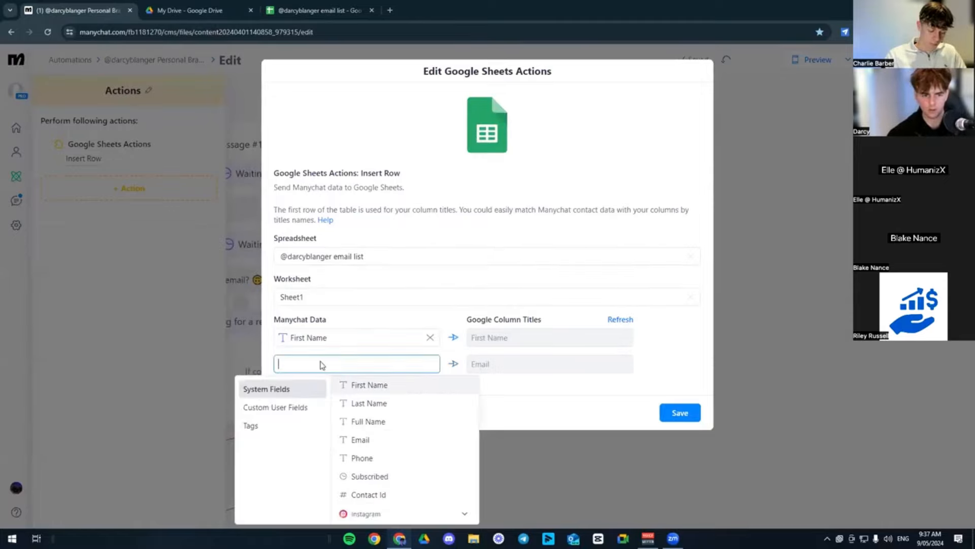
click(367, 440)
click(448, 182)
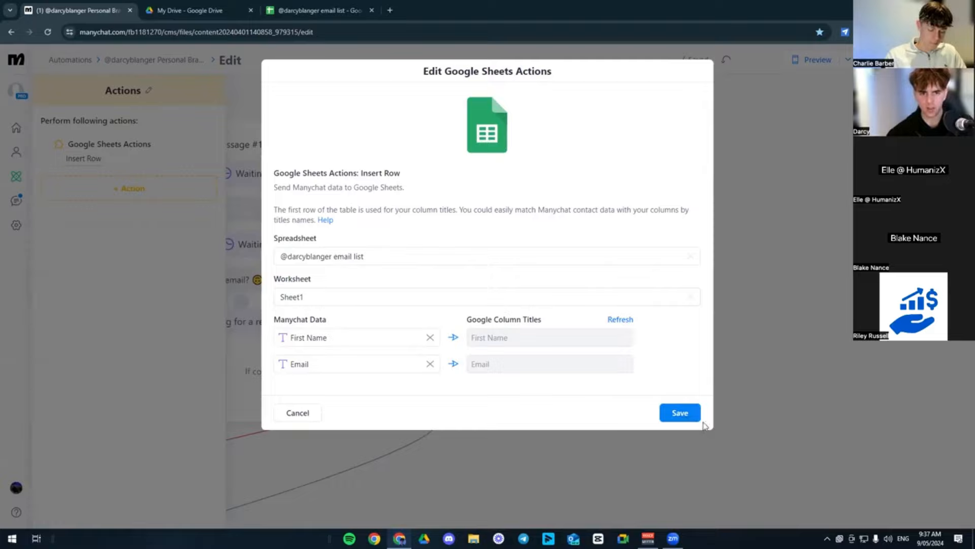
click(684, 414)
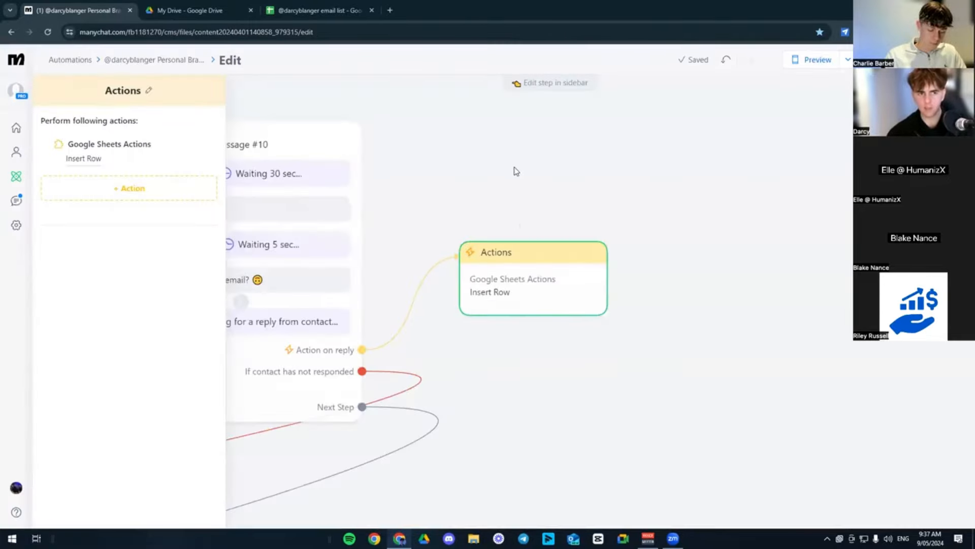
click(516, 171)
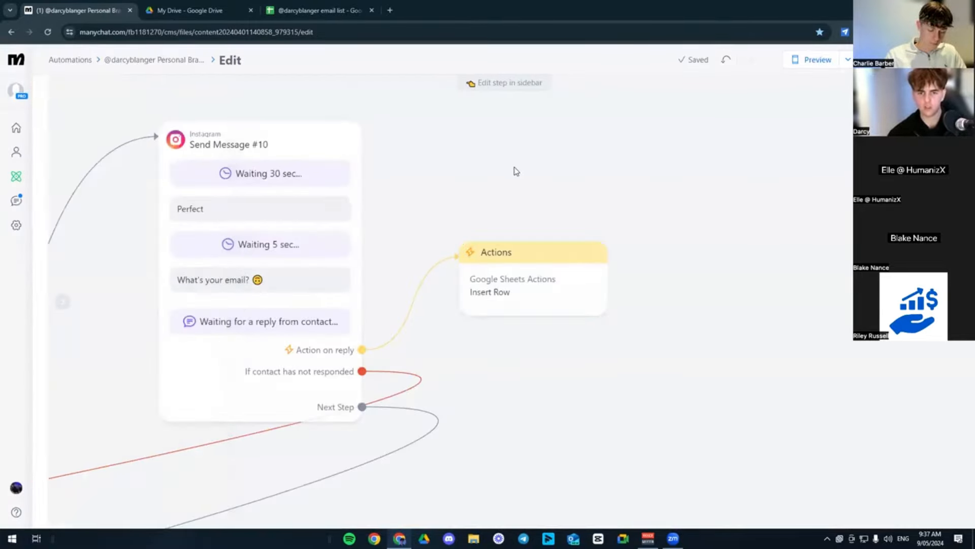
- Switch to the email list in Google Sheets and download it as a comma-separated values (.csv) file
click(305, 10)
click(285, 197)
click(37, 68)
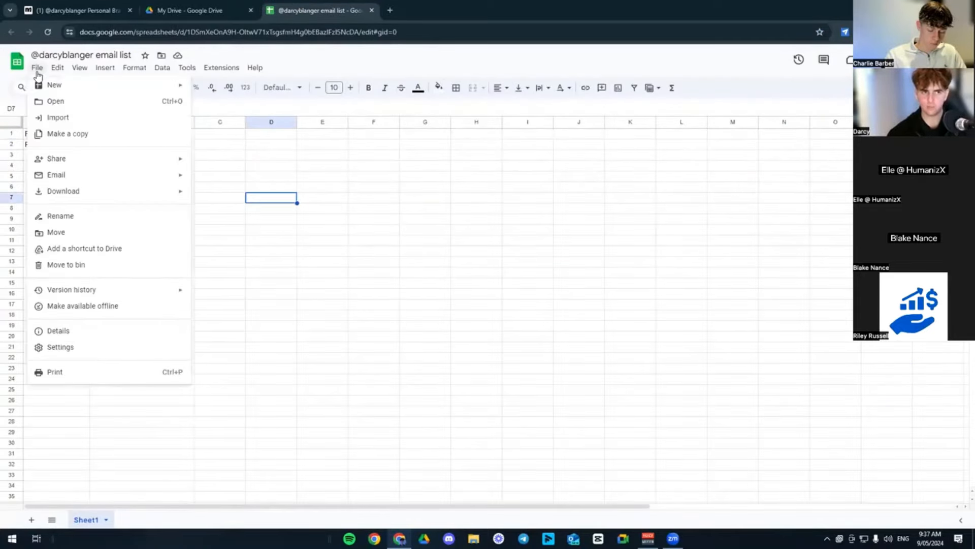
click(357, 231)
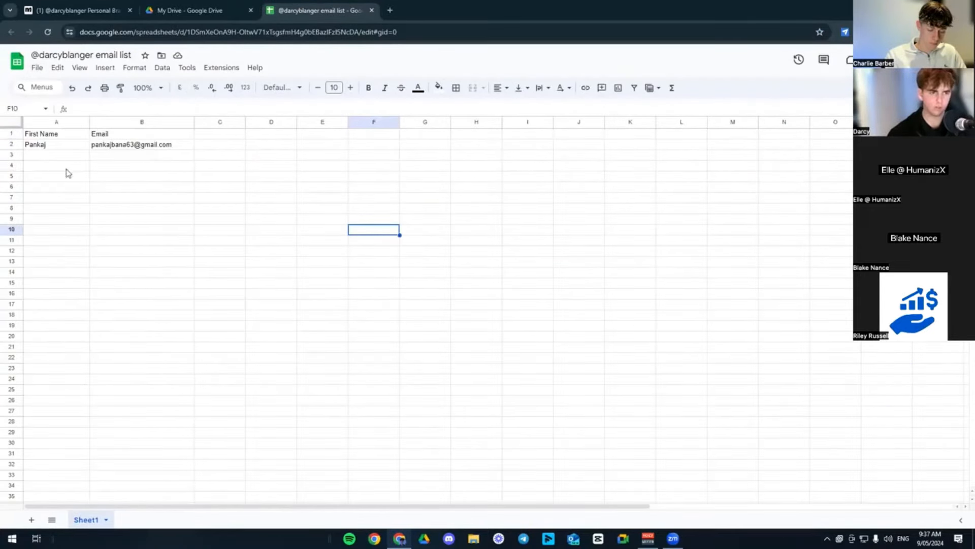
drag(59, 160, 133, 357)
click(272, 253)
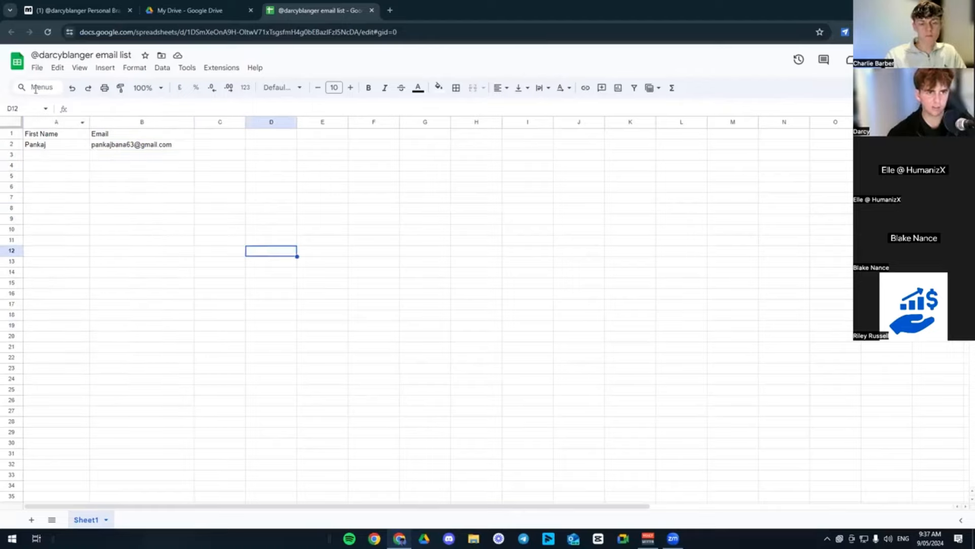
click(37, 68)
mouse_move(125, 195)
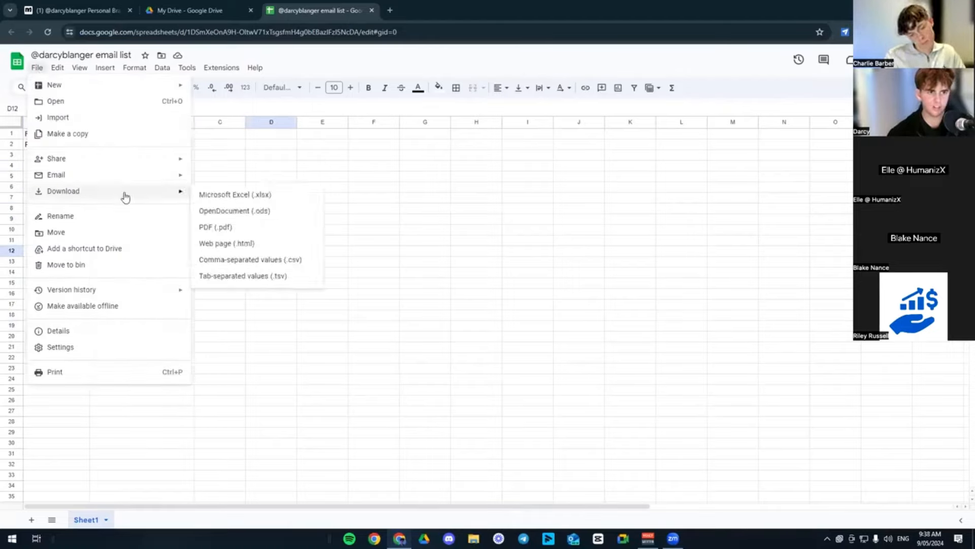
click(276, 263)
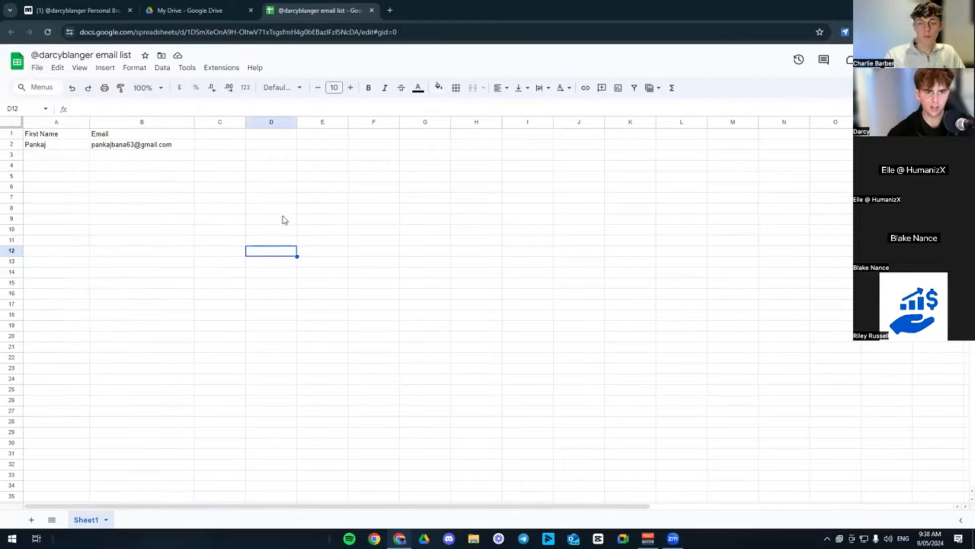
- Return to the Manychat automation and view Send Message #10 with its connected Google Sheets action
click(172, 10)
click(76, 10)
scroll(540, 188, down, 2)
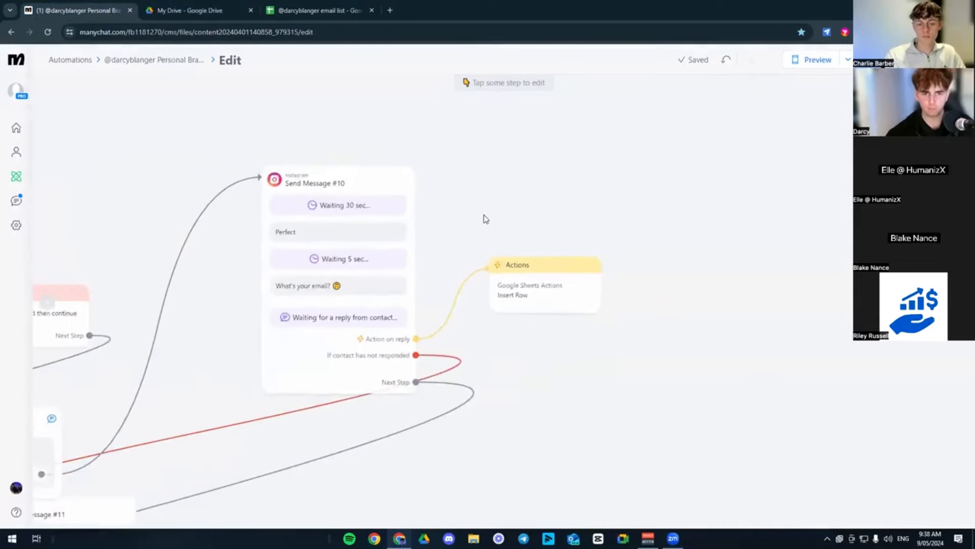
scroll(486, 218, up, 3)
drag(489, 219, 501, 208)
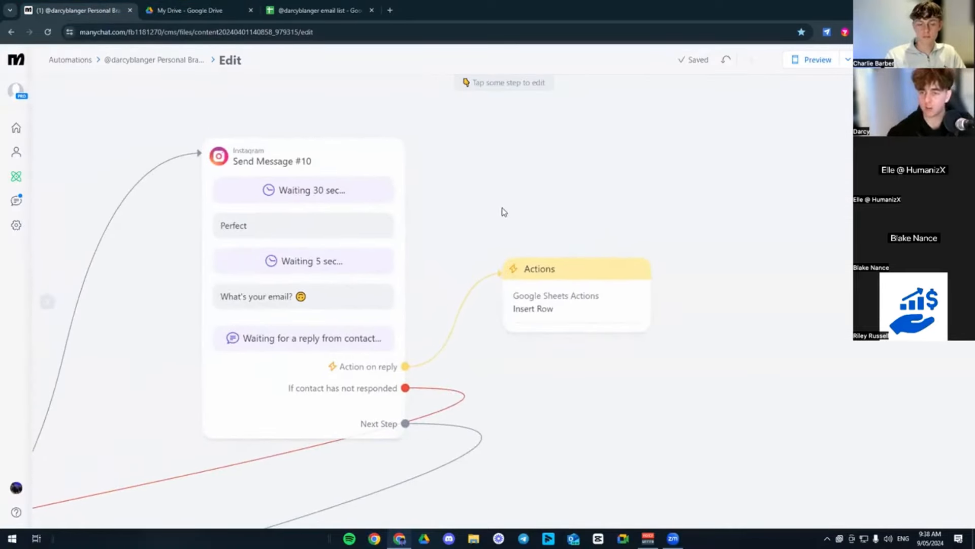
scroll(503, 242, up, 1)
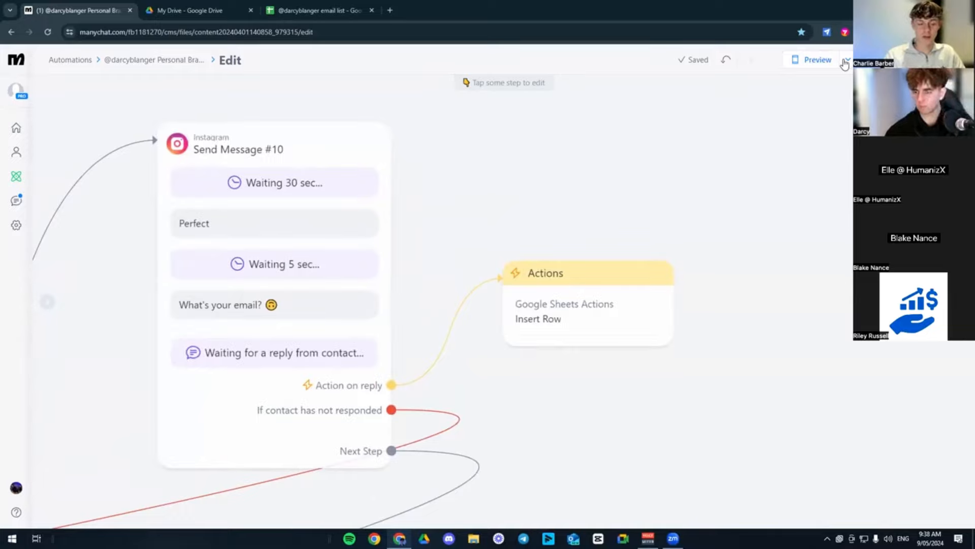